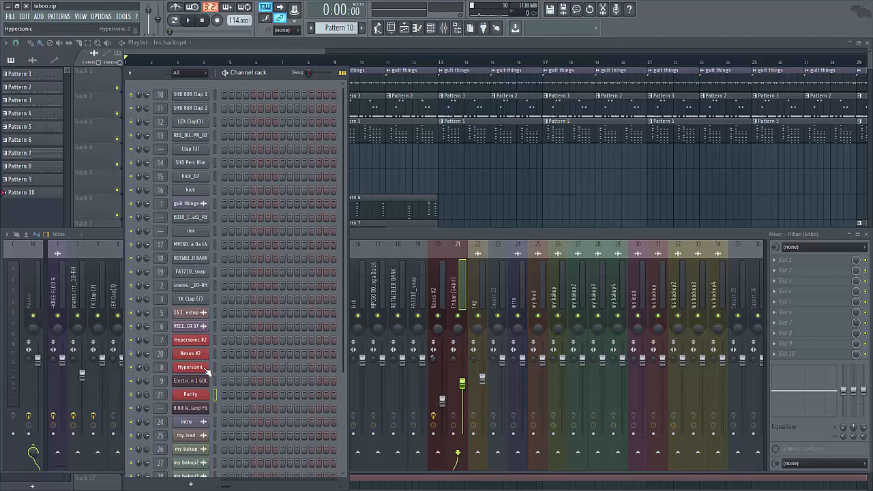
Step: Check the Hypersonic channel on mixer track 8, replace it with MIDI Out, and close the plugin window
left_click(204, 368)
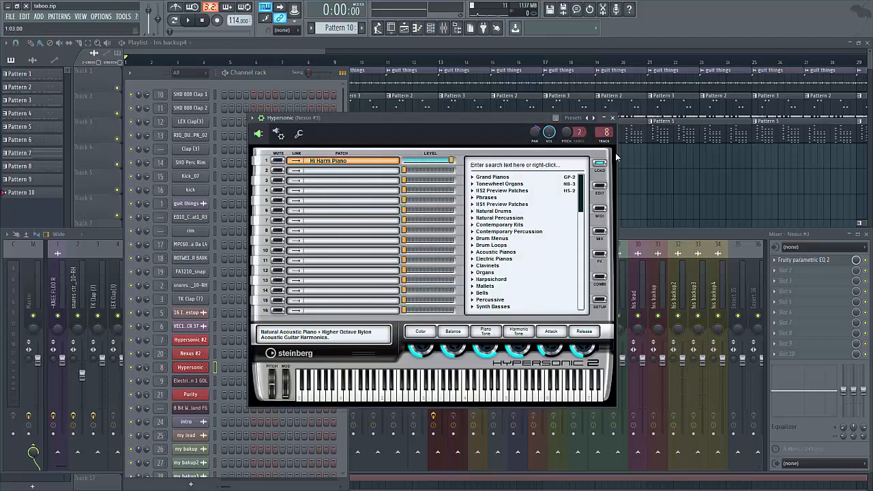
left_click(611, 117)
right_click(193, 368)
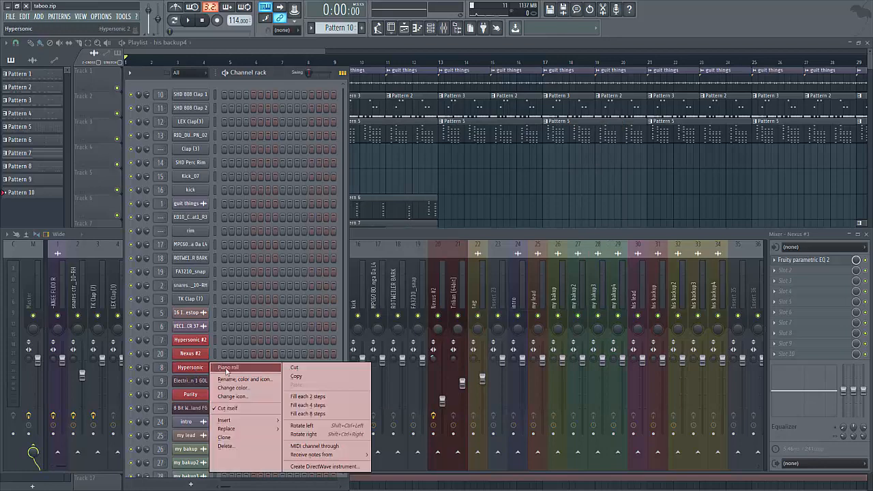
mouse_move(231, 428)
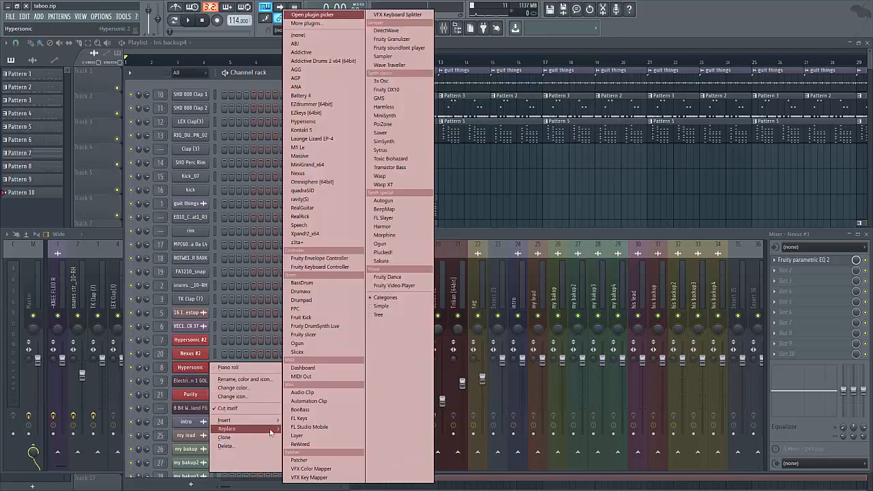
left_click(317, 375)
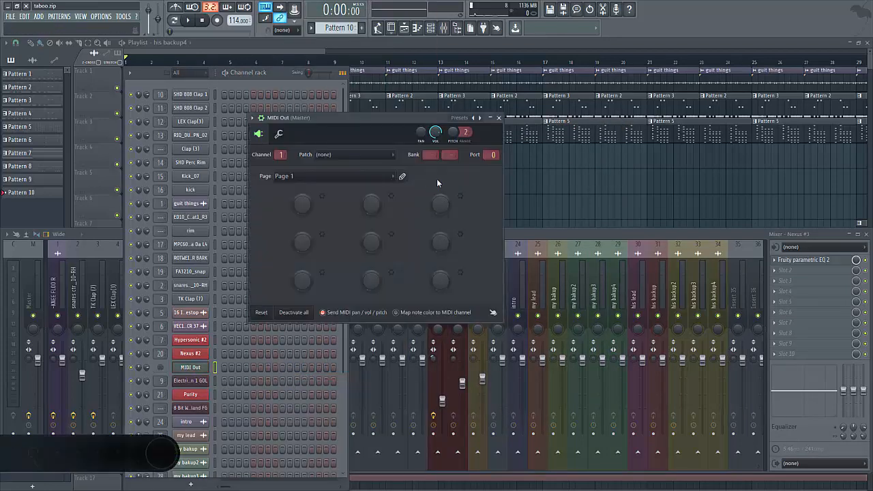
left_click(498, 117)
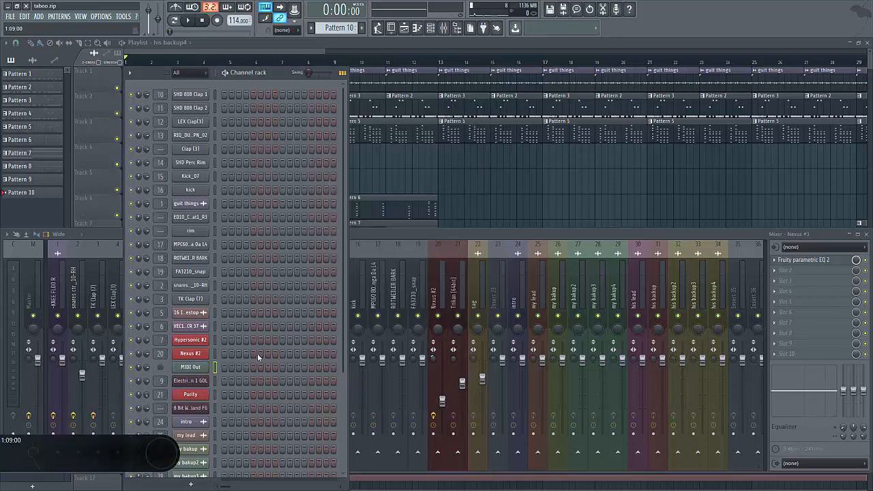
Step: Search for "hi harm pian" in Hypersonic #2 and load the Hi Harm Piano patch into part 2
left_click(190, 340)
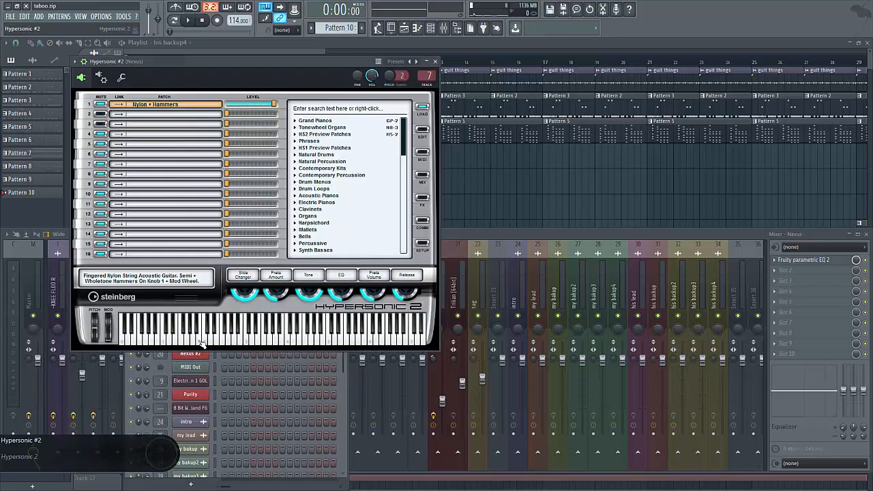
left_click(340, 111)
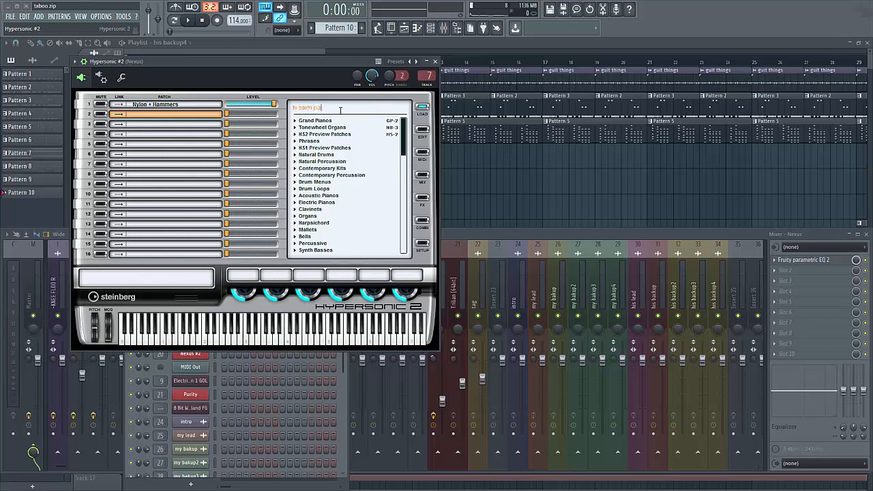
type("hi harm pian")
key("Return")
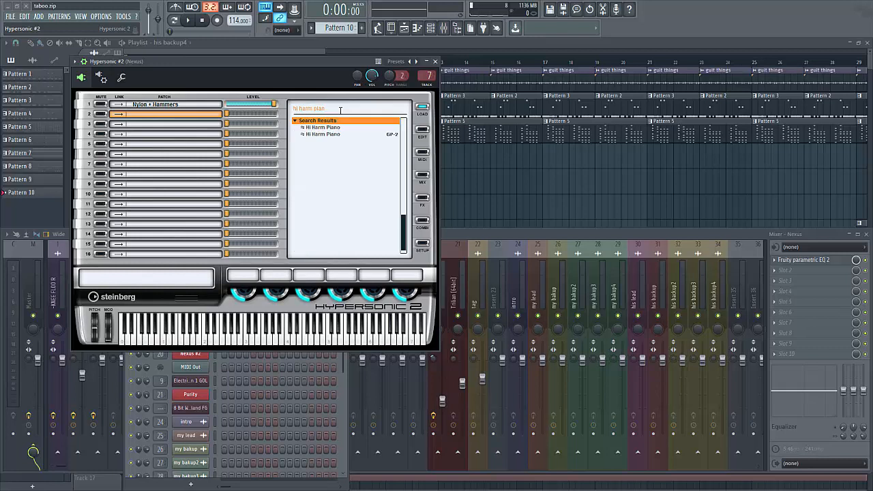
double_click(333, 127)
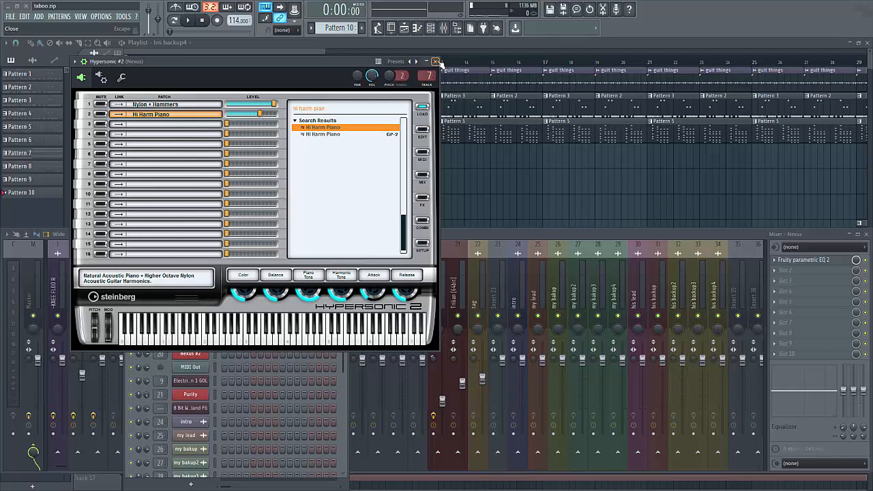
Step: Auto map the outputs of Hypersonic #2 in its processing settings and close the plugin window
left_click(104, 81)
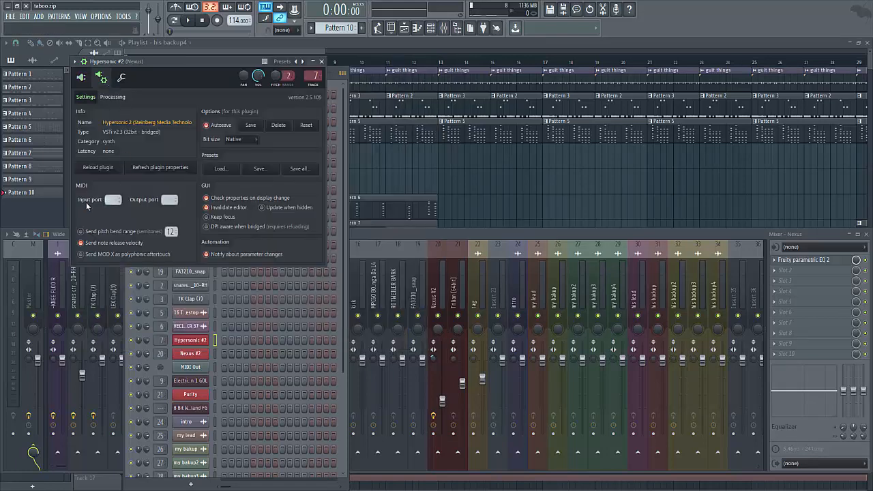
left_click(107, 200)
left_click(113, 99)
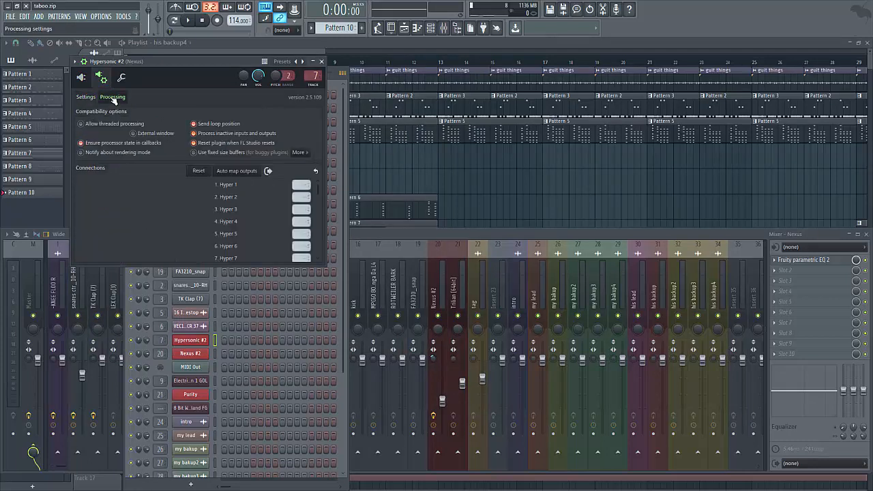
left_click(238, 172)
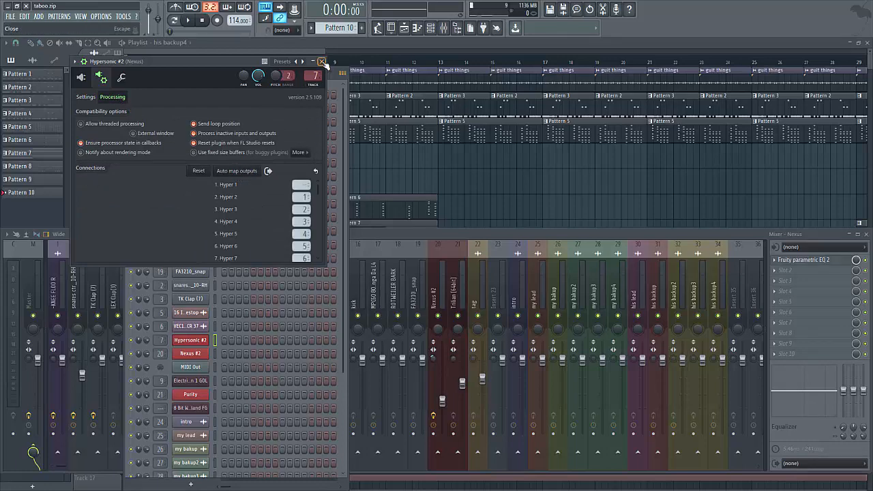
left_click(322, 61)
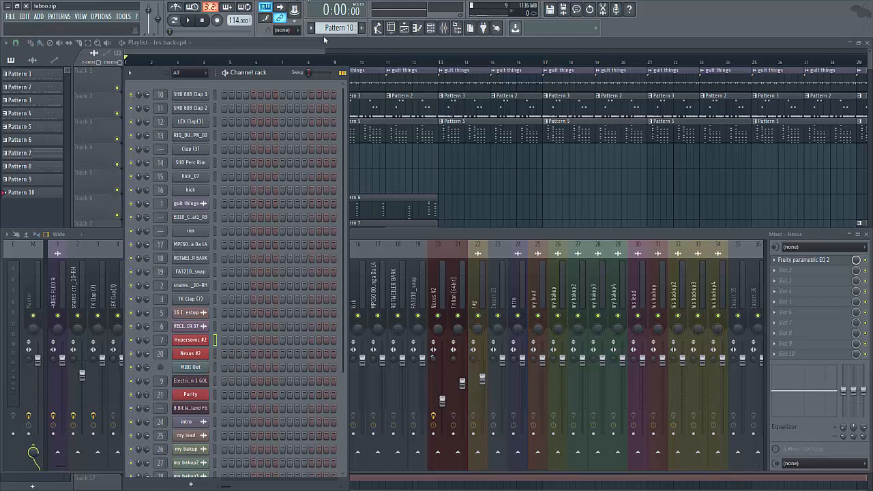
Step: Switch to Pattern 8 and play it to hear the MIDI Out channel's notes
left_click_drag(337, 28, 337, 41)
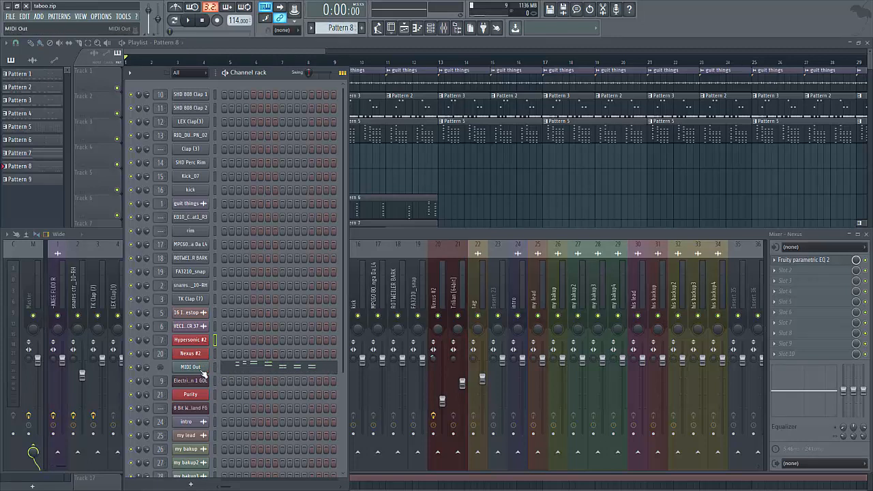
left_click(186, 21)
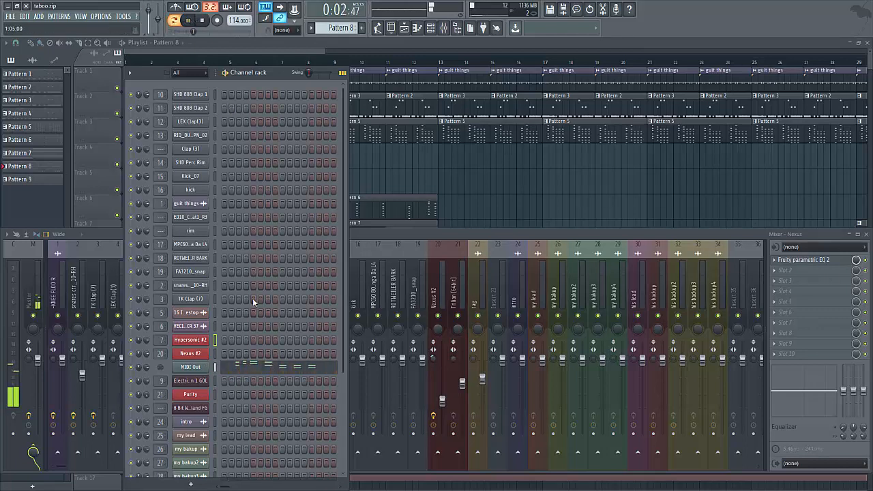
left_click(203, 21)
Step: Raise the level of the Hi Harm Piano part in Hypersonic #2 to +3.8 dB
left_click(190, 339)
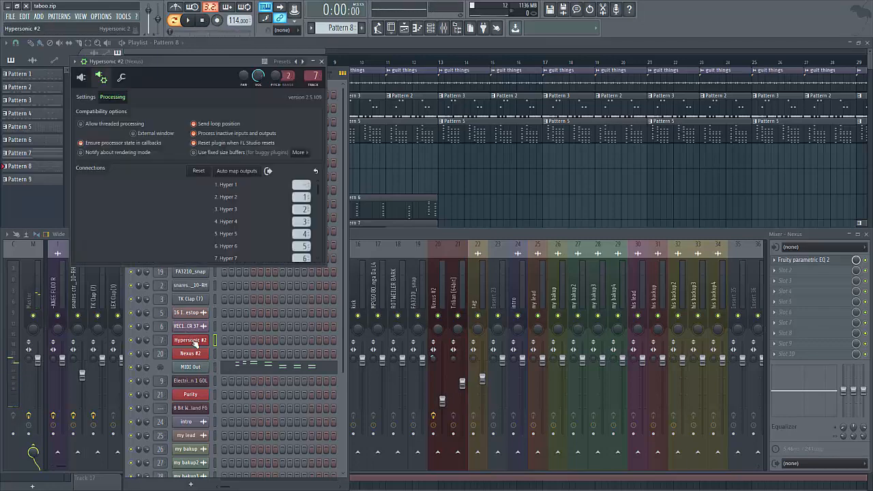
left_click(82, 77)
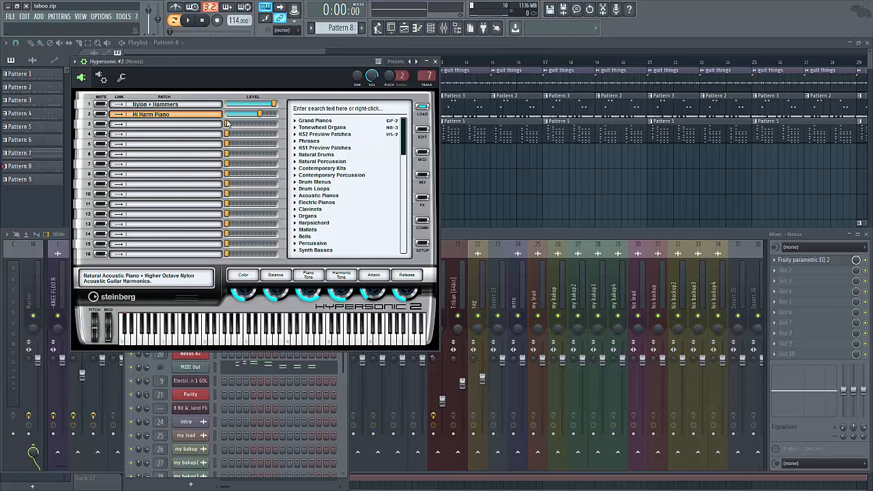
left_click_drag(259, 116, 263, 122)
left_click(267, 115)
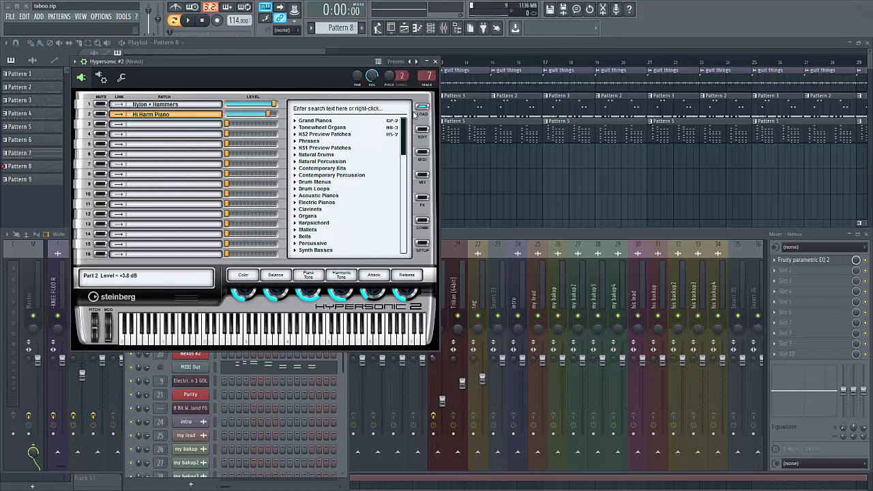
Step: Route the Hi Harm Piano part to output 2 in Hypersonic #2's mix settings and close the plugin window
left_click(423, 176)
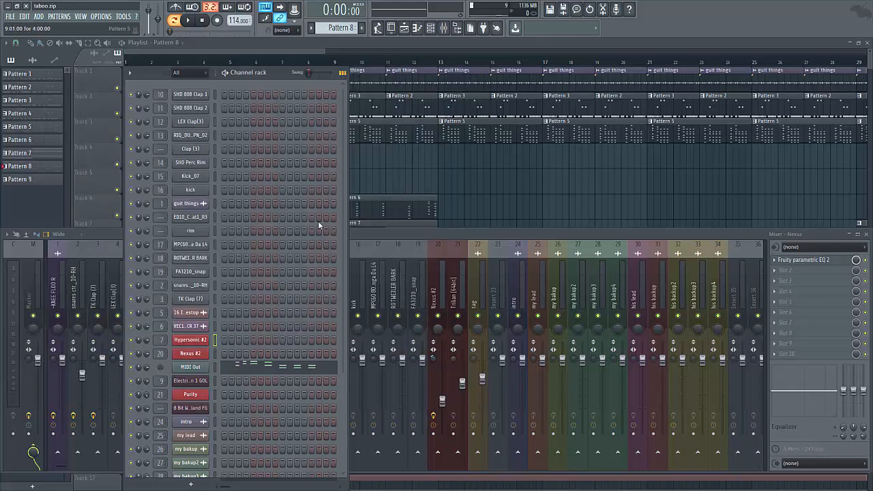
left_click(435, 62)
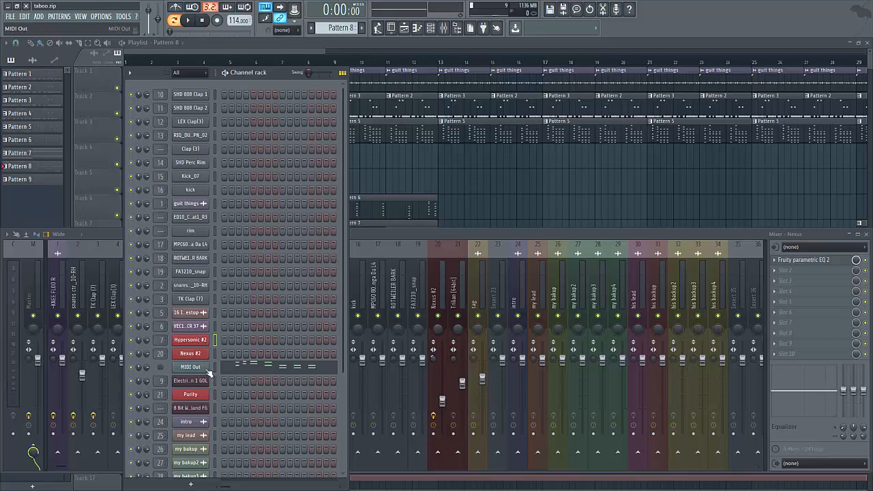
left_click(205, 340)
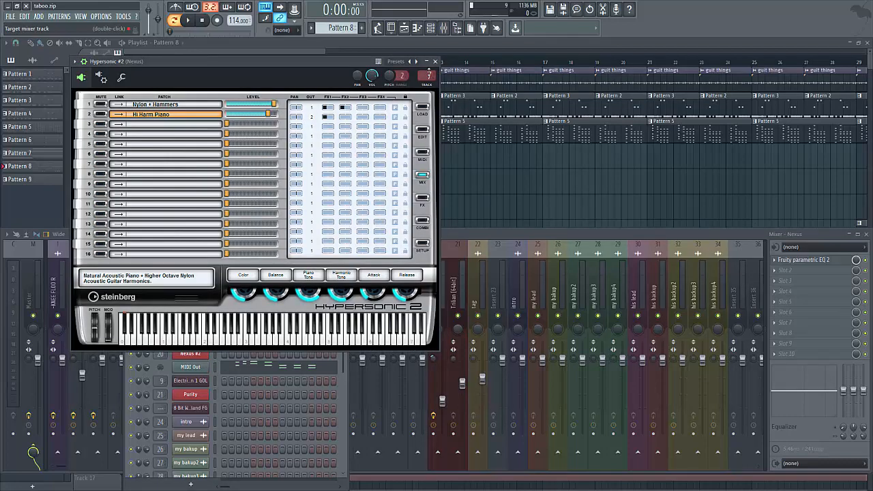
left_click(435, 61)
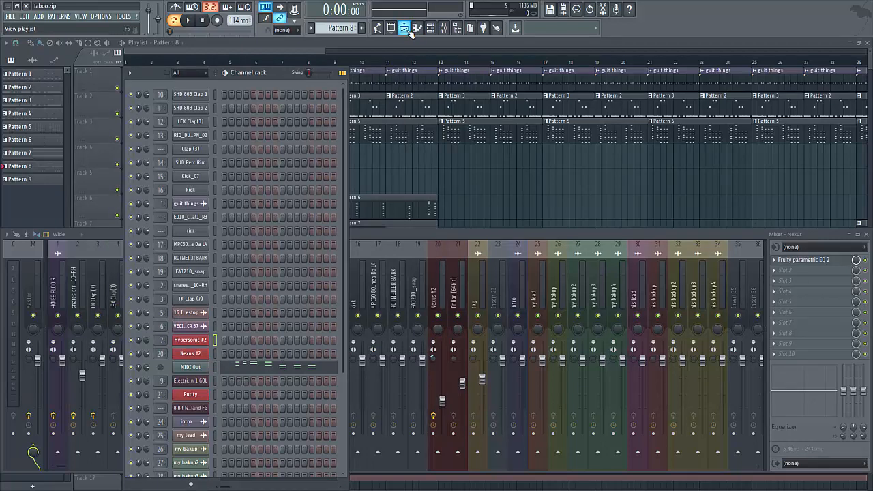
Step: Bring up the mixer and rename the Insert 35 track as MAIN VOCALS
left_click(444, 28)
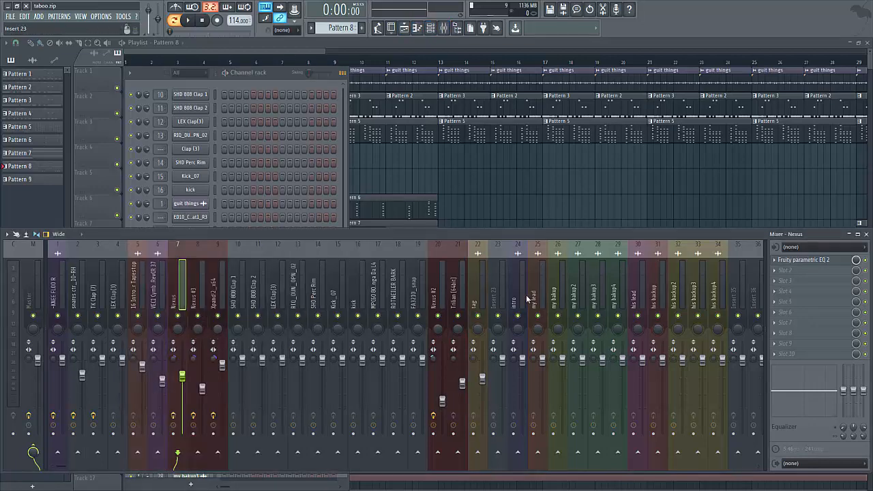
scroll(532, 298, "down", 6)
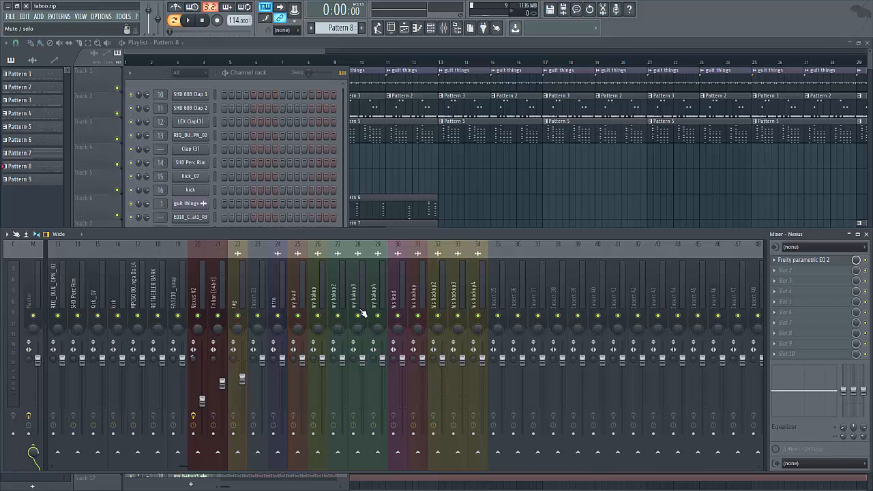
left_click(497, 296)
right_click(497, 296)
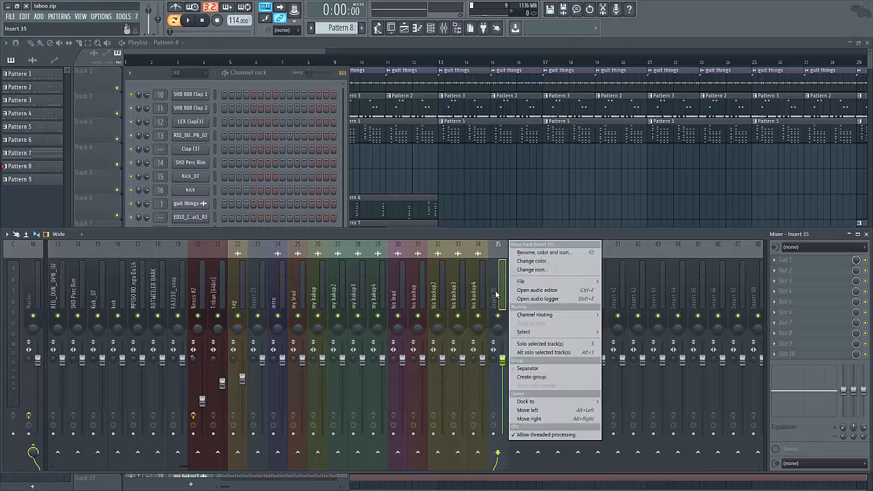
left_click(540, 252)
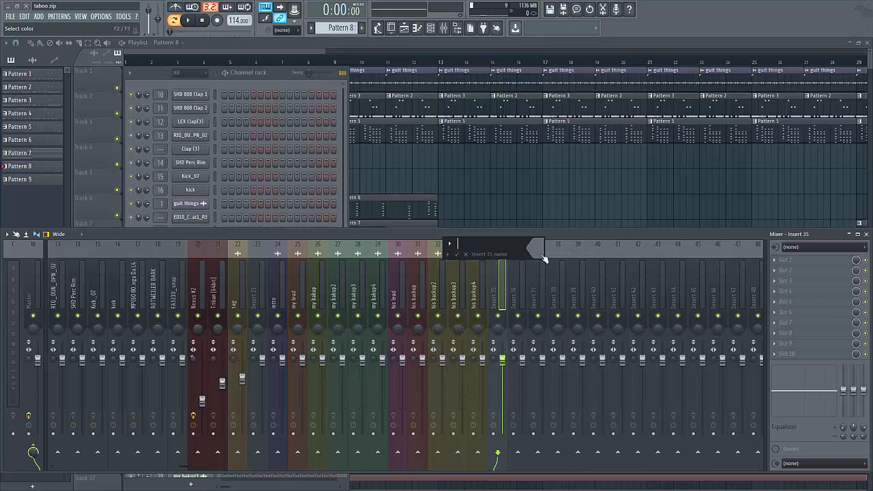
type("MAIN VOCALS")
key("Return")
Step: Rename the mixer track Insert 36 as BACKUP VOCALS
left_click(513, 292)
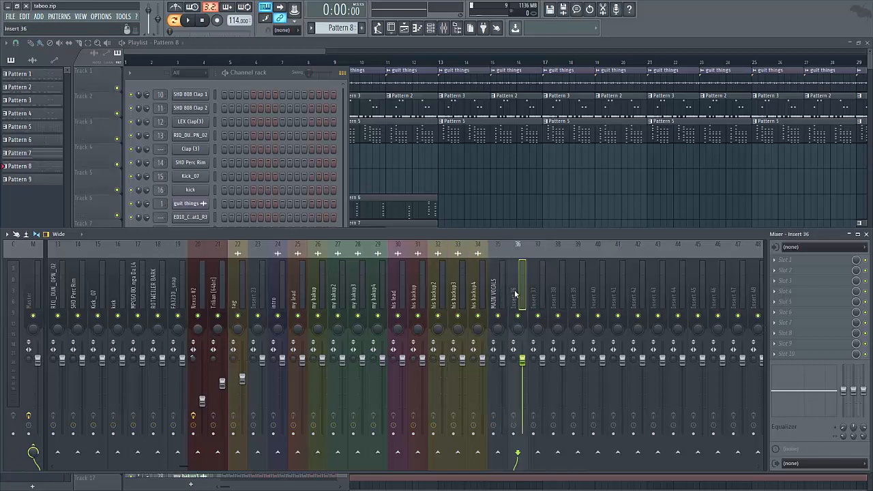
right_click(516, 293)
left_click(549, 255)
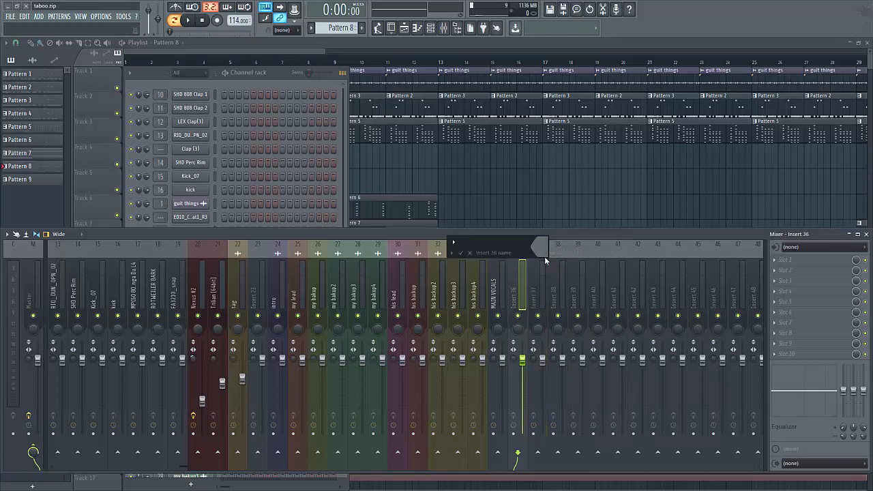
type("BACKUP VOCALS")
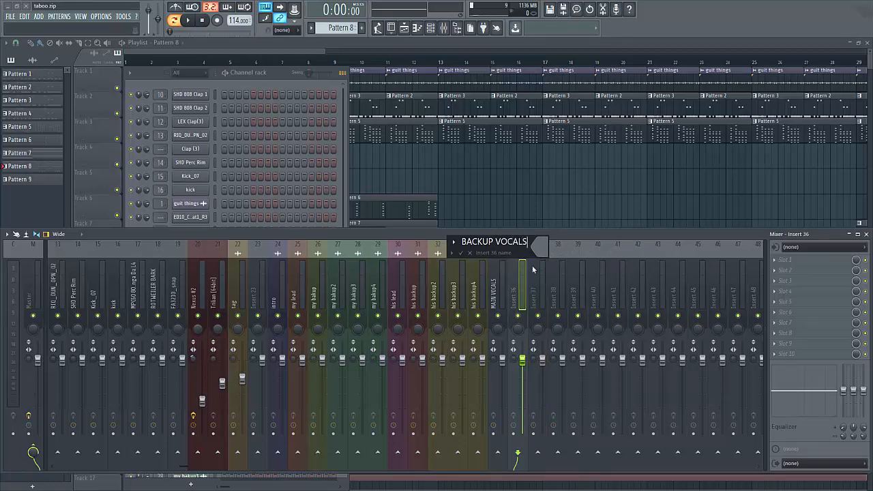
key("Return")
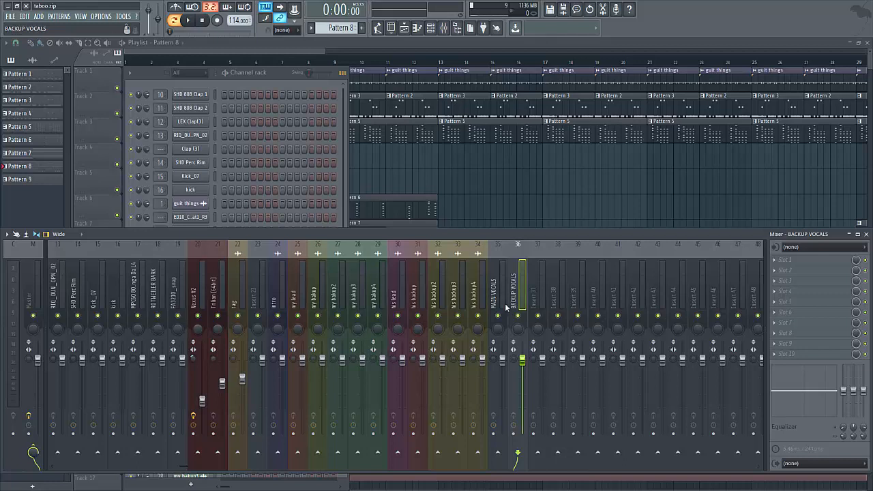
Step: Rename the mixer track Insert 37 as ALL VOCALS
left_click(537, 300)
right_click(537, 301)
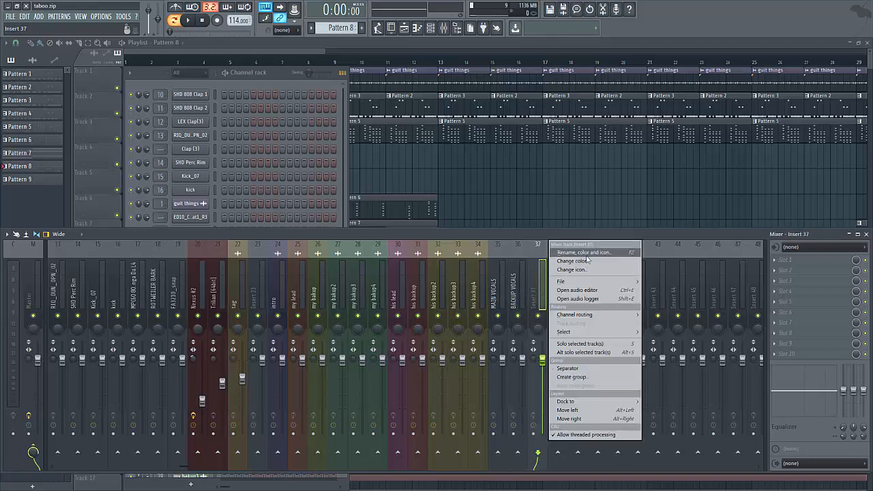
left_click(586, 254)
type("ALL")
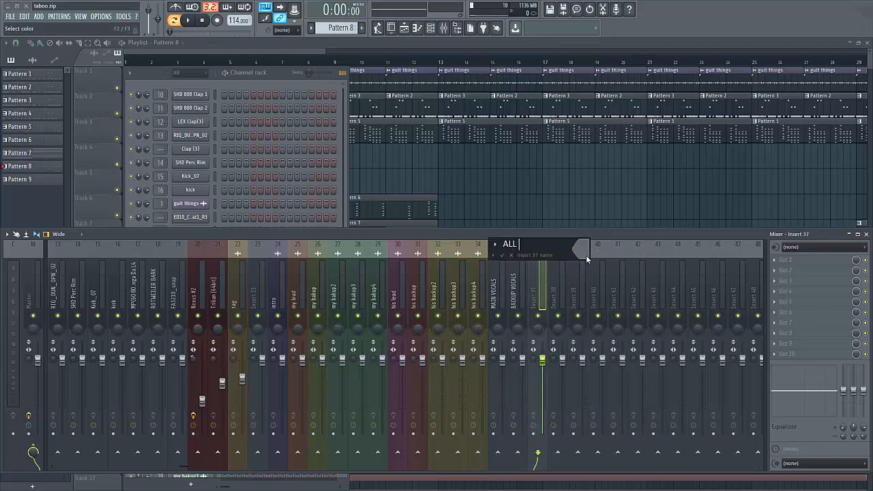
type(" VOCALS")
left_click(501, 255)
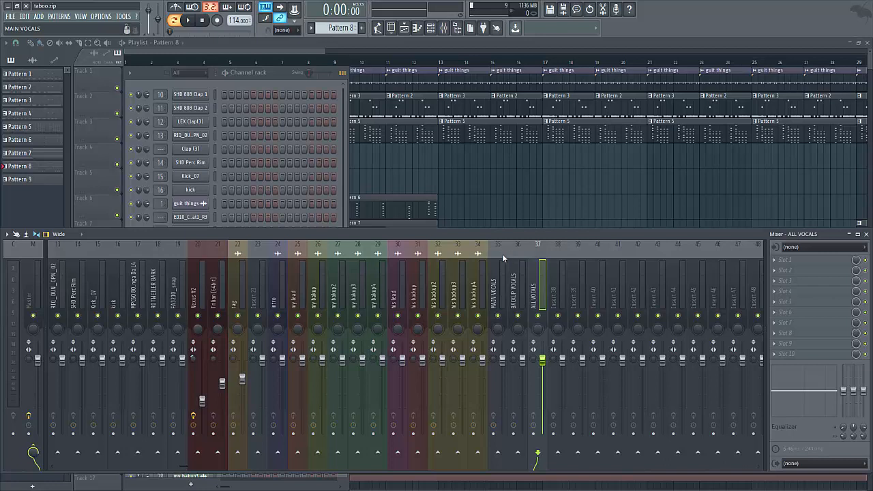
Step: Rename the mixer track Insert 38 as ALL THE BEAT
left_click(554, 285)
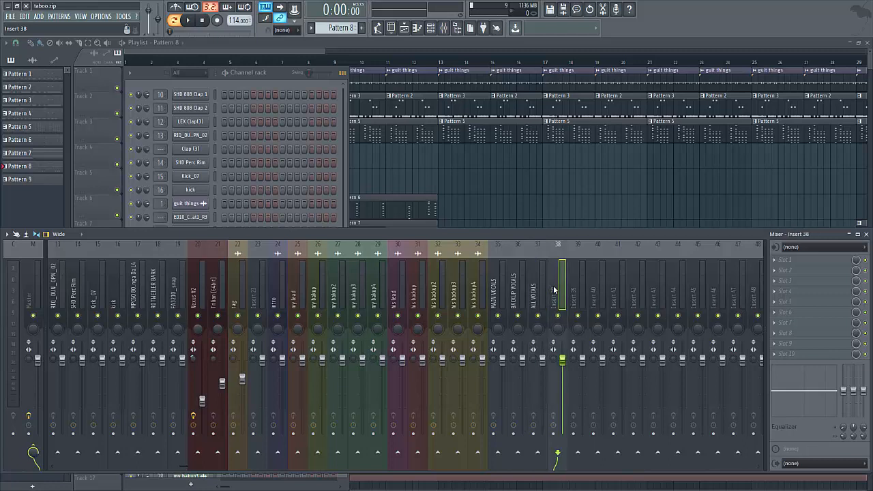
right_click(554, 290)
left_click(583, 252)
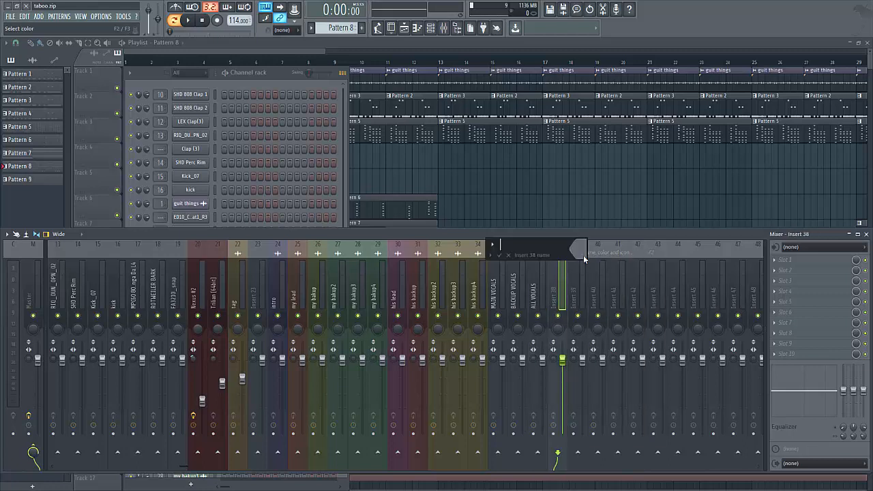
type("ALL THE BEAT")
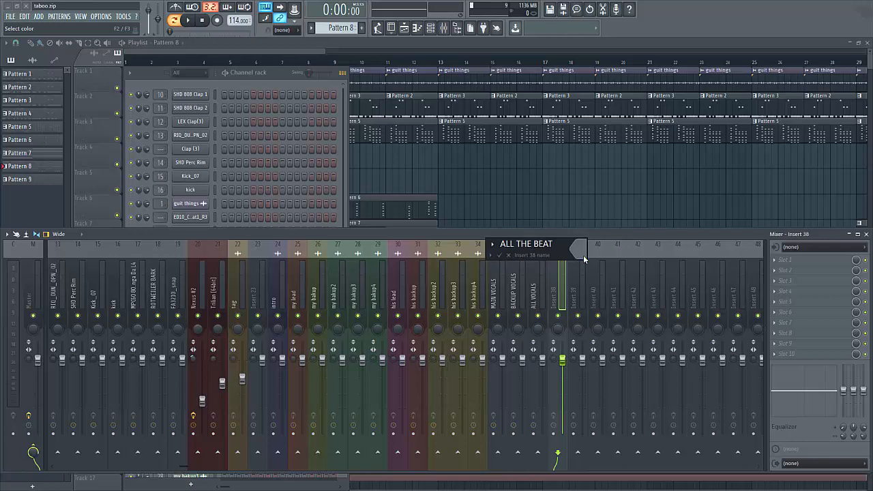
key("Return")
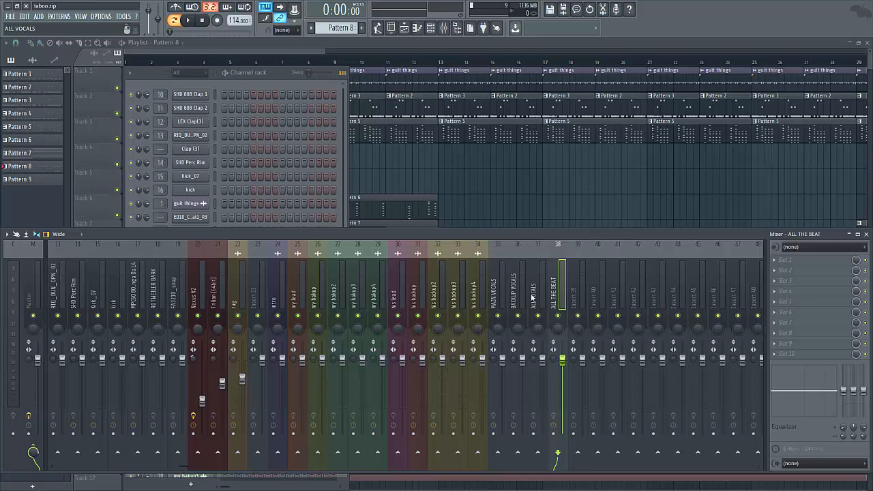
Step: Show the whole song arrangement in the playlist and bring the mixer back up
scroll(532, 298, "up", 3)
scroll(532, 297, "up", 3)
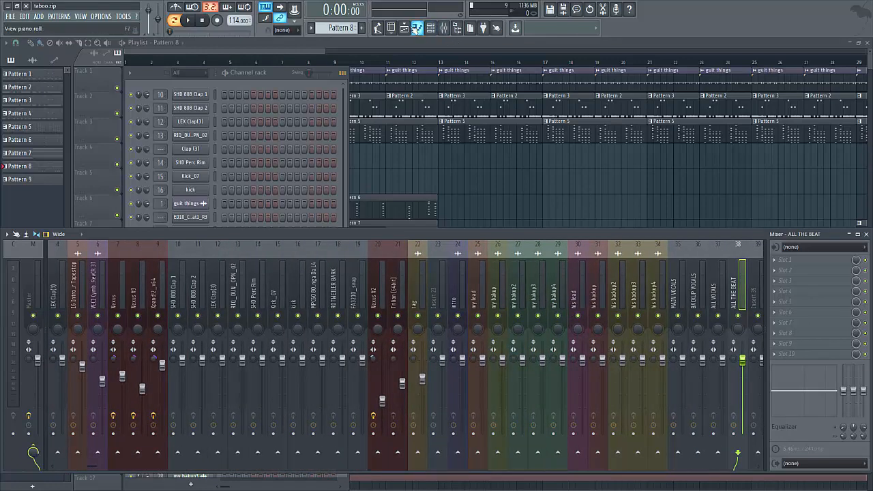
left_click(407, 30)
left_click_drag(326, 51, 822, 70)
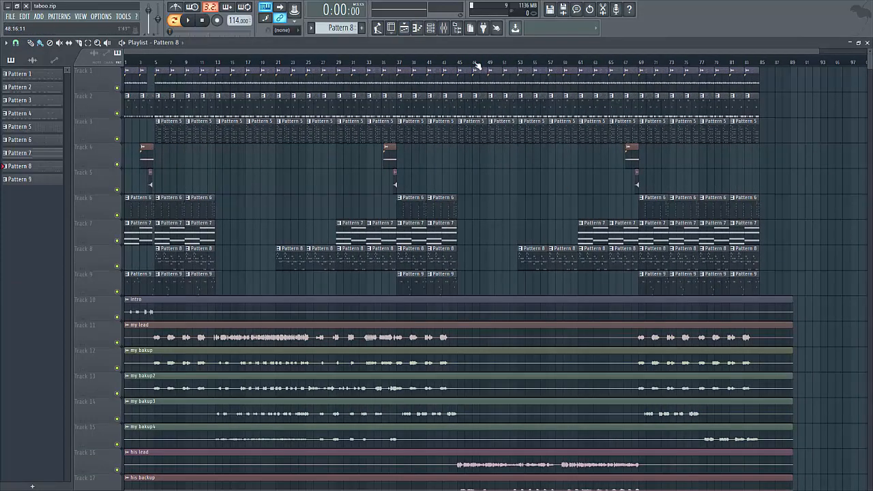
left_click(444, 29)
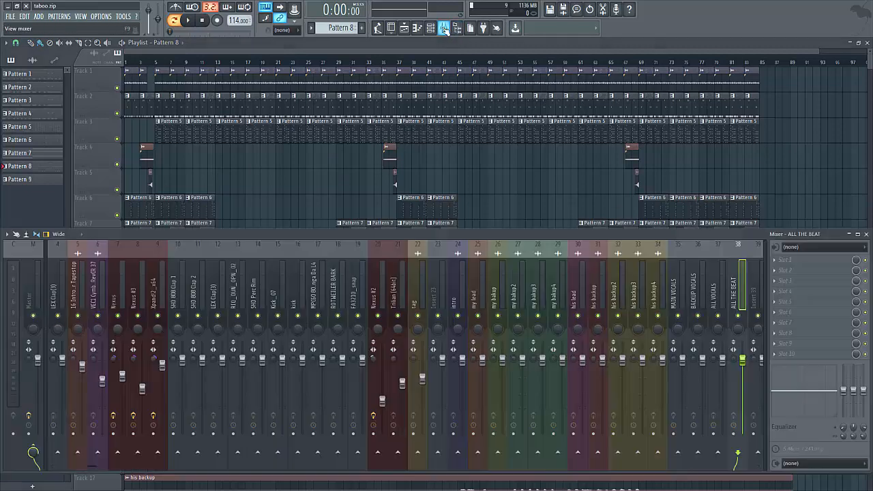
scroll(619, 298, "down", 6)
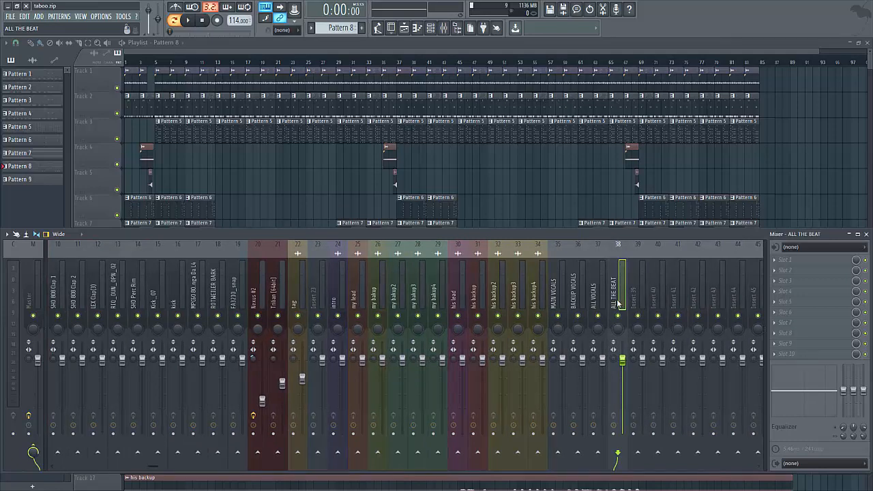
Step: Select mixer tracks 1 through 22 together with ALL THE BEAT and route them to the ALL THE BEAT track only
scroll(377, 283, "up", 9)
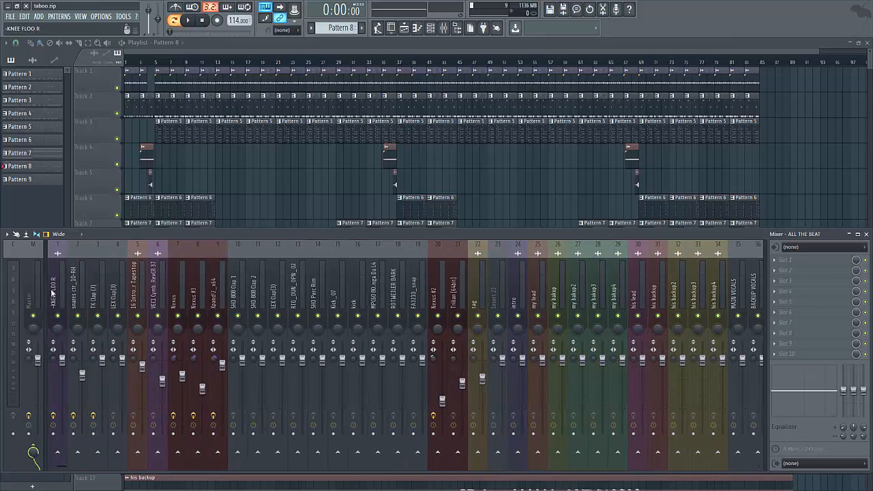
left_click(52, 289)
left_click(83, 298, "ctrl")
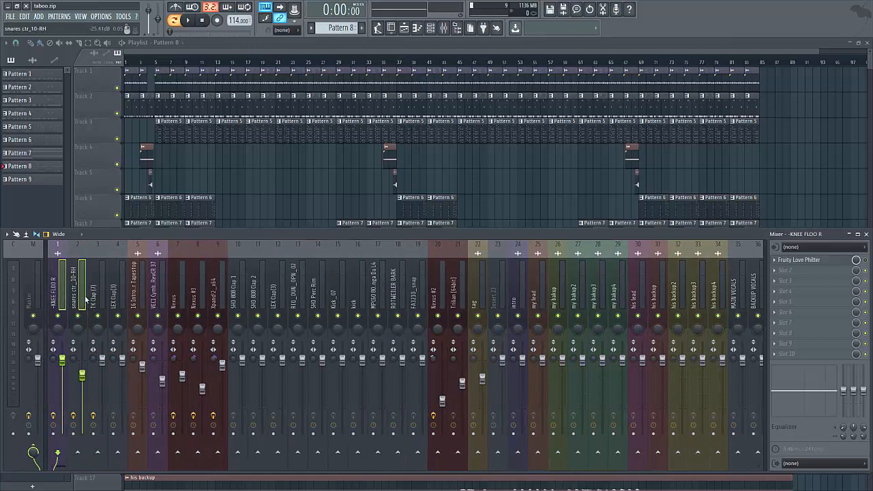
left_click(85, 298, "ctrl+shift")
left_click(93, 299, "ctrl+shift")
left_click(76, 300, "ctrl+shift")
left_click_drag(114, 303, 480, 294)
scroll(480, 292, "down", 3)
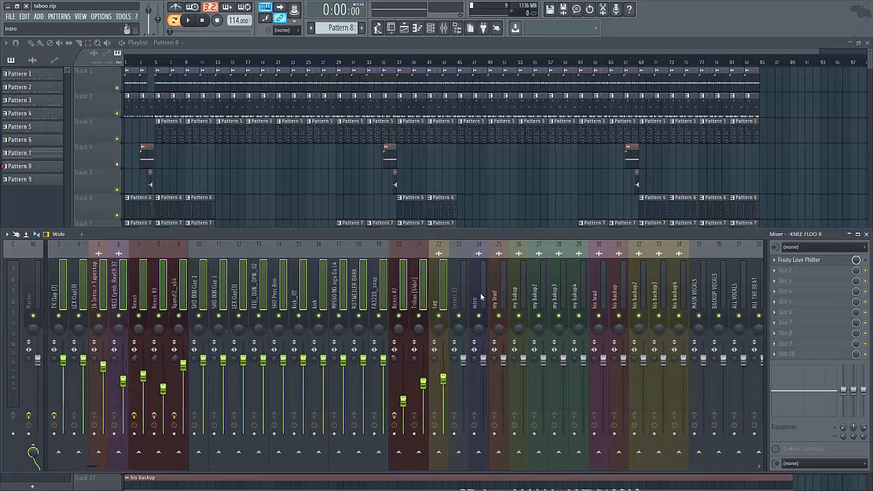
scroll(484, 290, "down", 5)
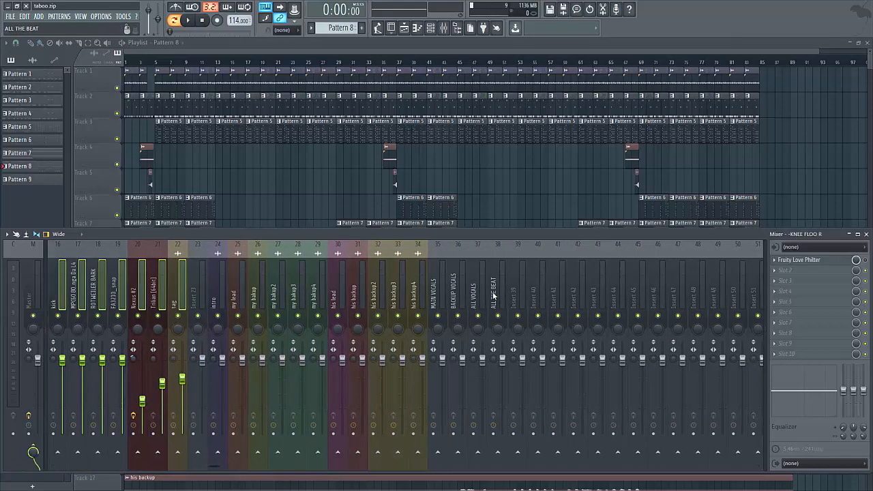
left_click(496, 298)
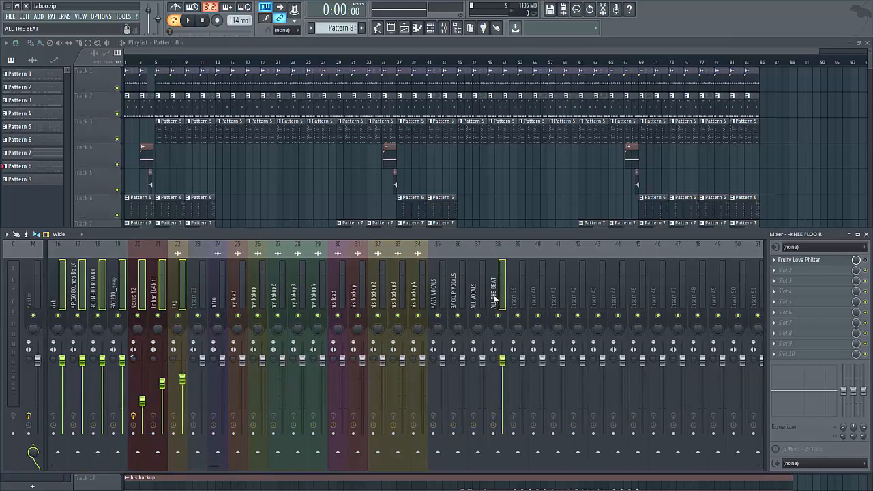
right_click(499, 454)
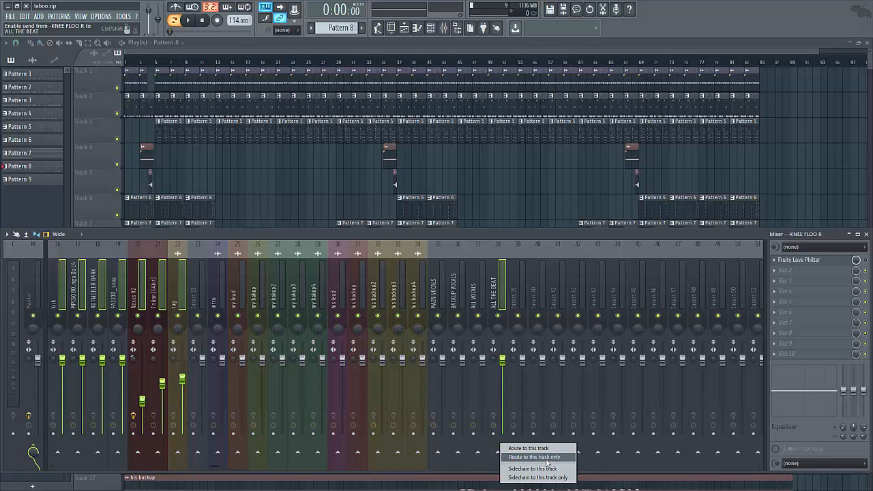
left_click(534, 457)
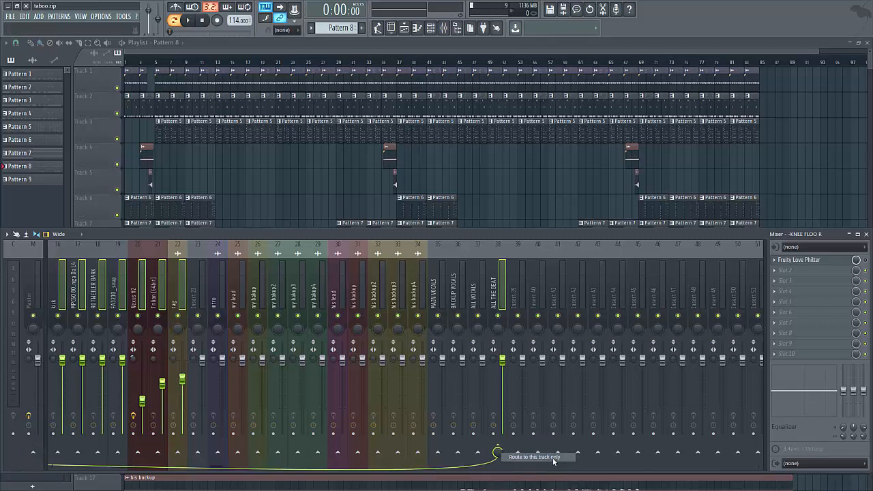
left_click(498, 289)
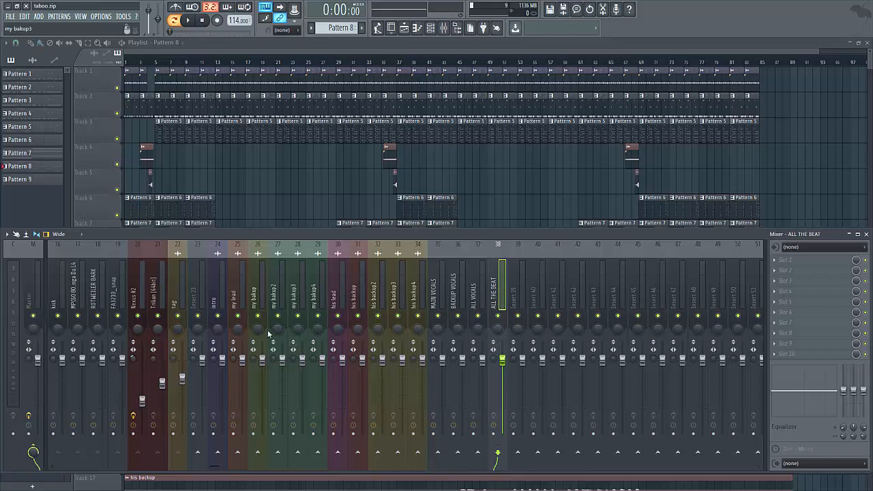
left_click(218, 315)
left_click_drag(238, 318, 335, 318)
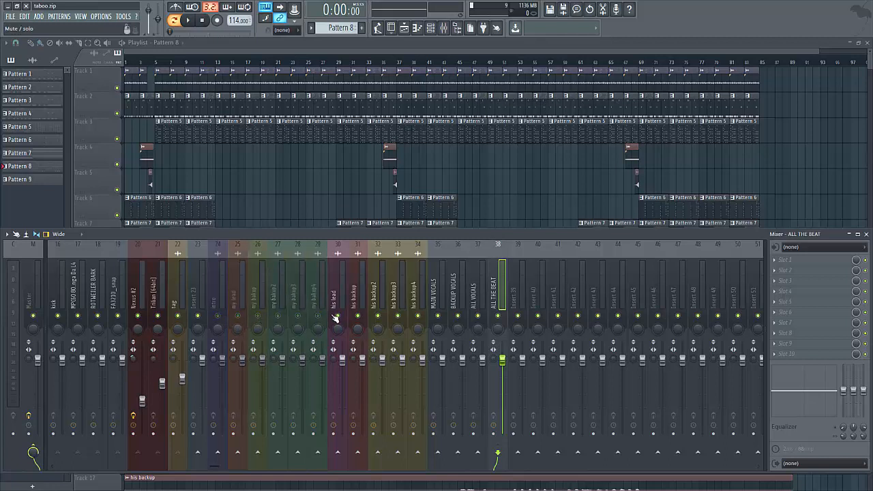
right_click(222, 317)
right_click(223, 317)
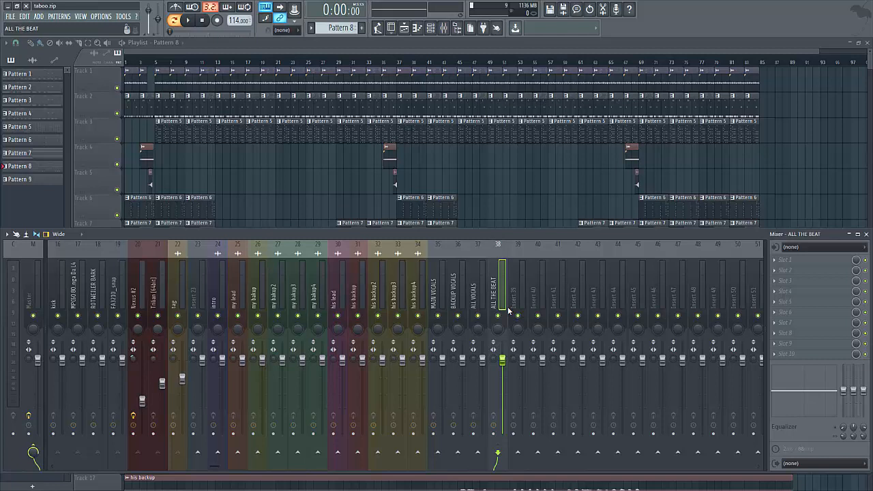
Step: Play the song and pull the ALL THE BEAT fader fully down to test the beat bus
left_click(187, 20)
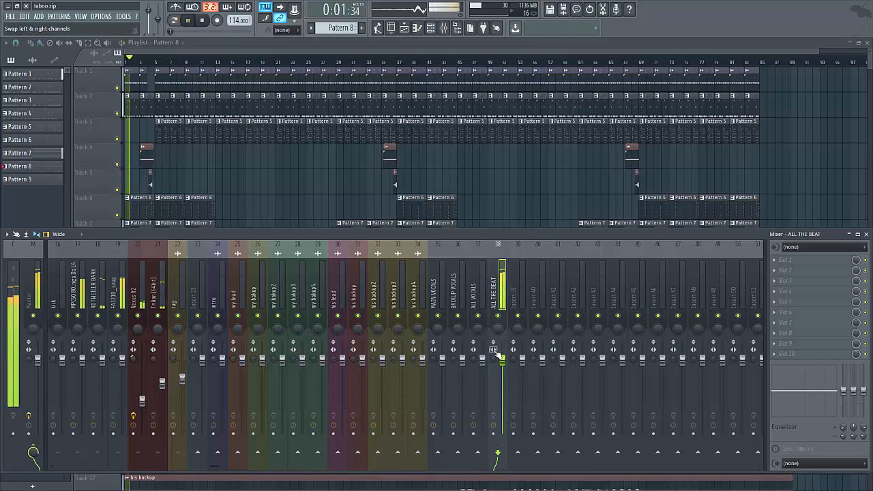
left_click_drag(502, 360, 502, 433)
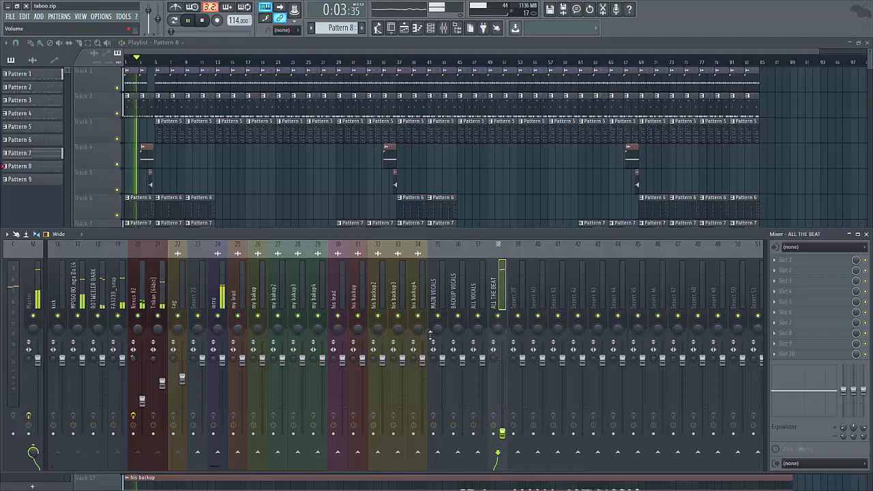
scroll(280, 285, "up", 6)
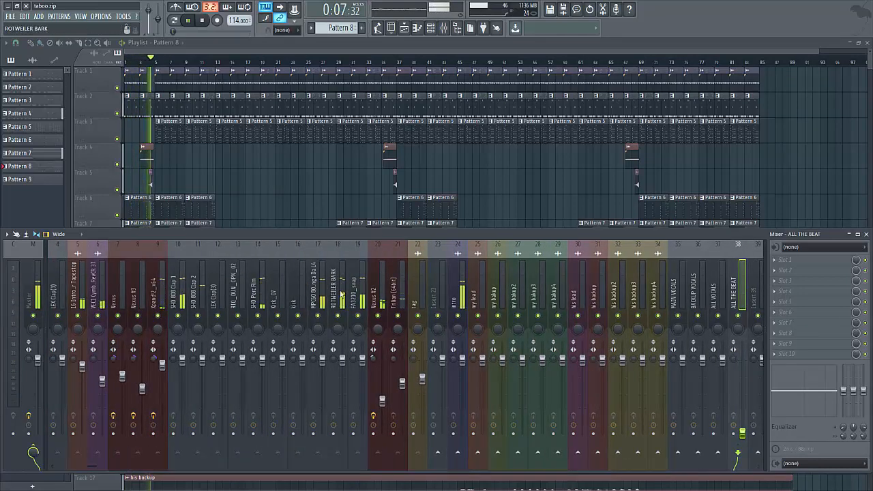
scroll(354, 294, "up", 1)
scroll(355, 295, "down", 6)
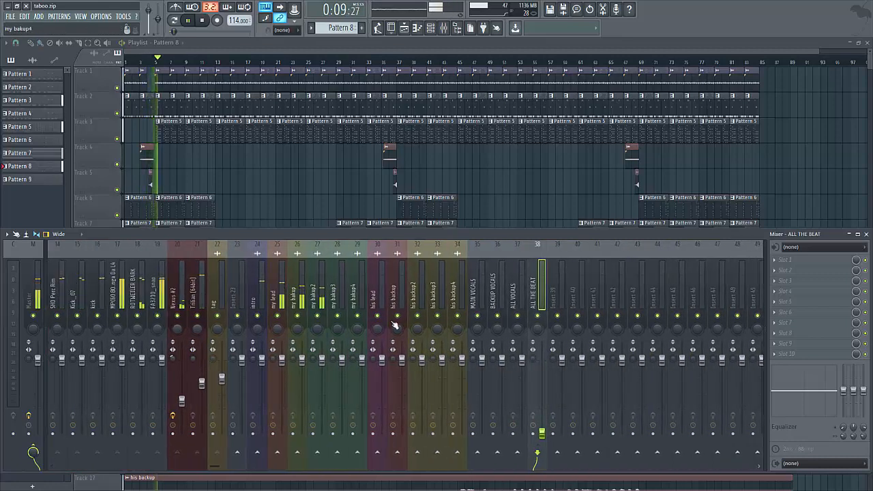
Step: Raise the ALL THE BEAT fader to a reduced level below its default position and stop playback
left_click_drag(505, 433, 503, 392)
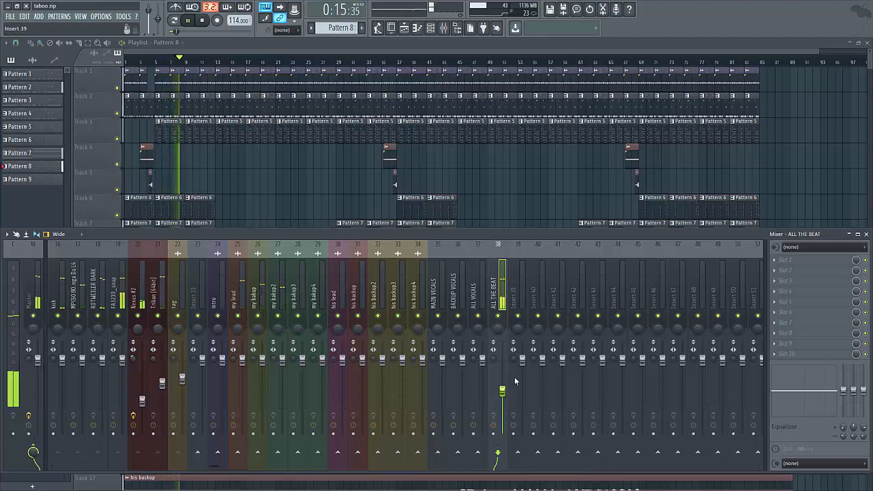
left_click_drag(503, 392, 503, 390)
scroll(337, 268, "left", 5)
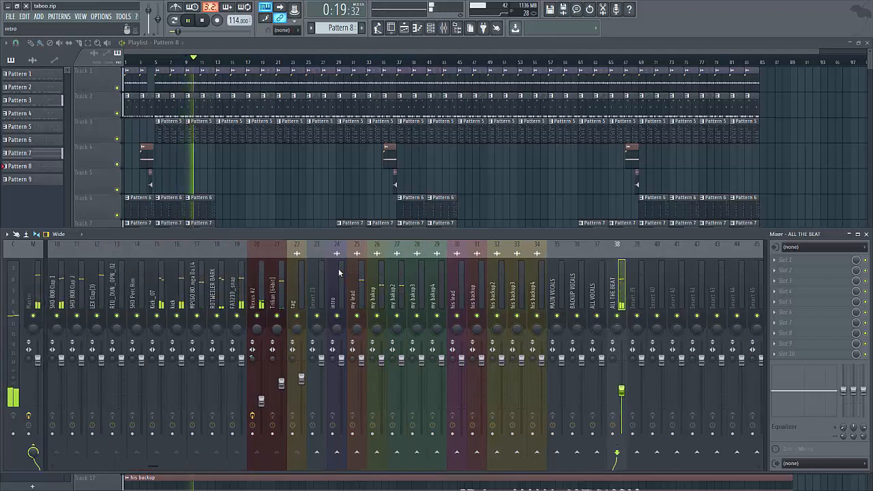
key("space")
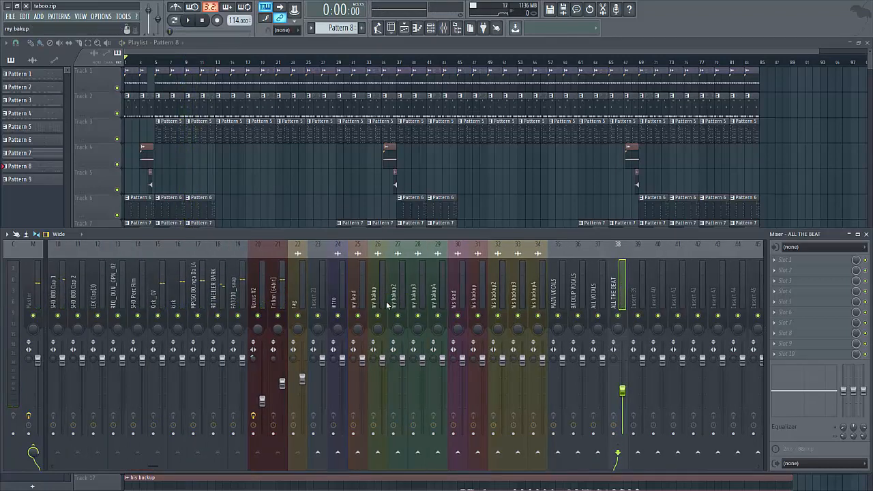
Step: Select the intro, my lead, his lead and MAIN VOCALS tracks and route them to the MAIN VOCALS track only
left_click(339, 300)
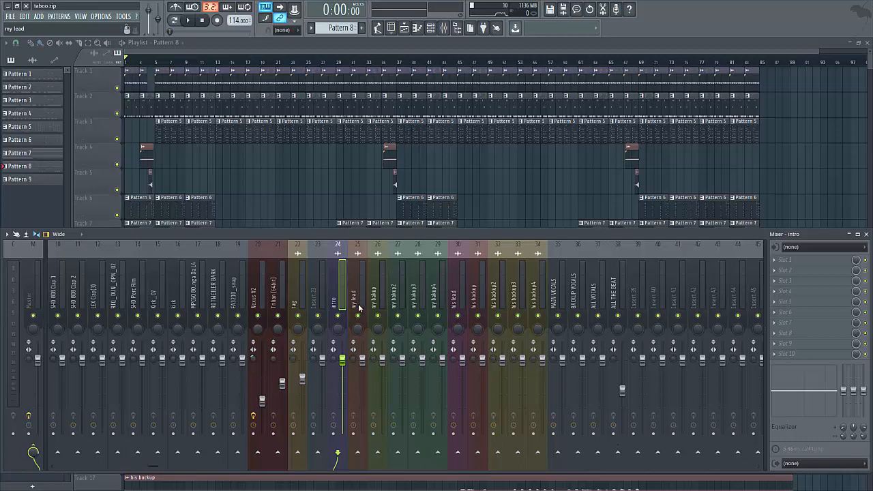
left_click(356, 304, "ctrl")
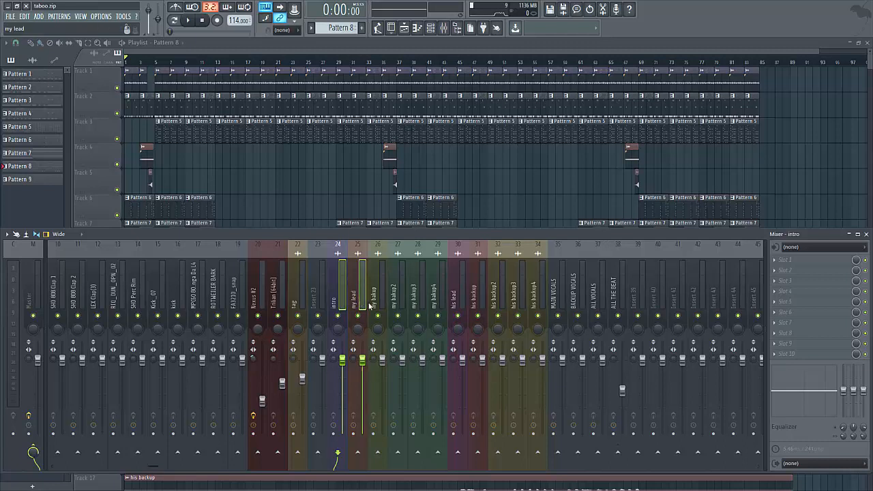
left_click(457, 304, "ctrl")
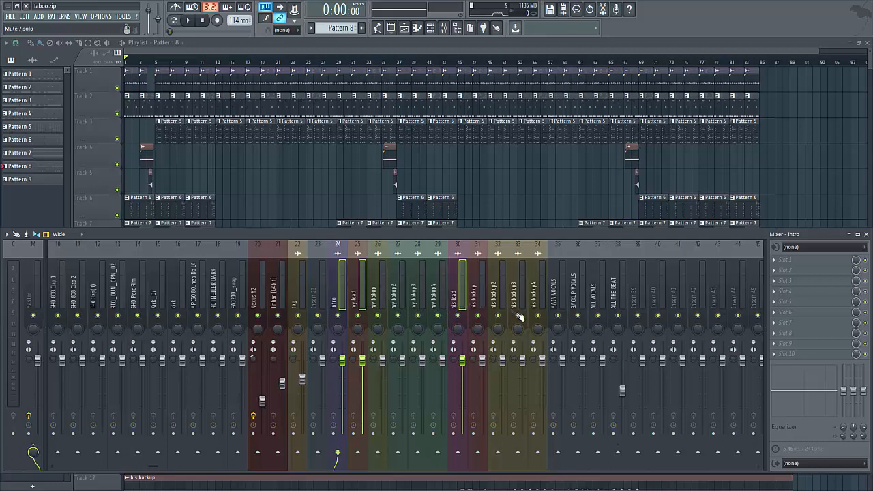
left_click(556, 302, "ctrl")
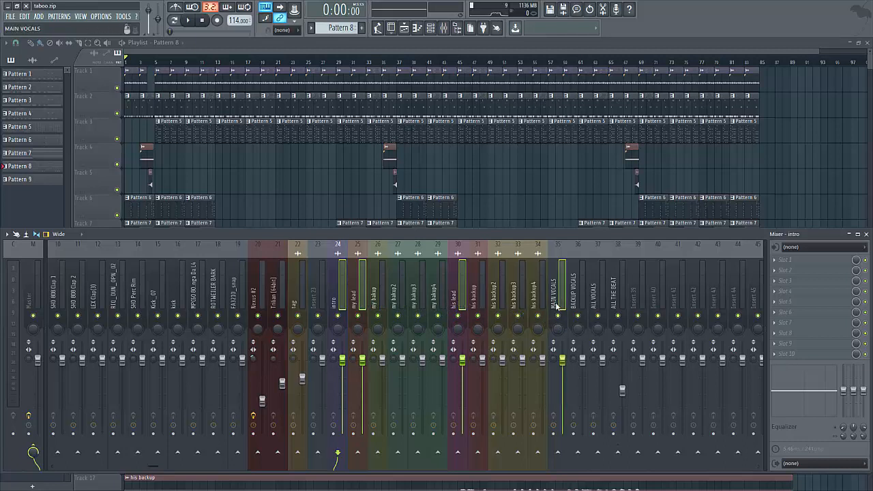
right_click(555, 302)
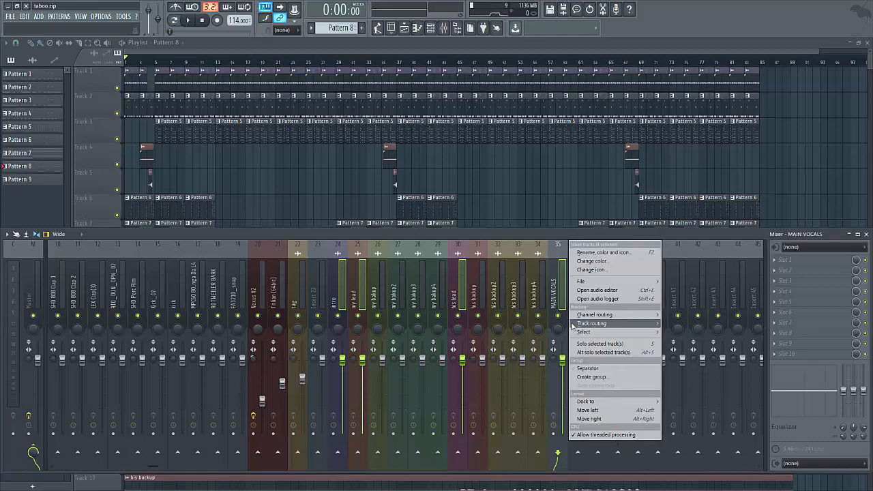
mouse_move(573, 325)
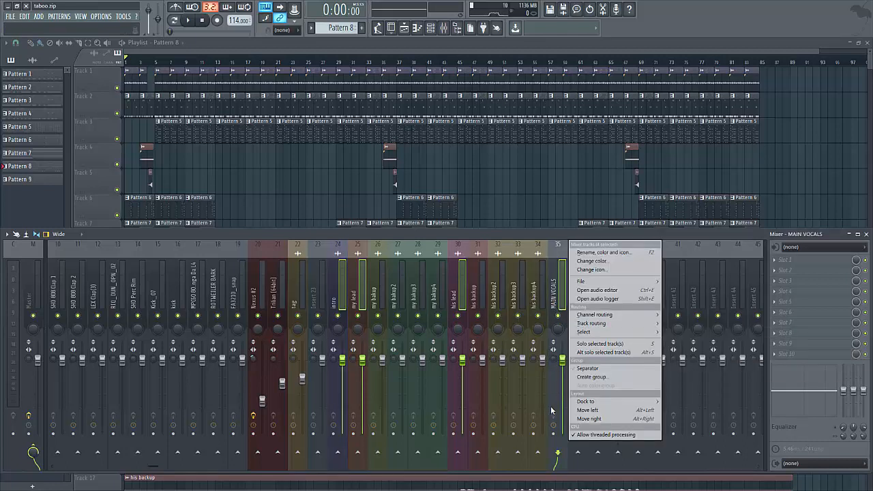
left_click(556, 291)
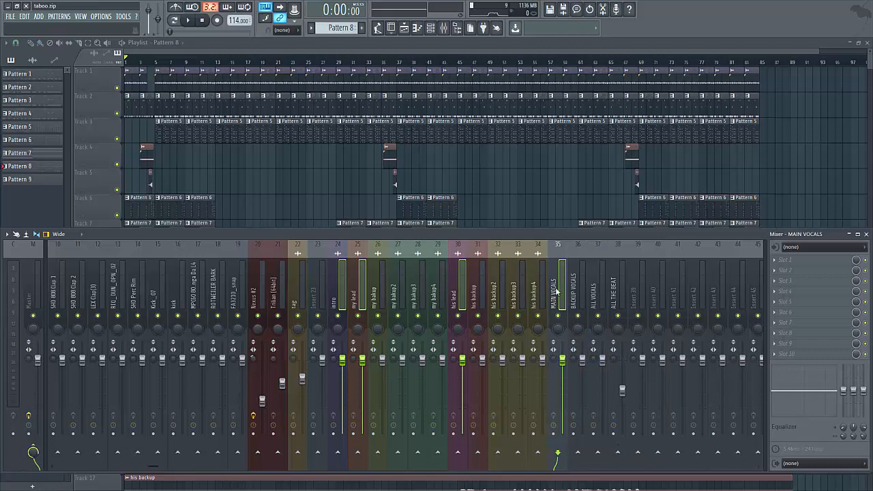
left_click(558, 455)
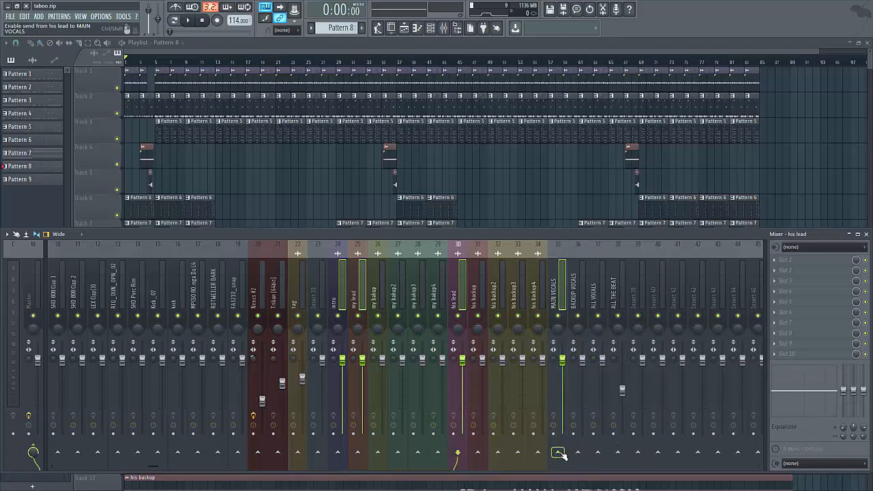
right_click(557, 454)
left_click(569, 459)
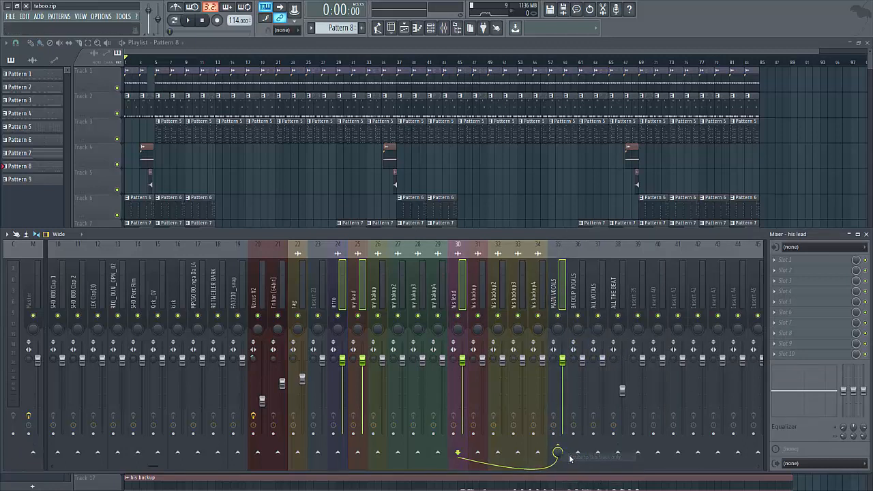
left_click(559, 298)
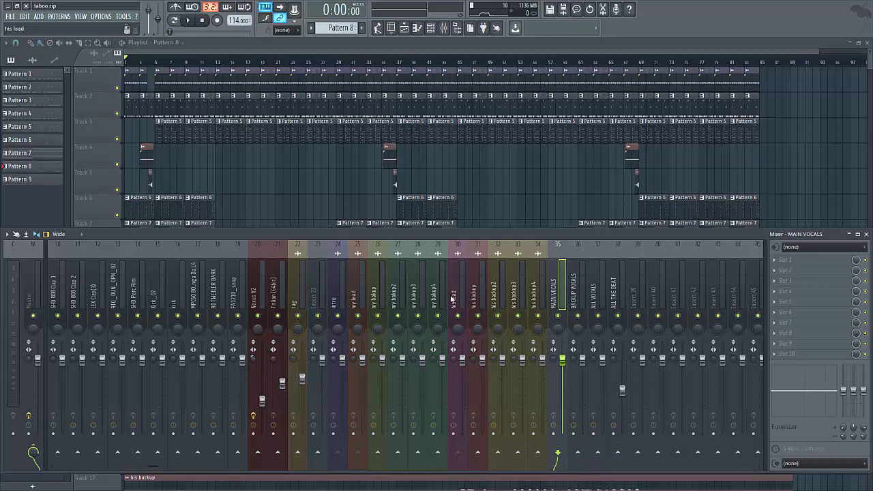
Step: Select the four my bakup tracks, the four his backup tracks and BACKUP VOCALS, and route them to the BACKUP VOCALS track only
left_click(373, 300, "ctrl")
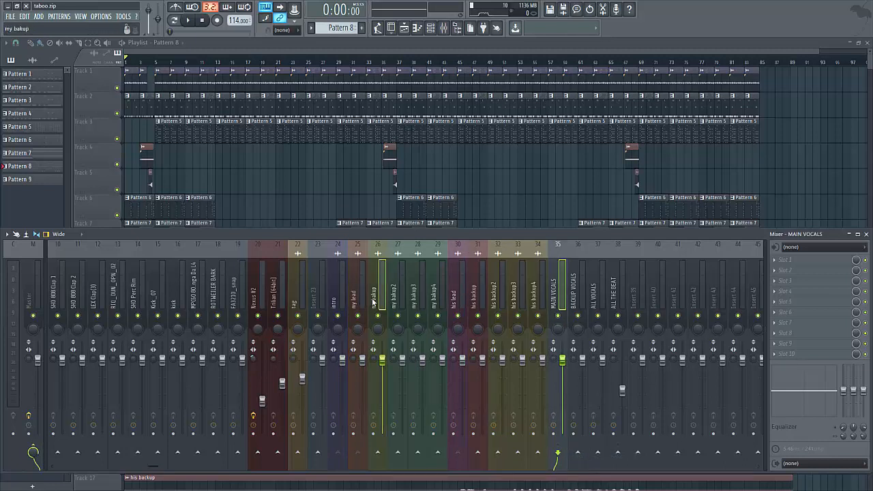
left_click(396, 303, "ctrl")
left_click(412, 304, "ctrl")
left_click(434, 304, "ctrl")
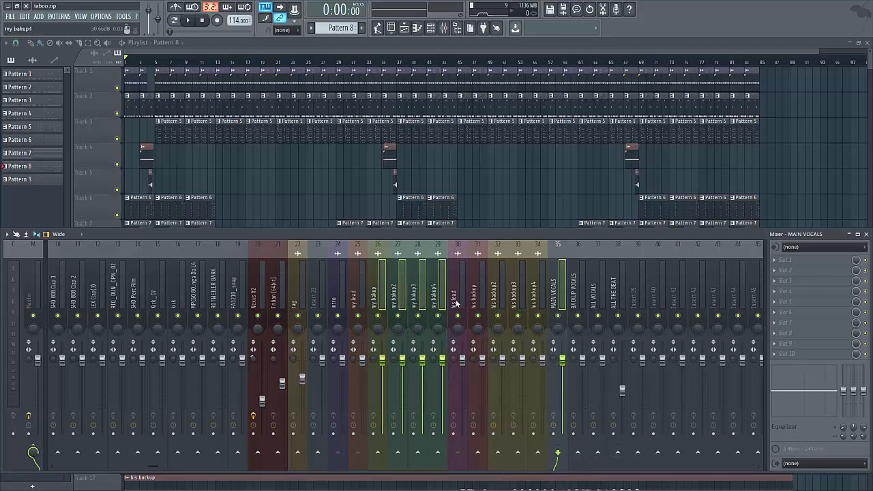
left_click(503, 304, "ctrl")
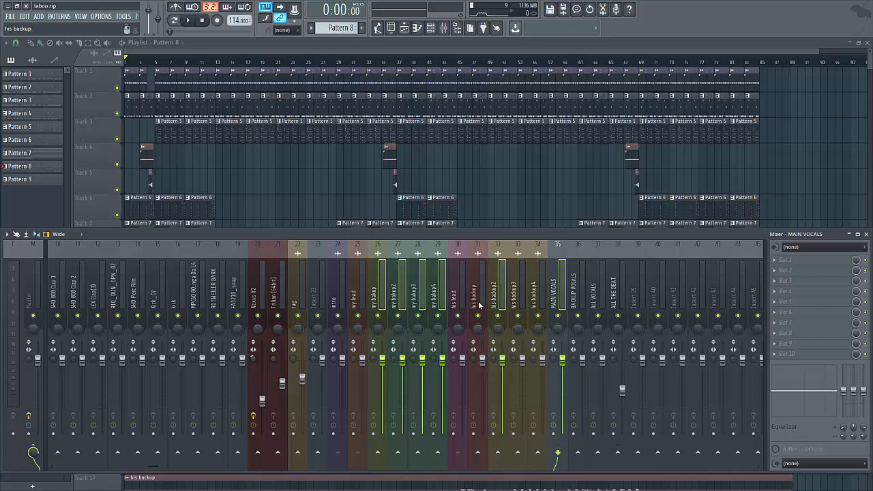
left_click(479, 304, "ctrl")
left_click(516, 304, "ctrl")
left_click(535, 304, "ctrl")
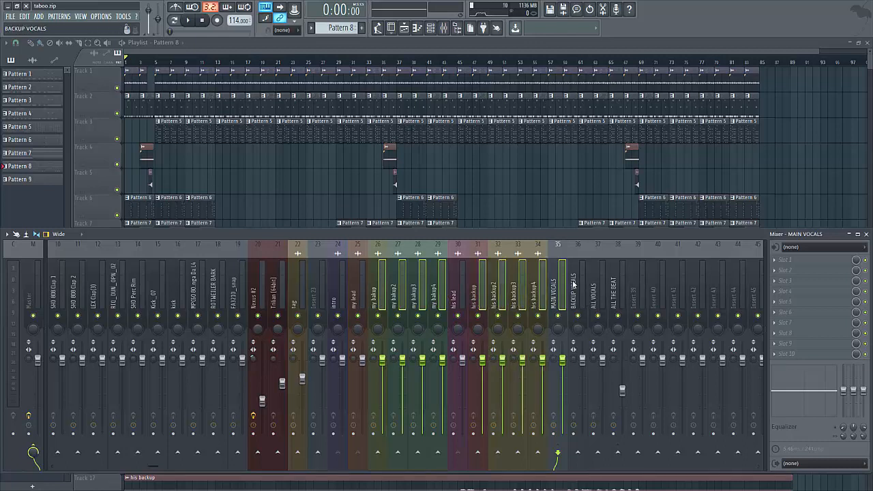
left_click(579, 303, "ctrl")
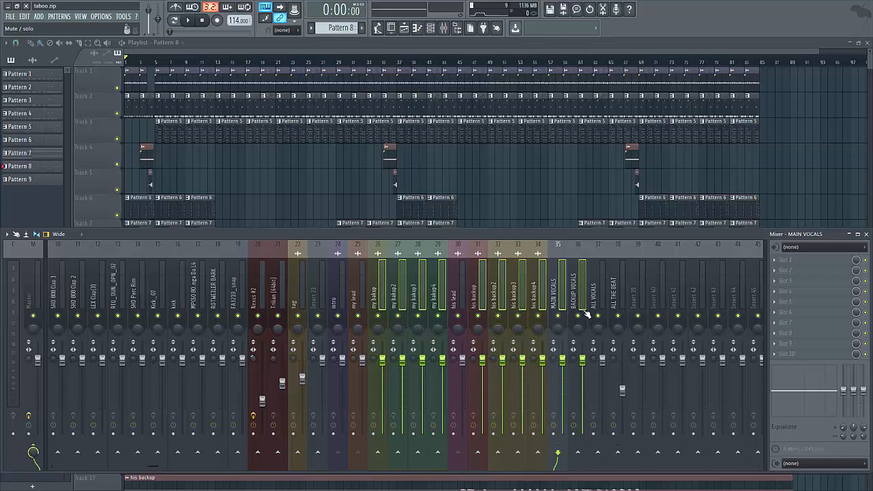
left_click(564, 298, "ctrl")
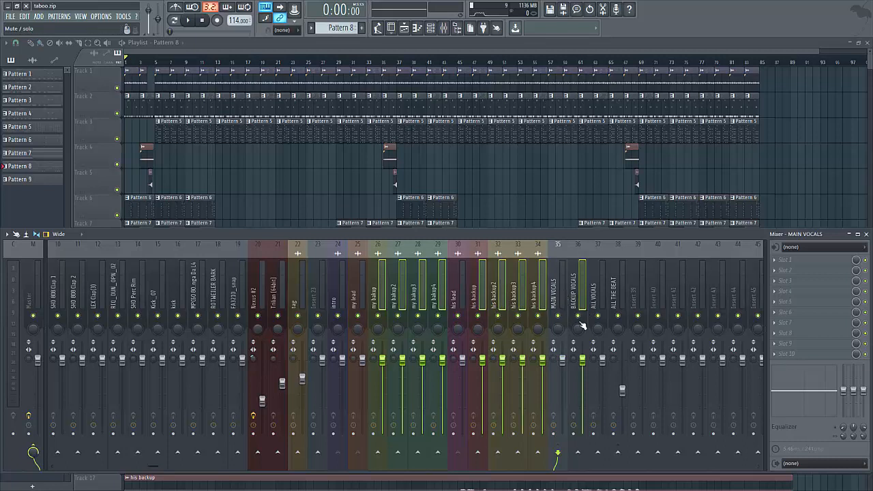
right_click(577, 450)
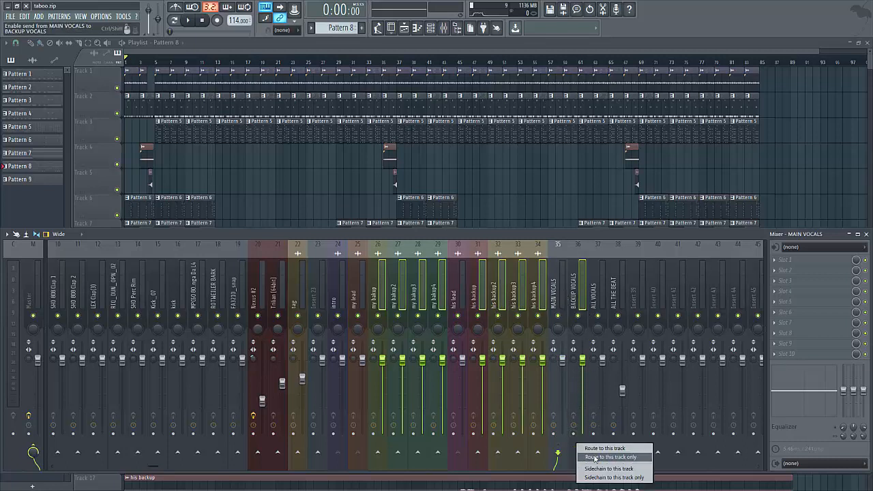
left_click(595, 458)
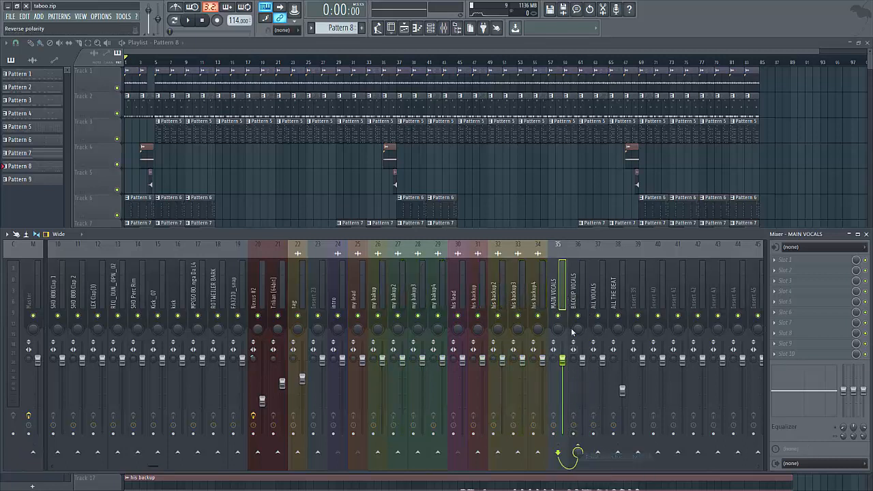
Step: Check where the my bakup tracks and the MAIN VOCALS and BACKUP VOCALS buses are routed in the mixer
left_click(374, 297)
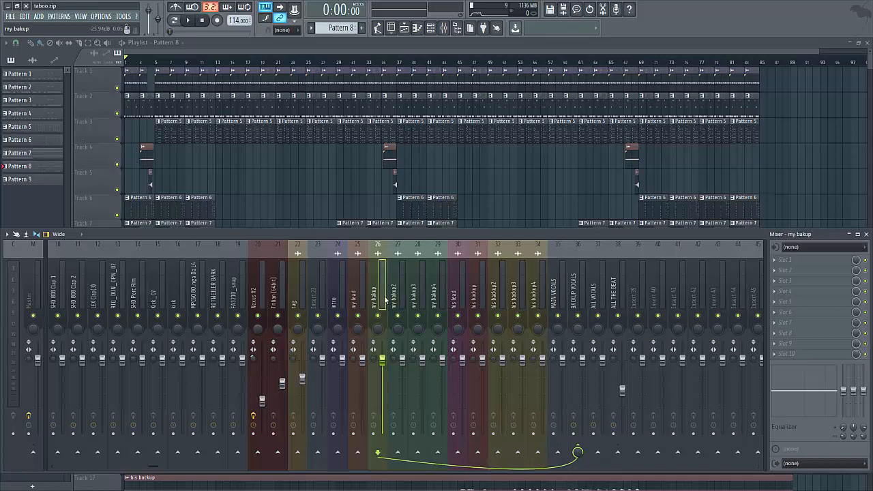
left_click(394, 299, "ctrl")
left_click(421, 300, "ctrl")
left_click(460, 302, "ctrl+shift")
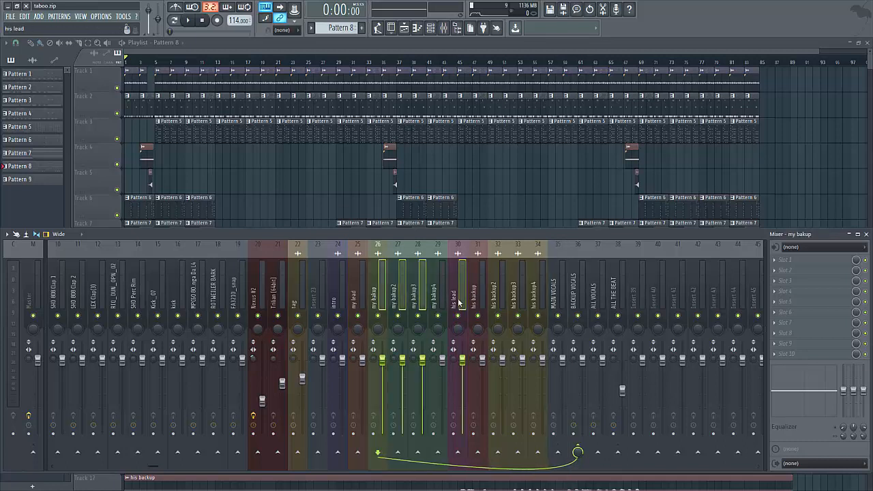
left_click(420, 301)
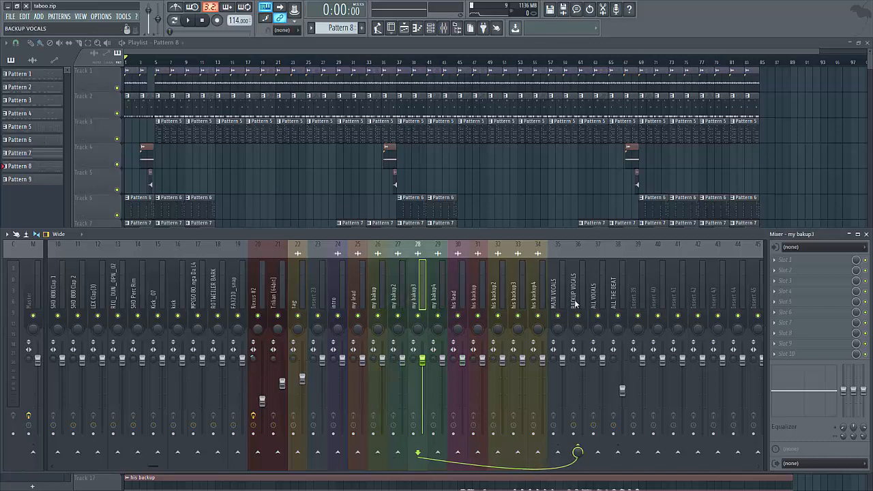
left_click(599, 304)
left_click(554, 303)
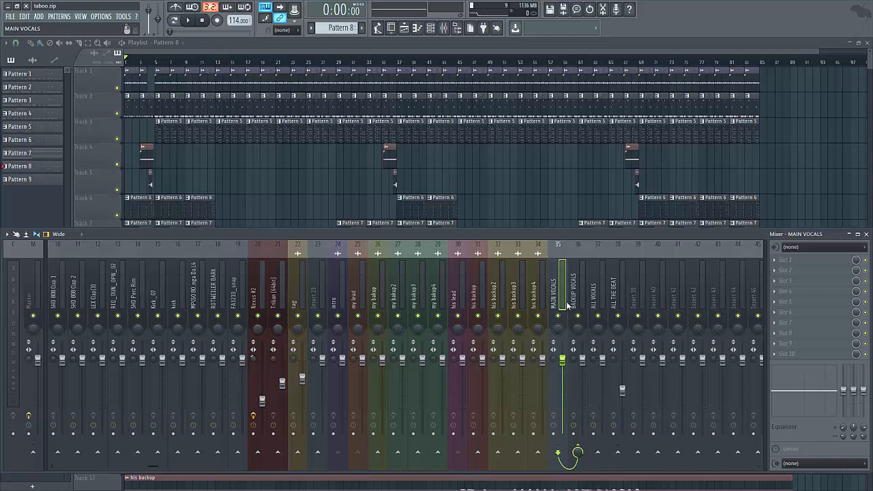
left_click(573, 305)
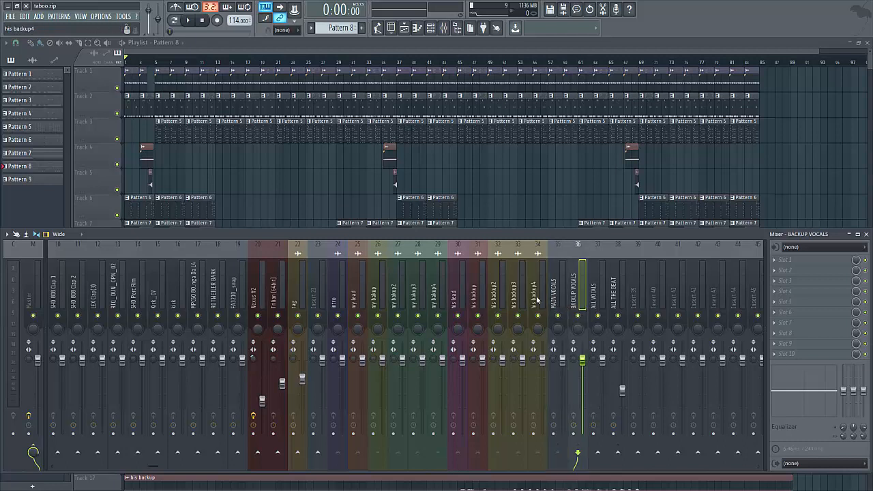
Step: Remove the send from MAIN VOCALS to BACKUP VOCALS and route MAIN VOCALS to the Master track
left_click(554, 302)
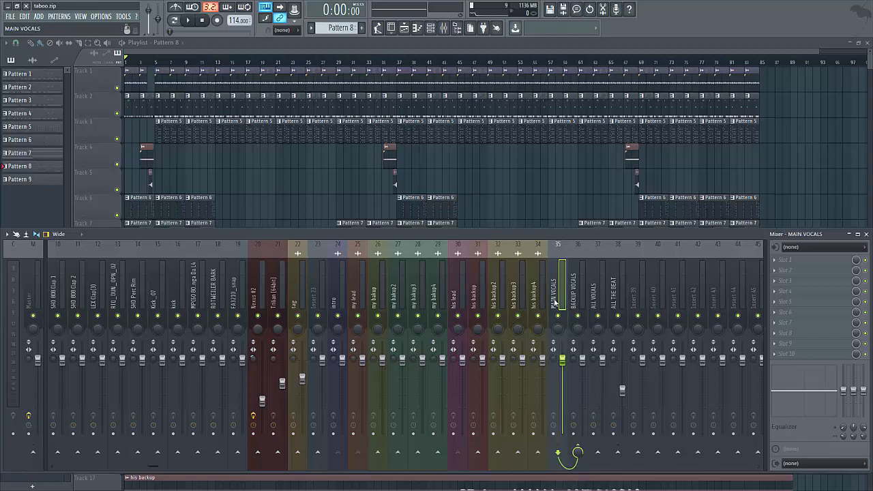
left_click(579, 450)
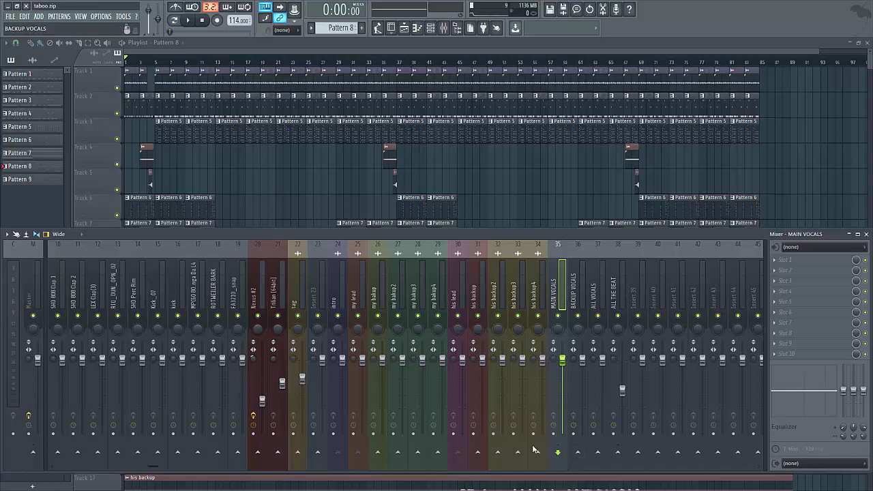
right_click(38, 454)
left_click(45, 458)
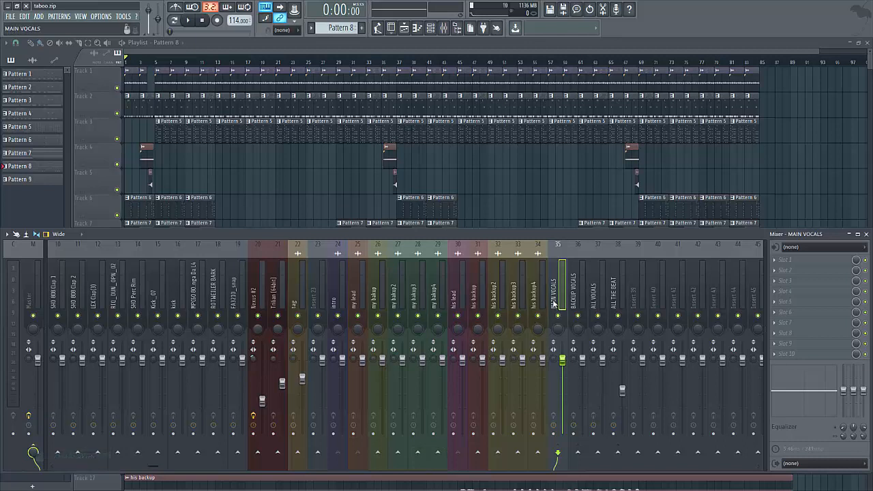
Step: Check the routing of the his backup2, intro, my lead, his lead and his backup4 tracks
left_click(496, 301)
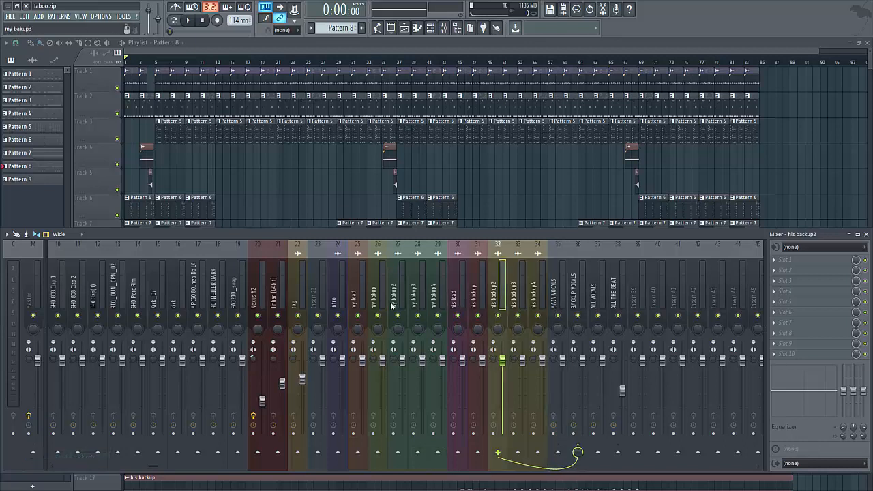
left_click(335, 306)
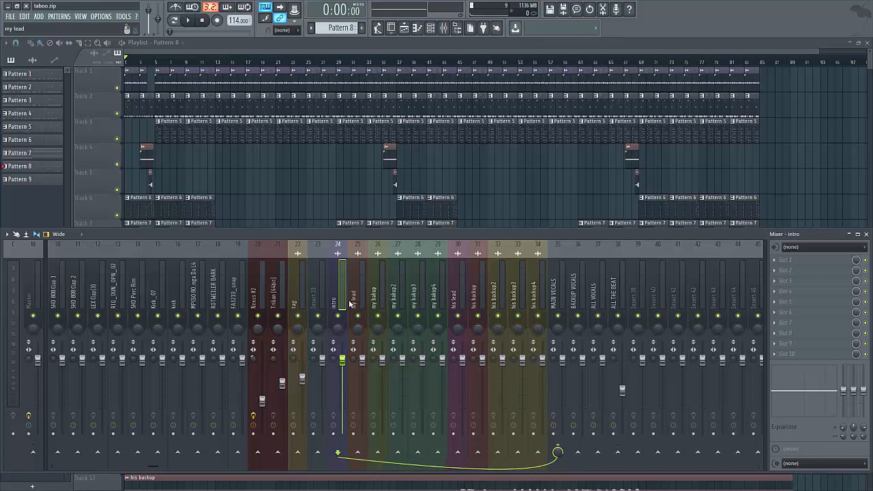
left_click(353, 301)
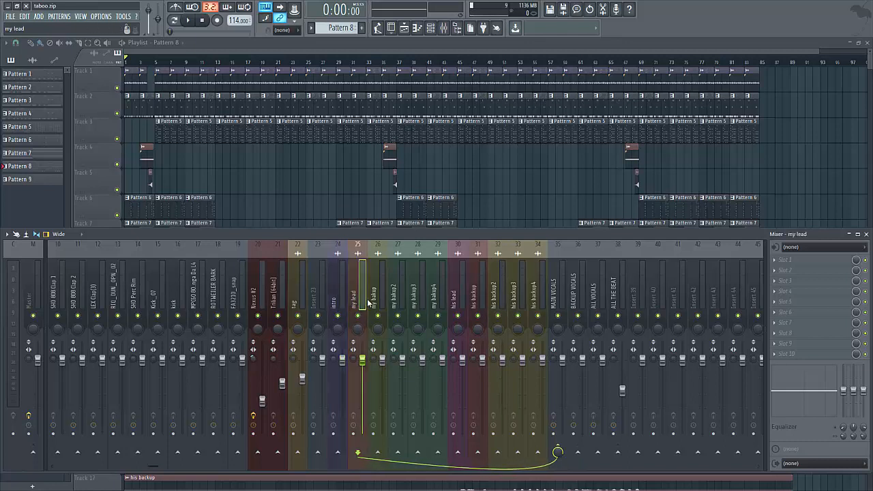
left_click(453, 306)
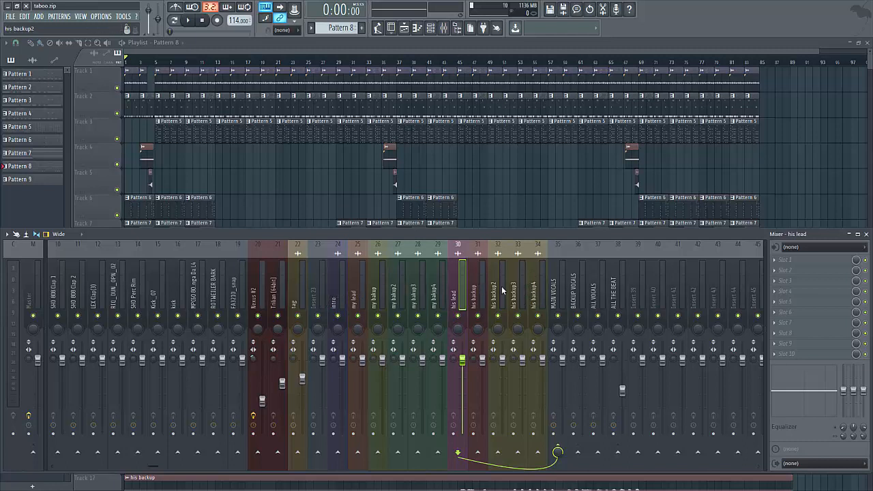
left_click(536, 286)
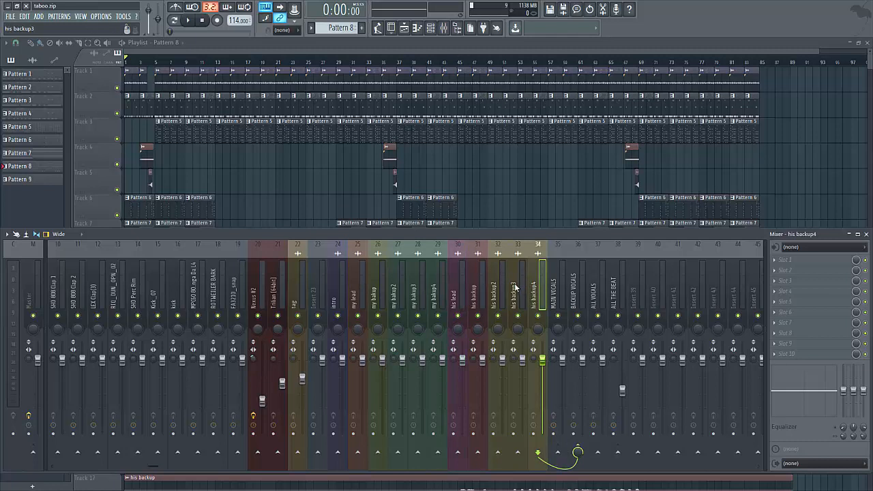
Step: Select the vocal mixer tracks from intro through his backup4 and change their color to bright green
left_click_drag(515, 275, 340, 256)
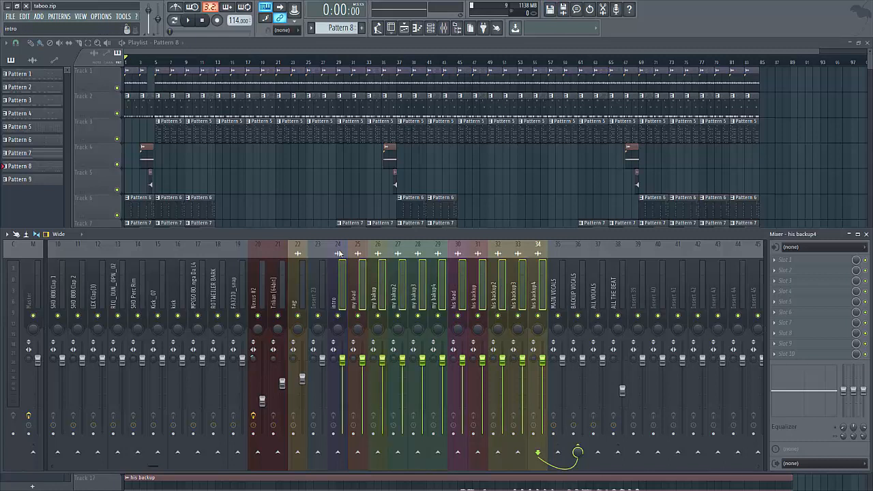
right_click(339, 253)
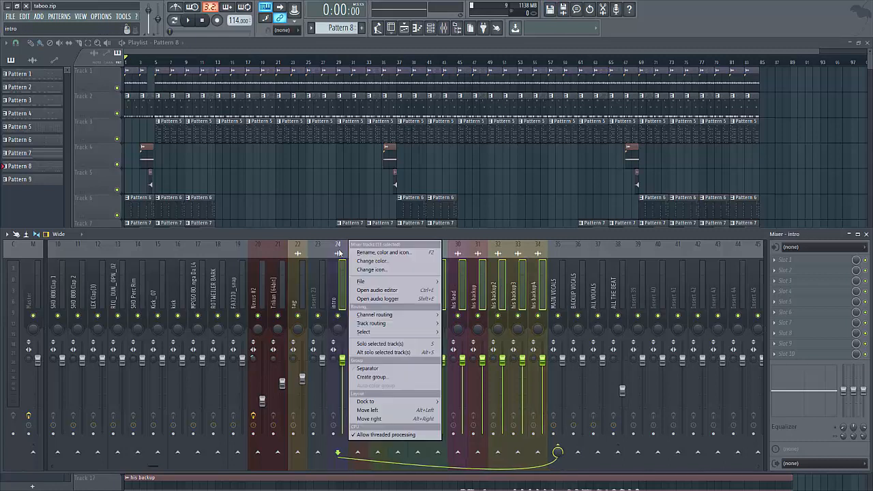
left_click(372, 261)
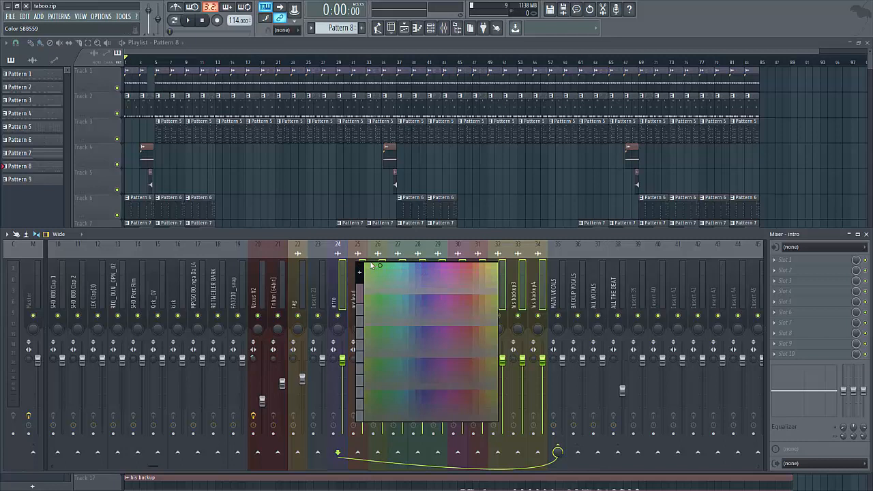
left_click(373, 268)
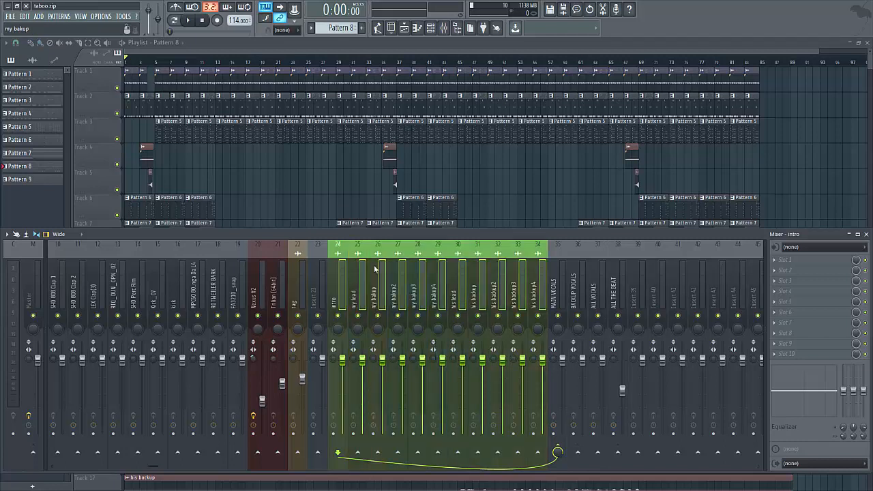
left_click(463, 253)
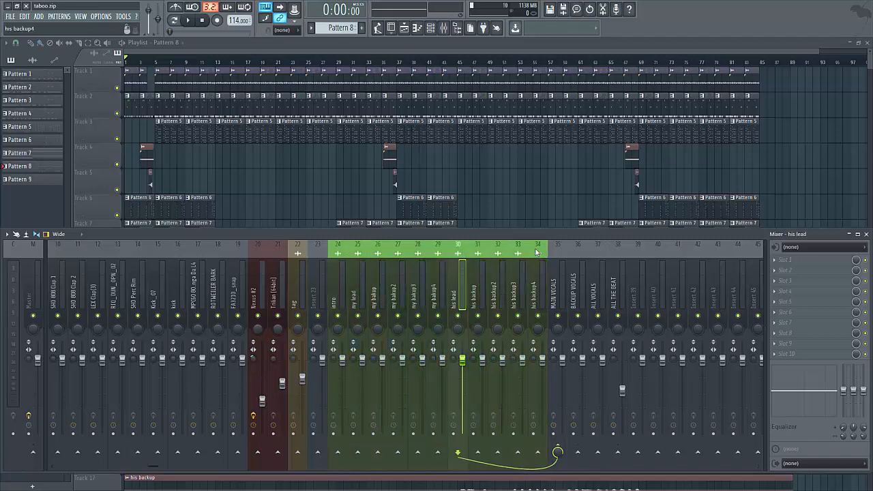
Step: Add a separator in the mixer just before the MAIN VOCALS track
left_click(555, 285)
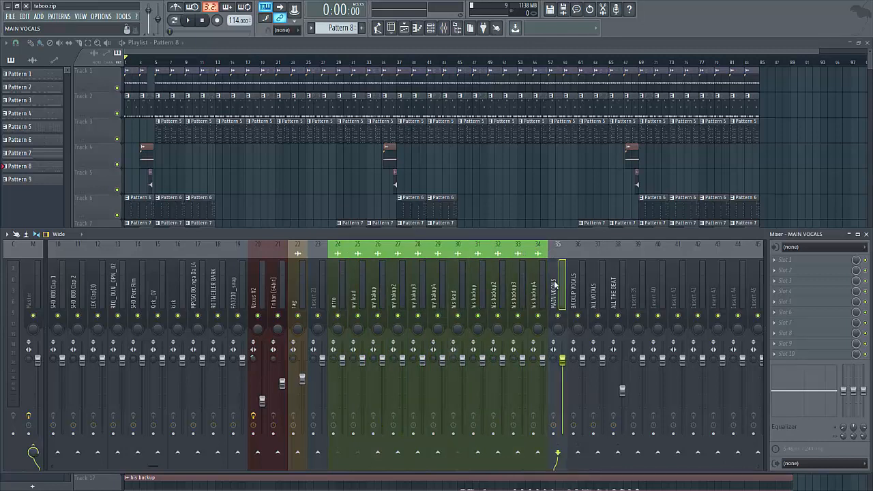
right_click(556, 285)
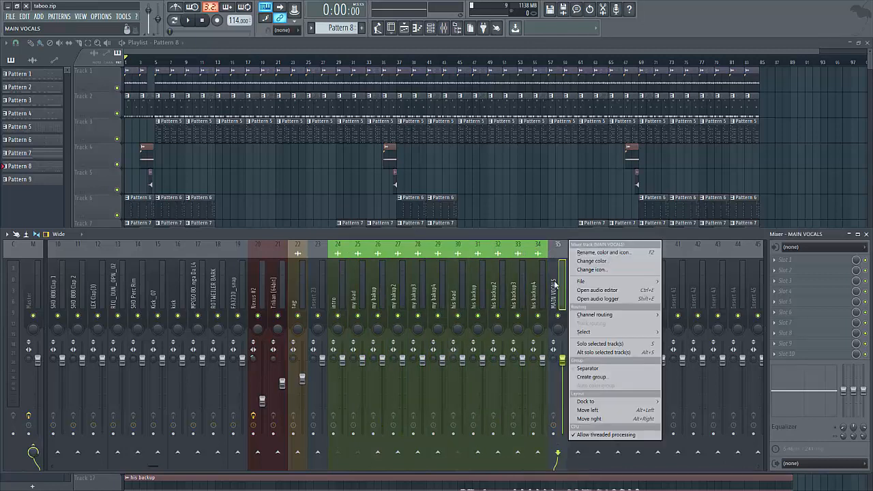
left_click(585, 368)
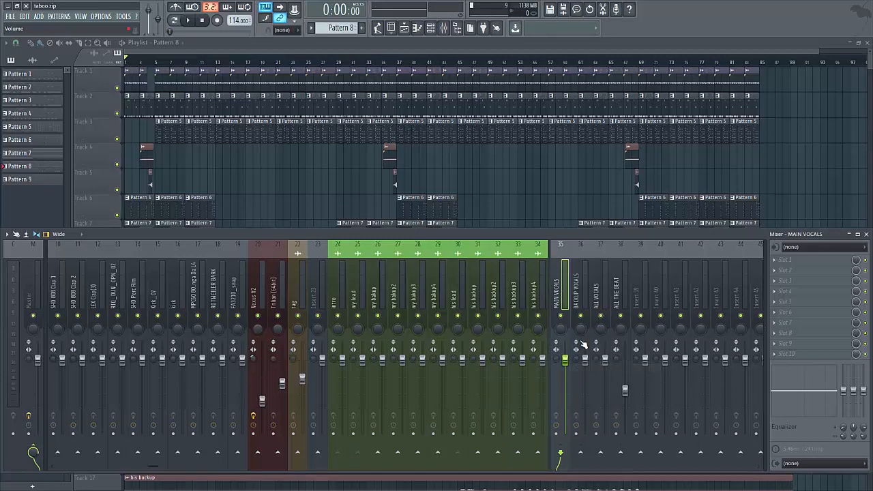
Step: Select the MAIN VOCALS, BACKUP VOCALS, ALL VOCALS and ALL THE BEAT tracks and change their color to blue-violet
left_click(619, 283, "ctrl")
left_click(599, 284, "ctrl")
left_click(581, 283, "ctrl")
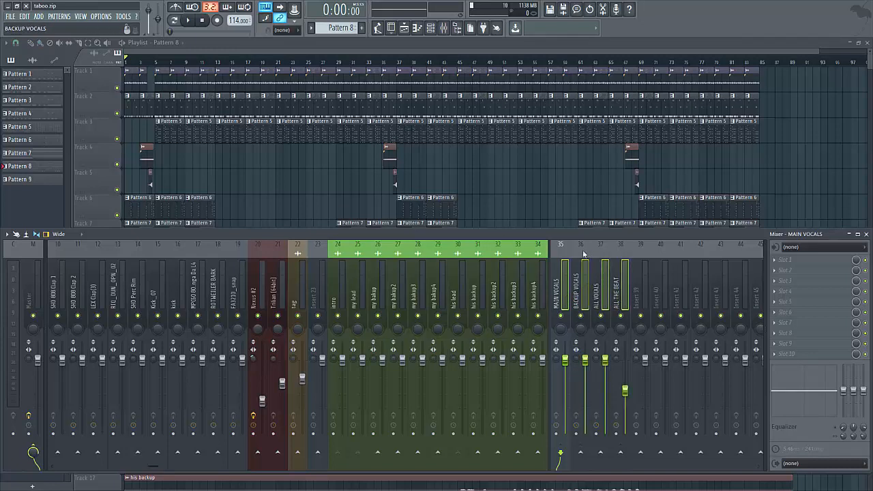
right_click(582, 253)
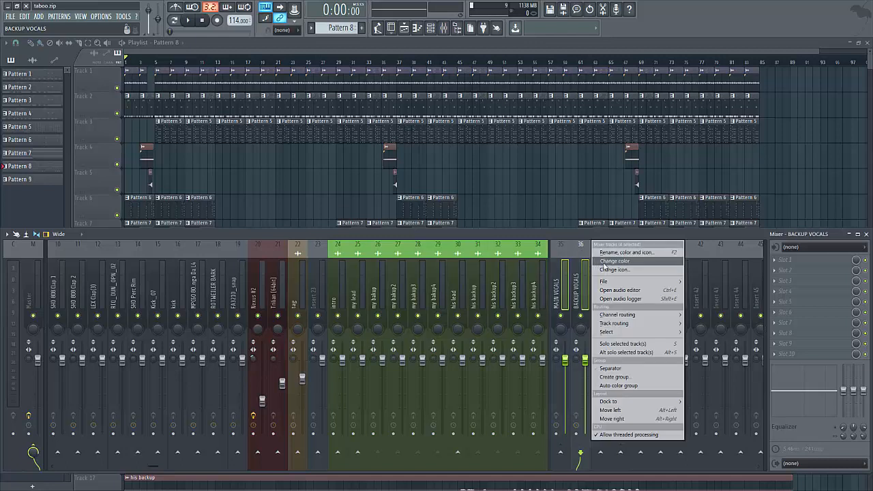
left_click(604, 262)
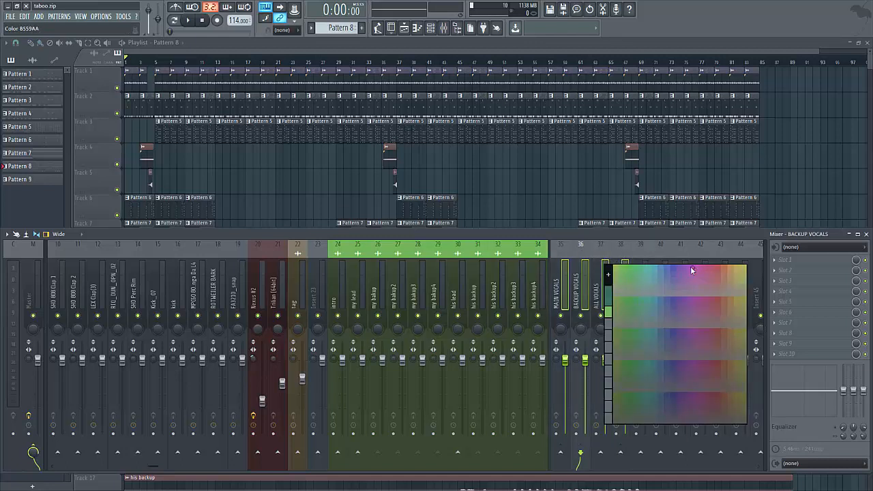
left_click(673, 269)
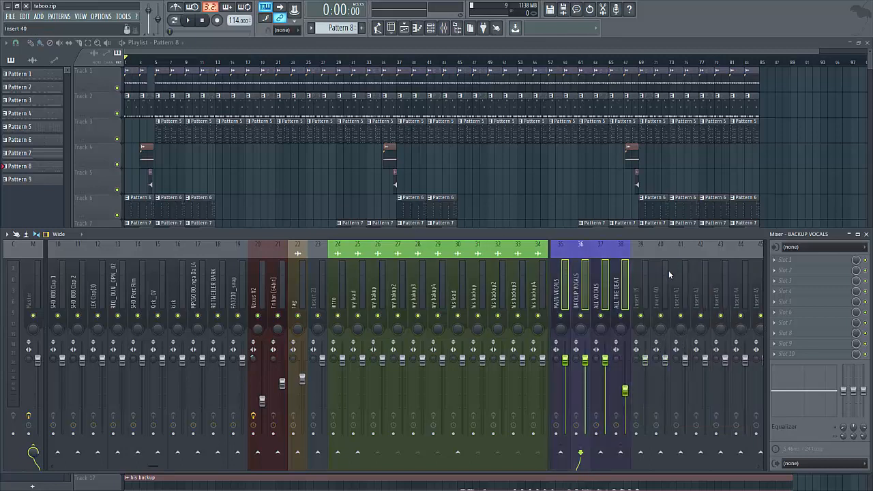
Step: Add a separator in the mixer just before Insert 39
scroll(610, 251, "down", 3)
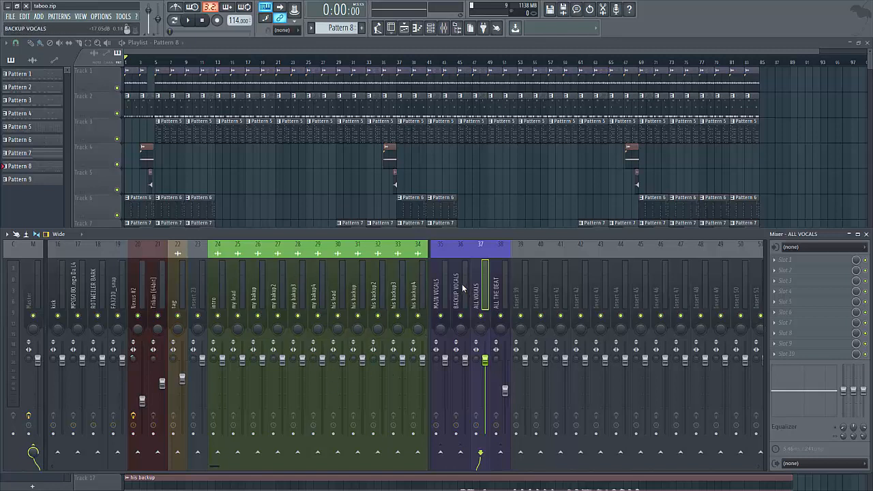
right_click(529, 243)
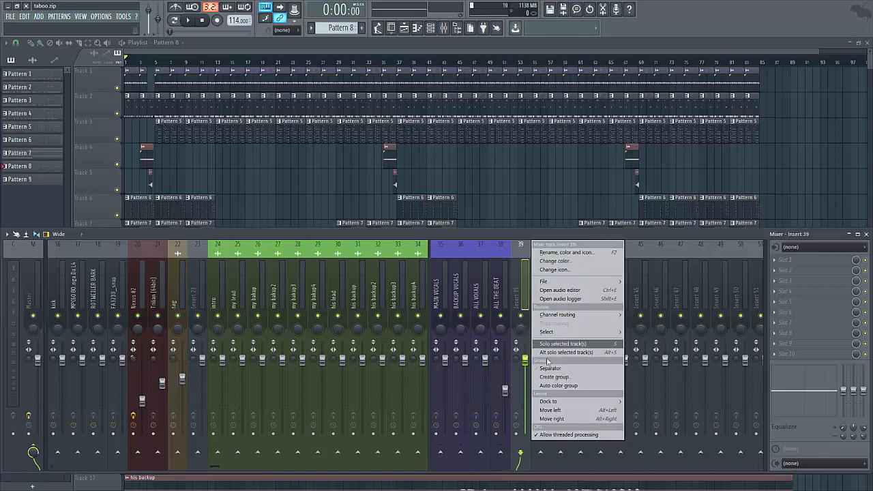
left_click(549, 369)
left_click(545, 248)
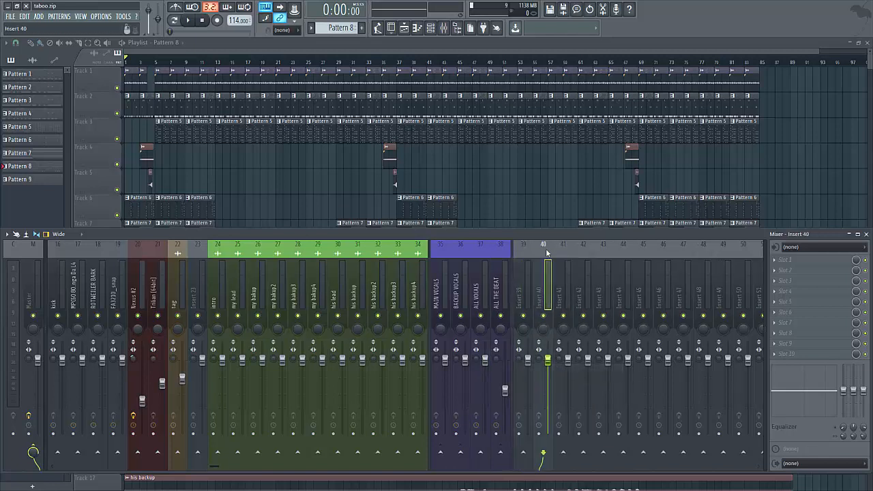
Step: Rename the Insert 39 mixer track as REVERB
left_click(522, 289)
right_click(533, 242)
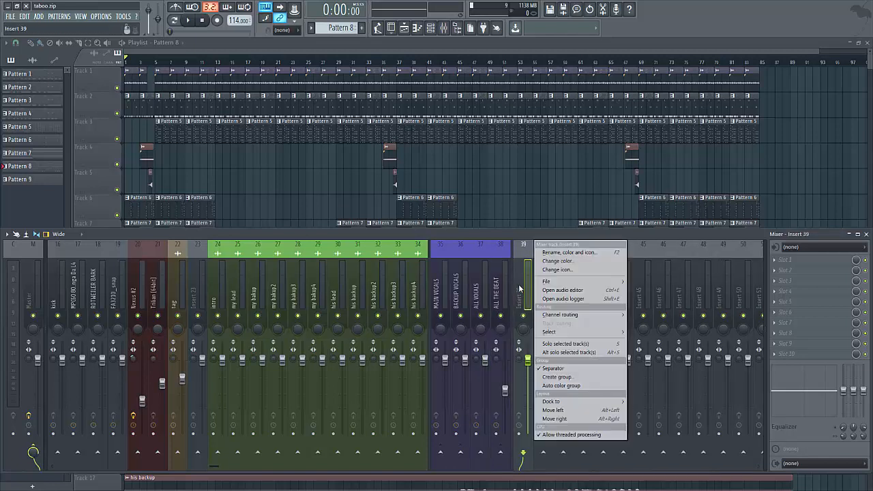
left_click(551, 254)
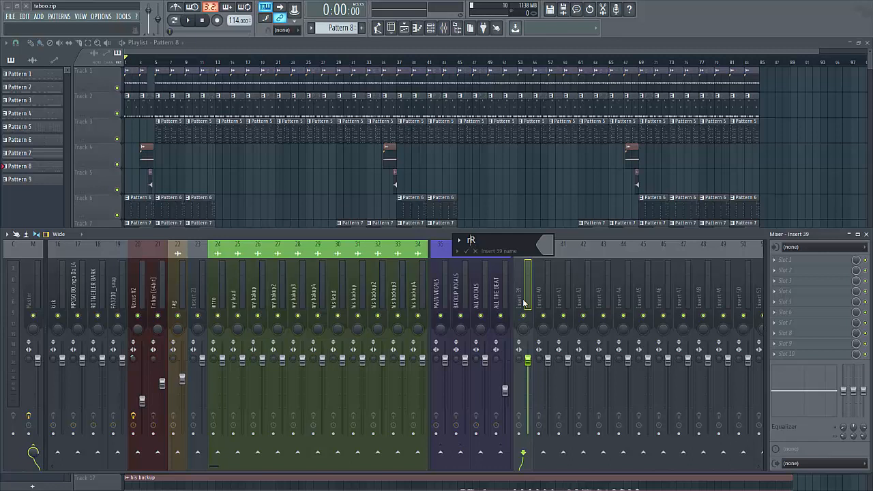
key("BackSpace")
type("EVERB")
key("Return")
Step: Rename the Insert 40 mixer track as DELAY
right_click(544, 300)
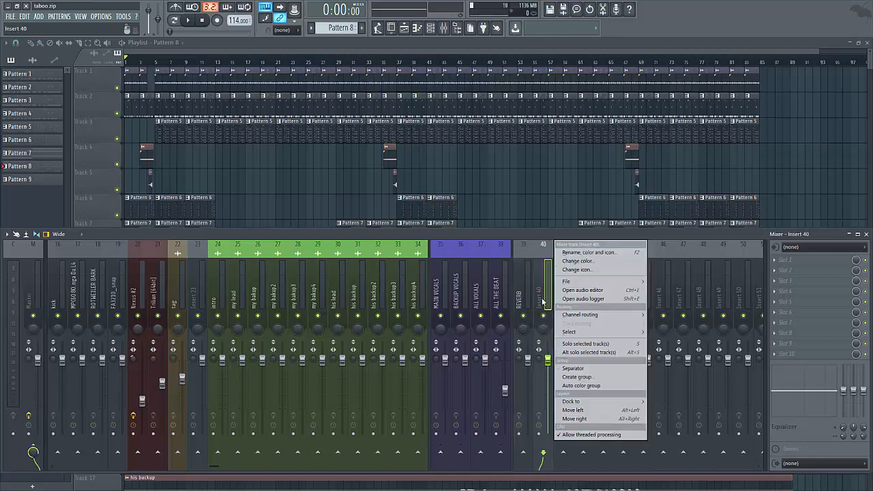
left_click(571, 254)
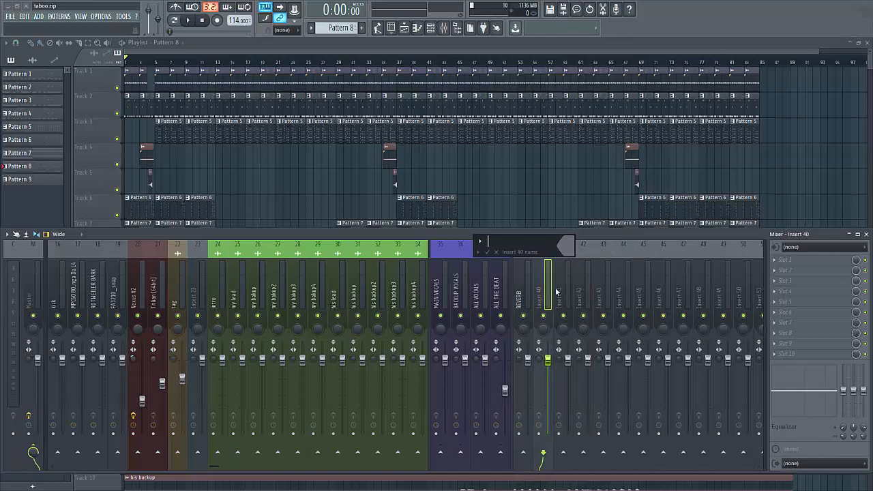
type("DELAY")
key("Return")
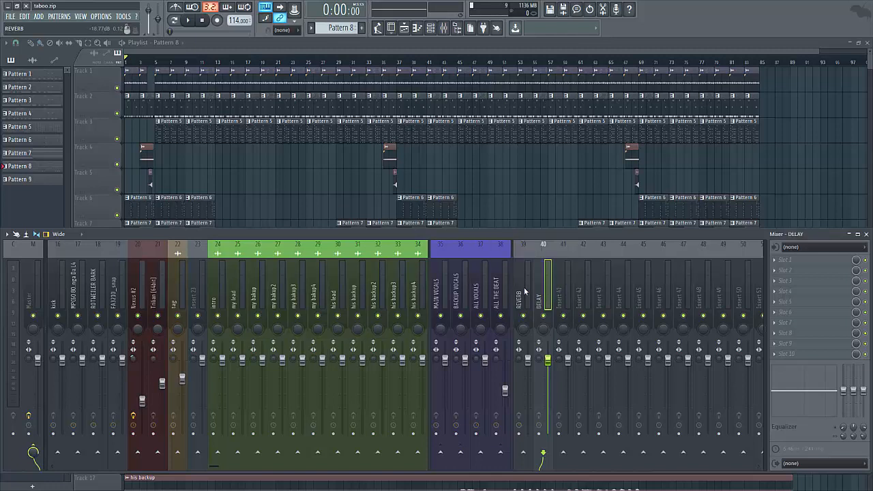
Step: Select the REVERB and DELAY mixer tracks together and change their color to red
left_click(524, 288, "ctrl")
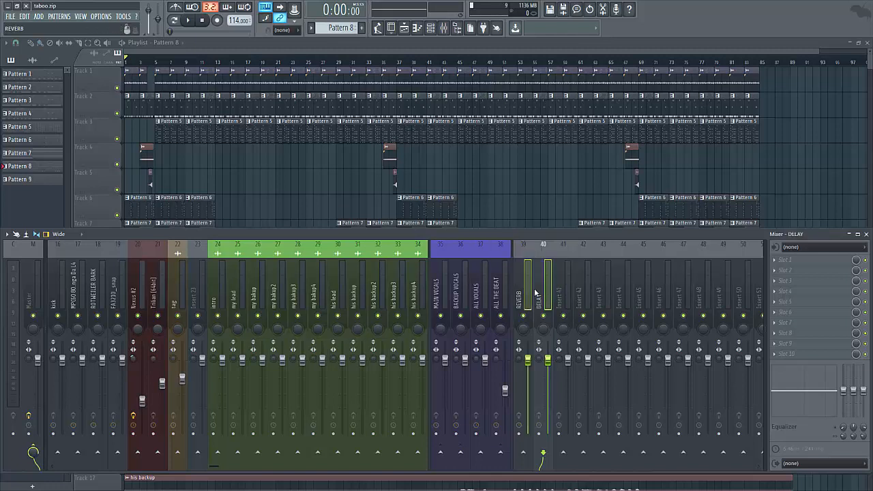
right_click(526, 252)
left_click(557, 261)
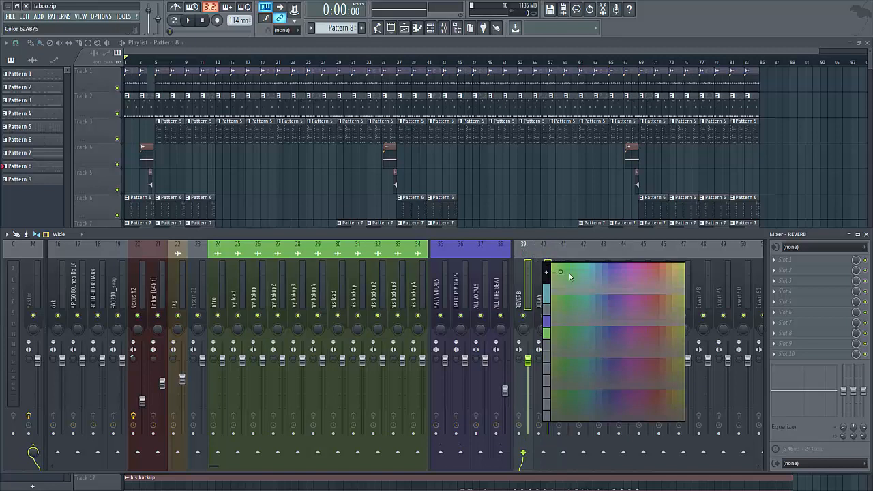
left_click(628, 266)
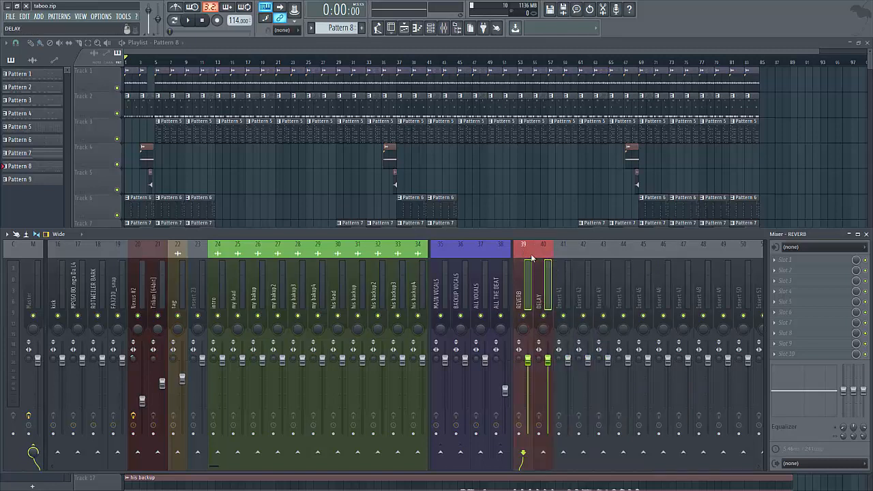
Step: Add a separator in the mixer just before Insert 41, after the DELAY track
left_click(546, 283)
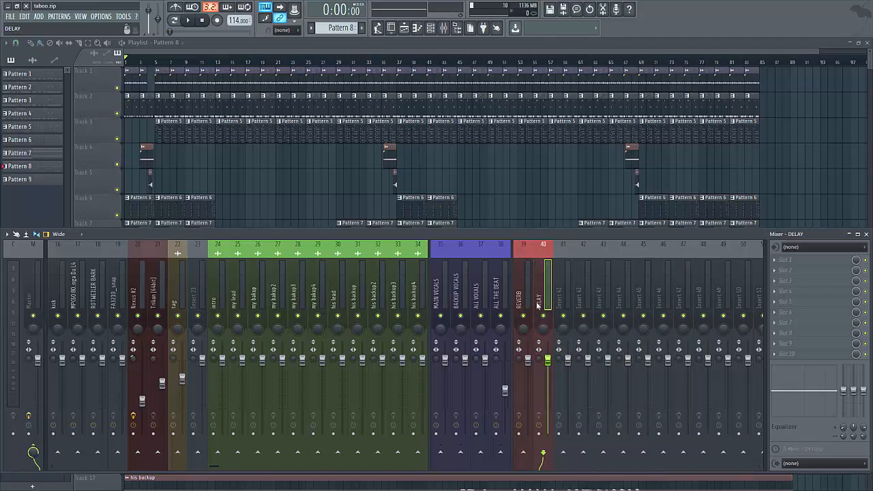
left_click(565, 253)
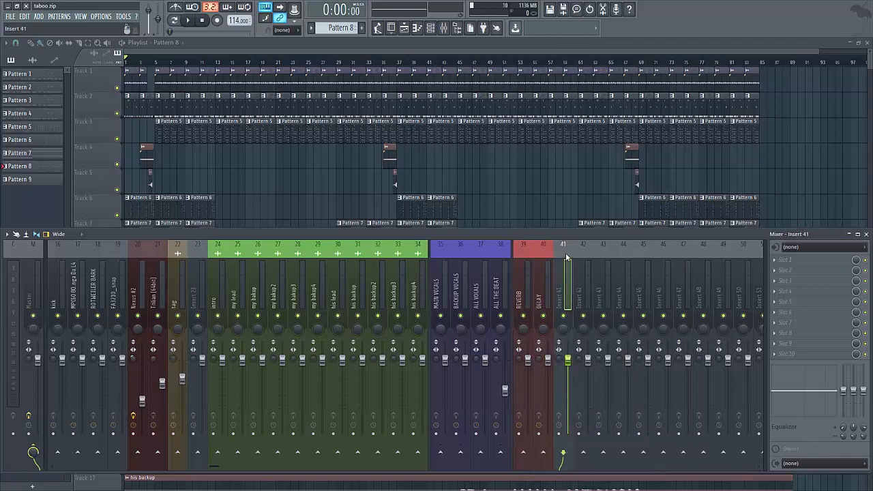
right_click(560, 274)
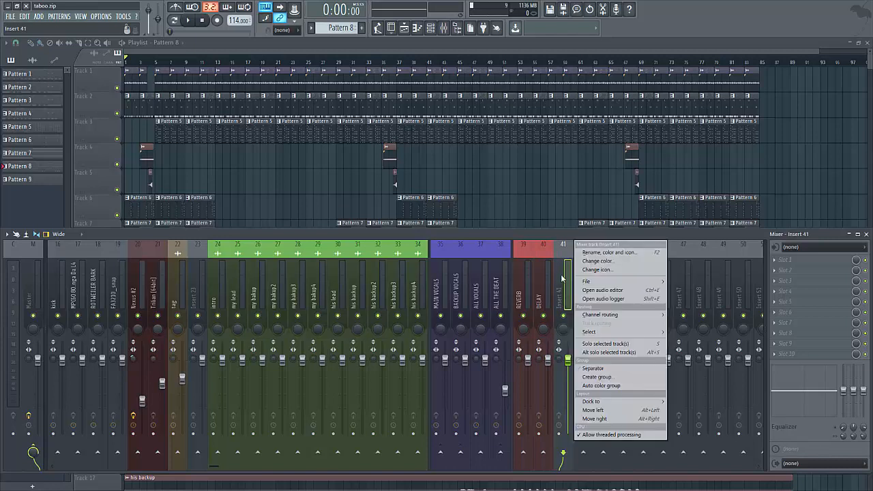
left_click(597, 369)
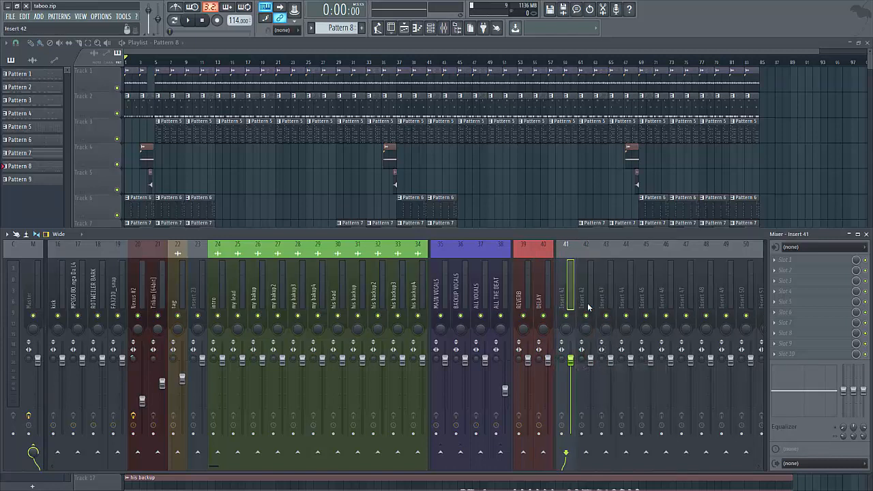
Step: Save the project as the zipped loop file taboo on the Desktop, replacing the existing file
left_click(10, 16)
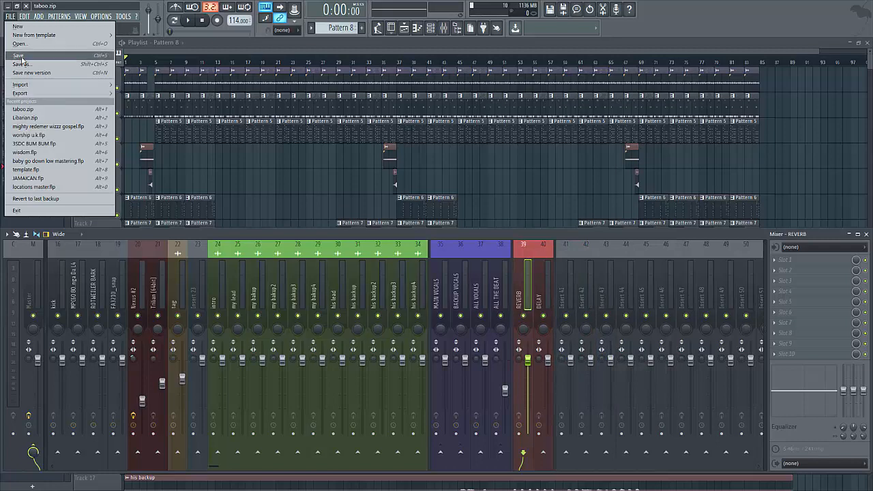
left_click(22, 57)
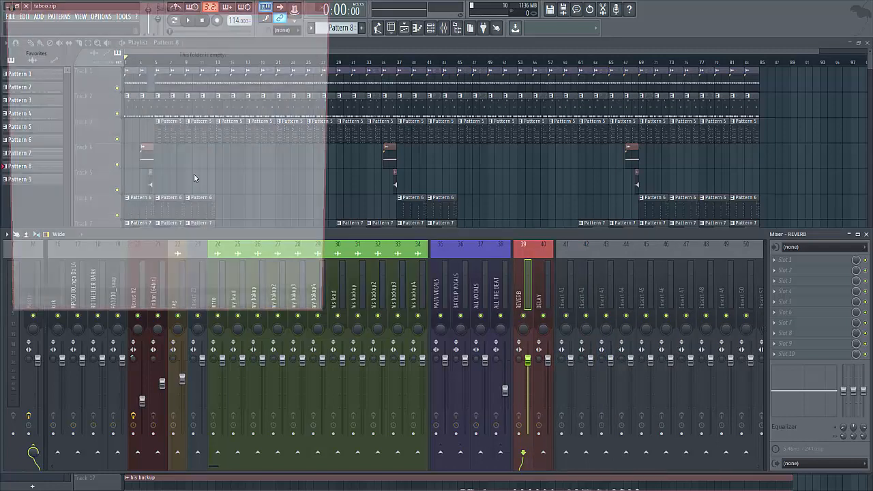
left_click(244, 315)
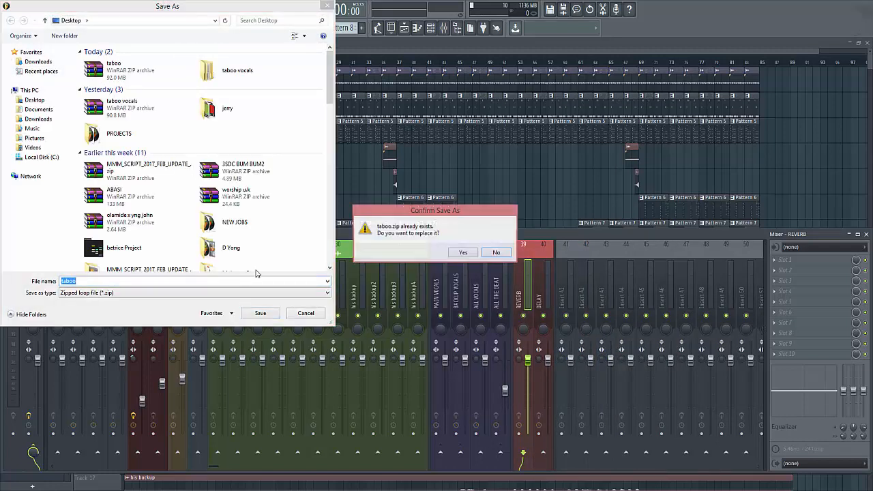
left_click(461, 254)
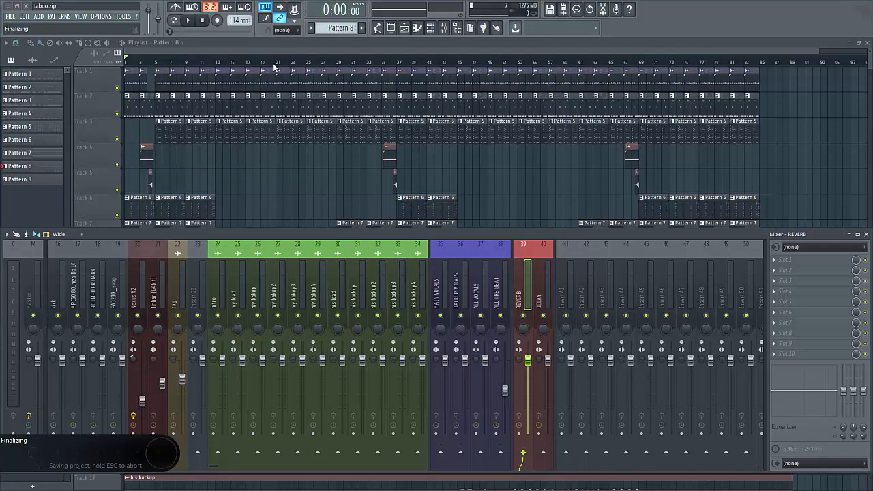
Step: Switch from the mixer to the playlist, open the my lead audio clip for pitch correction in Newtone and maximize the editor
left_click(406, 30)
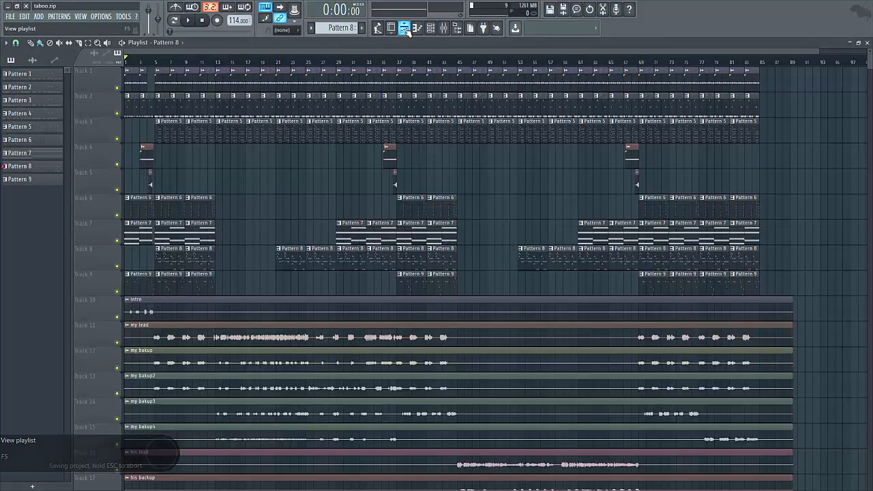
scroll(852, 309, "down", 2)
scroll(852, 309, "down", 2)
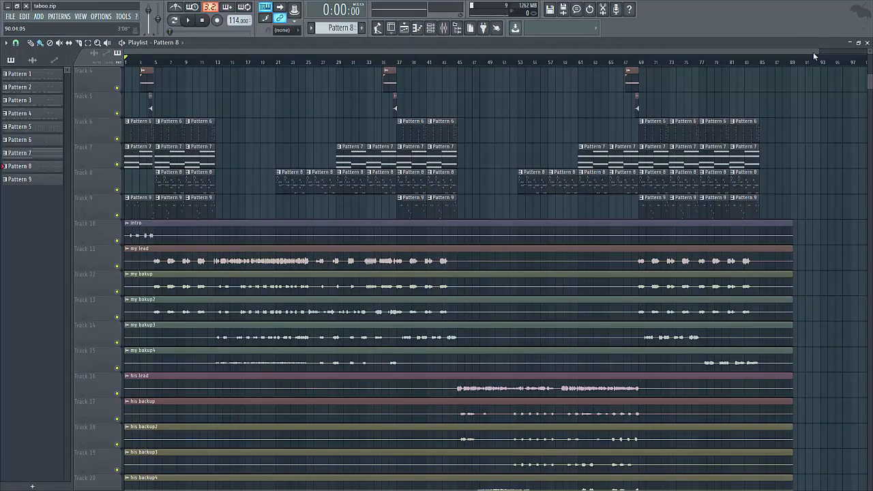
scroll(852, 238, "down", 3)
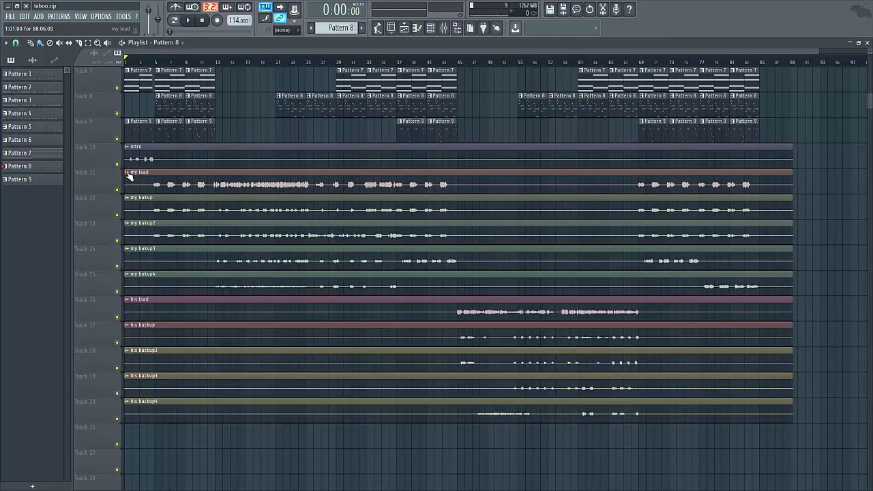
right_click(128, 175)
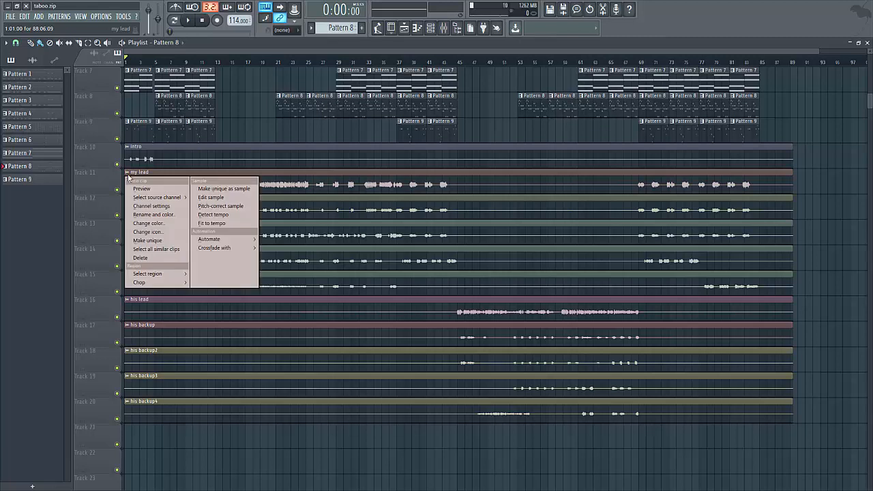
left_click(209, 206)
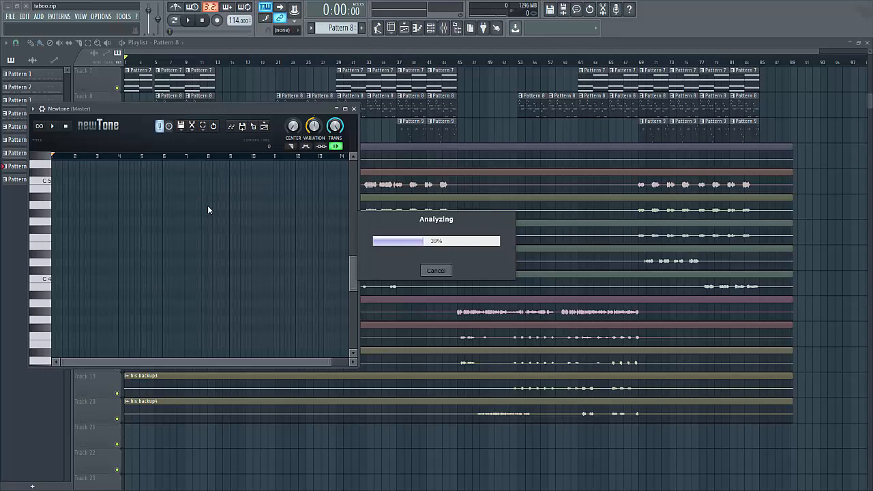
left_click(345, 109)
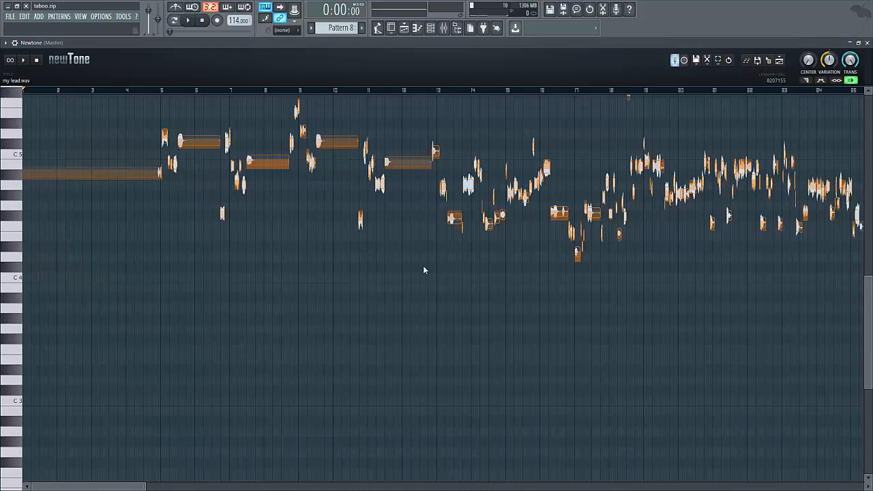
Step: Examine the detected pitch notes of the my lead vocal around bars 7 to 13 in Newtone
scroll(423, 270, "up", 3)
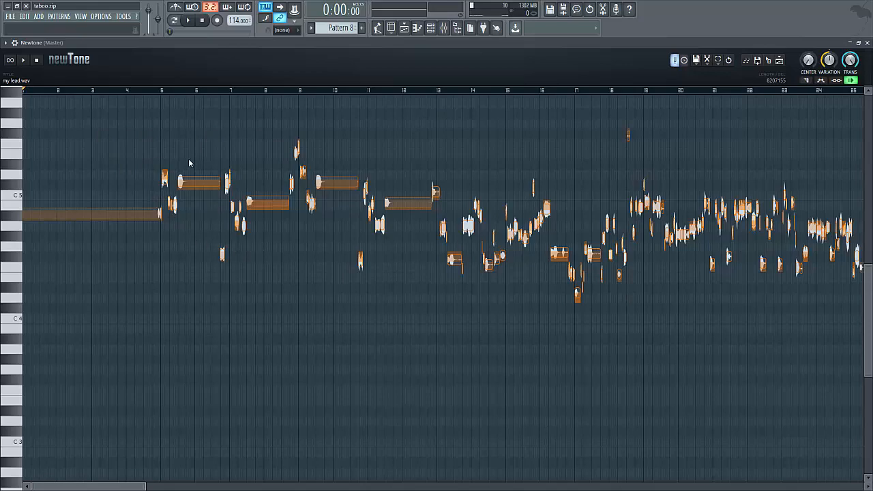
scroll(297, 243, "up", 6)
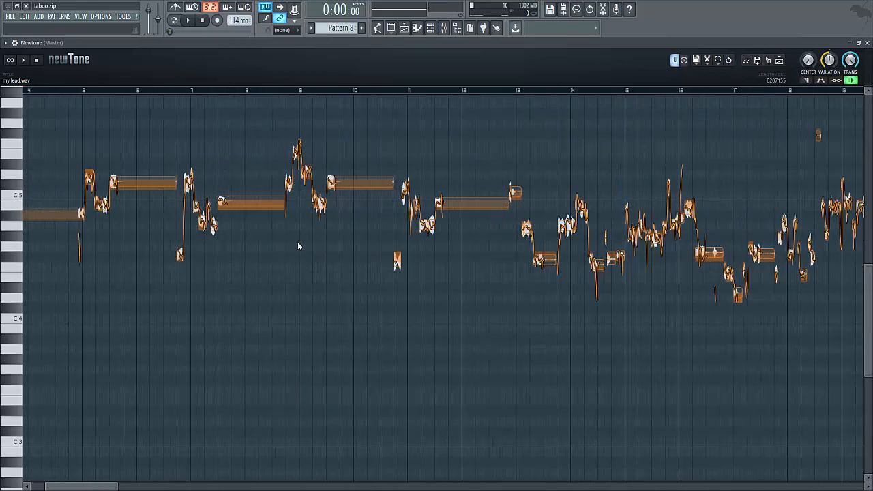
scroll(297, 239, "up", 5)
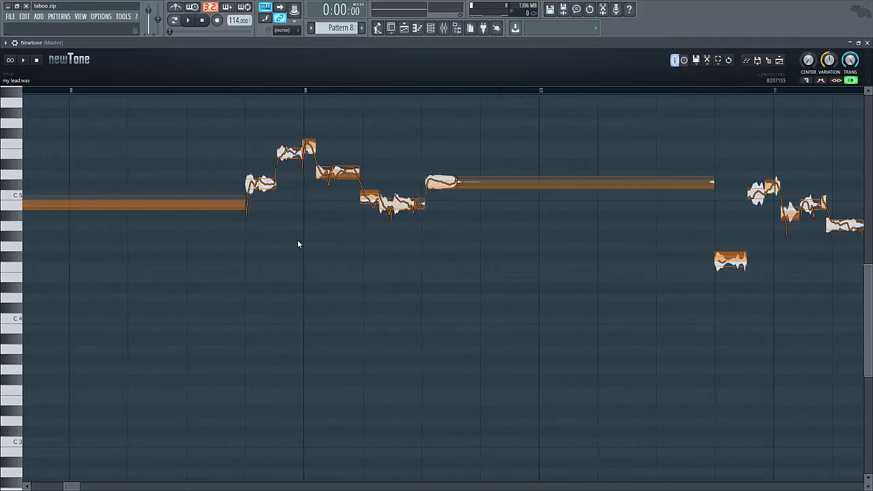
scroll(298, 243, "up", 5)
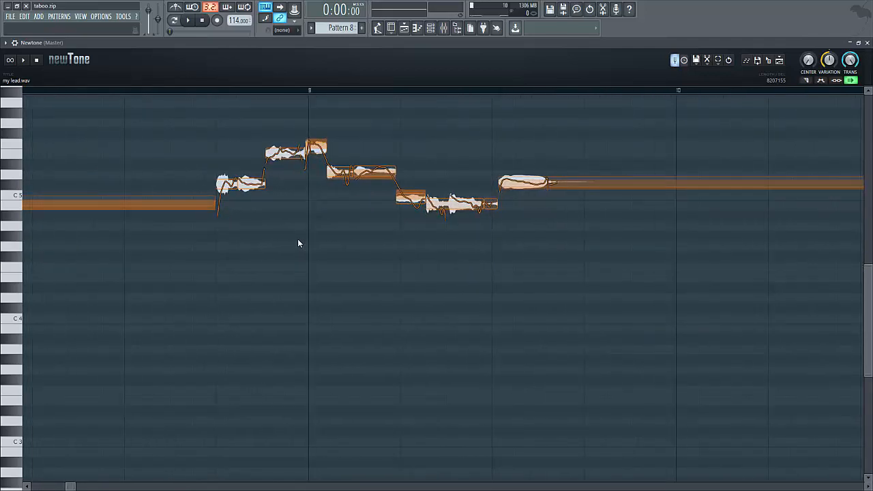
scroll(297, 239, "down", 5)
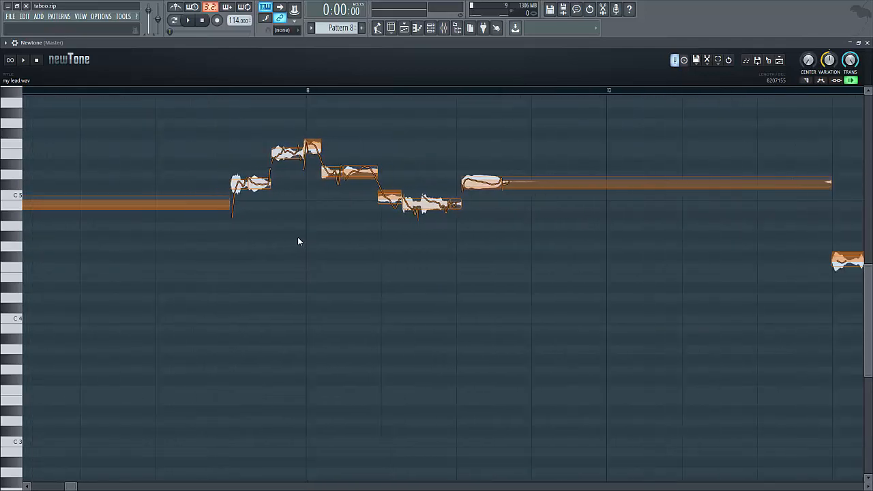
scroll(297, 240, "down", 2)
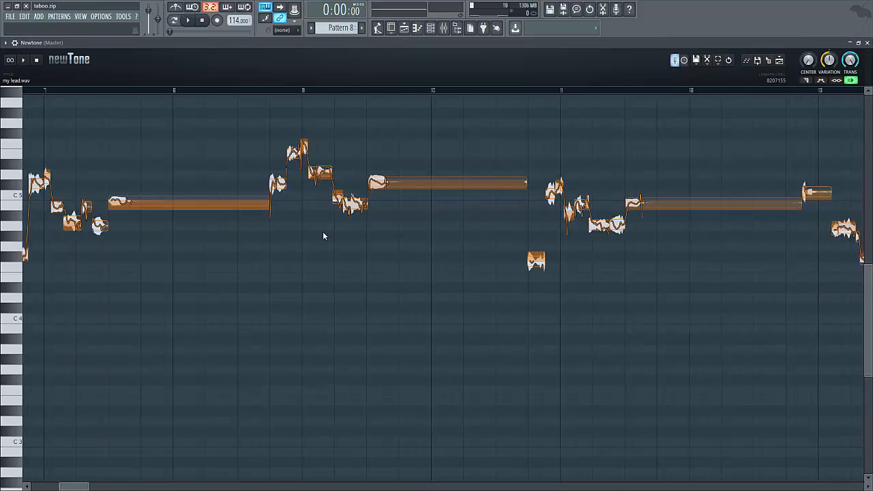
scroll(323, 233, "up", 1)
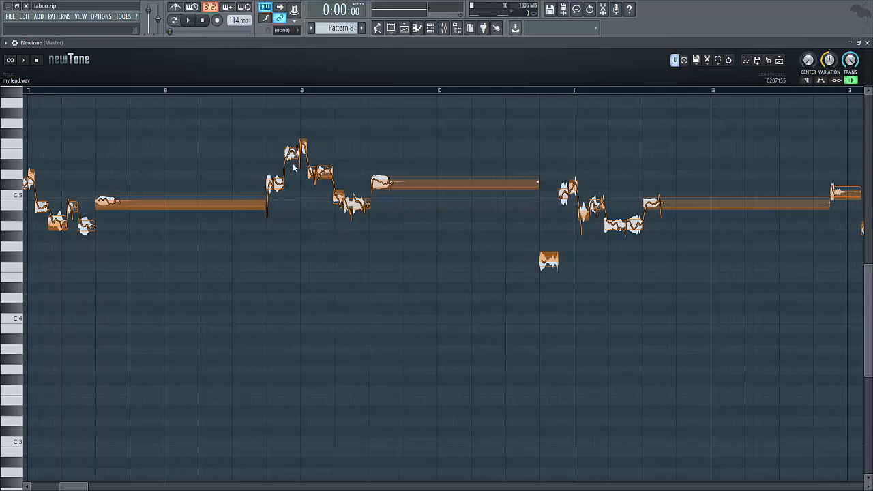
Step: Focus on the long note around bar 10 and bring up its volume, pitch and variation controls
double_click(413, 185)
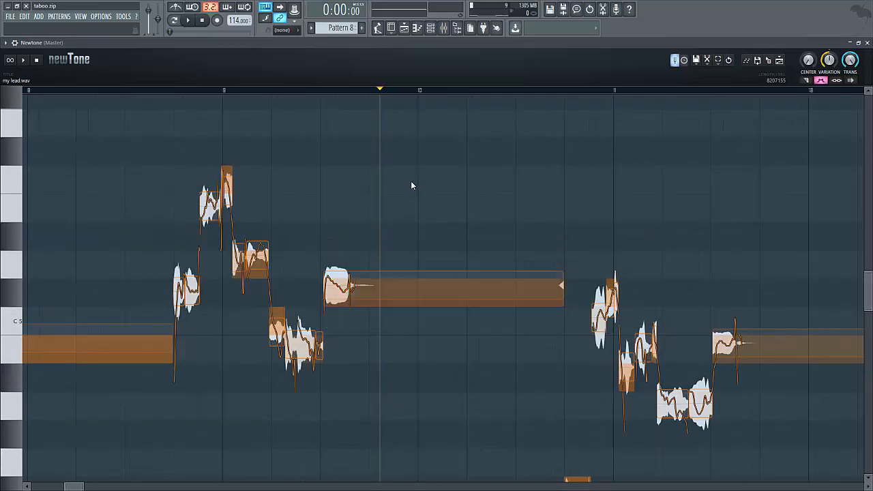
mouse_move(411, 278)
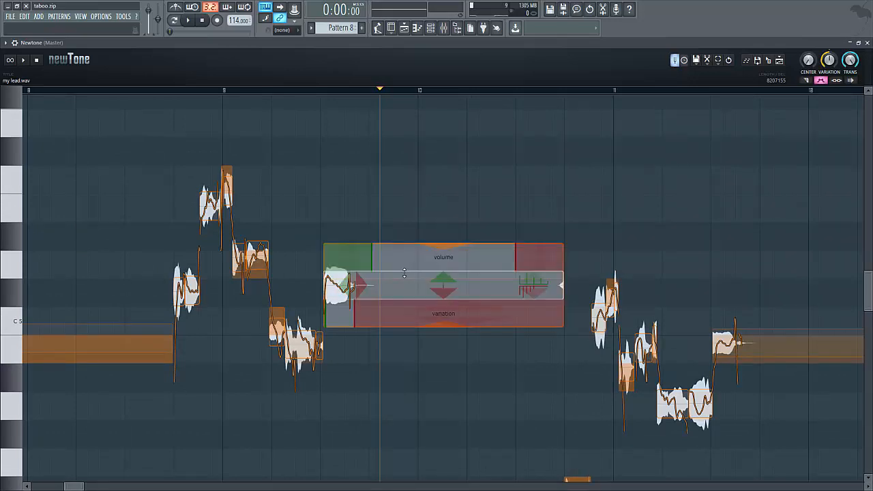
left_click(403, 274)
mouse_move(402, 268)
left_mouse_down()
mouse_move(402, 248)
mouse_move(402, 277)
left_mouse_up()
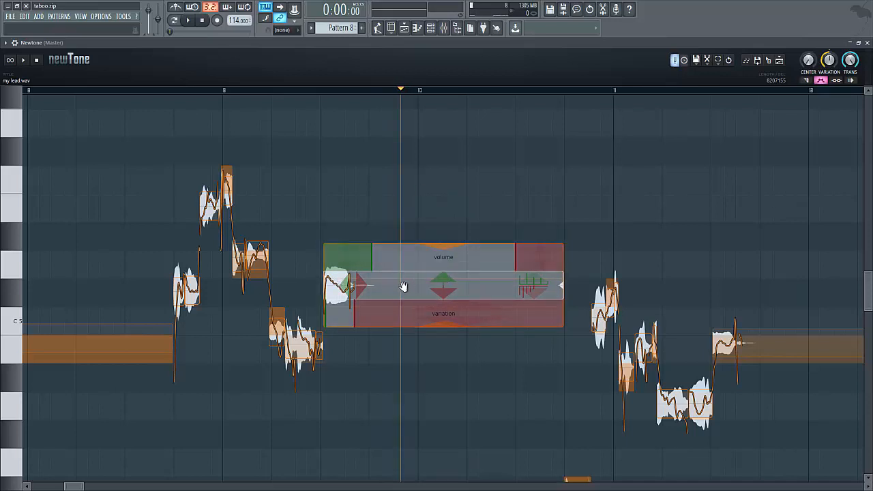
Step: Play back the my lead vocal from between bars 8 and 9 to hear the phrase leading into the long note
mouse_move(449, 279)
left_mouse_down()
mouse_move(444, 305)
mouse_move(441, 279)
left_mouse_up()
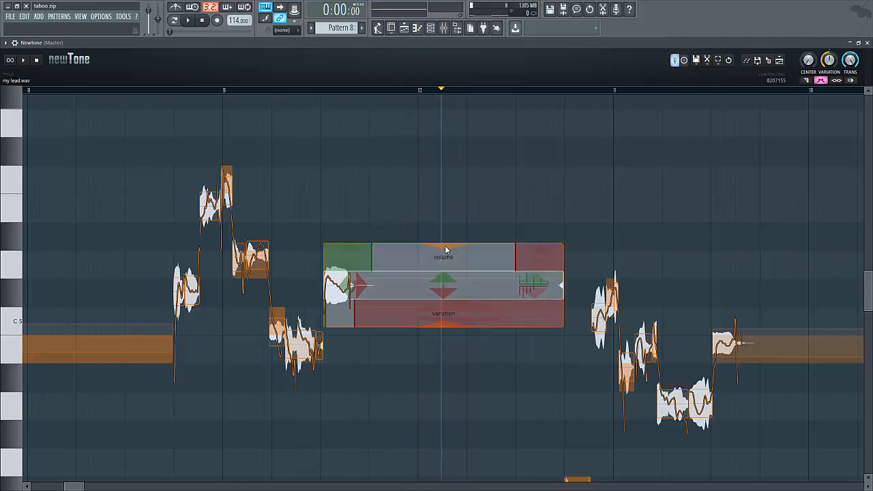
mouse_move(444, 244)
left_mouse_down()
mouse_move(444, 213)
mouse_move(444, 252)
left_mouse_up()
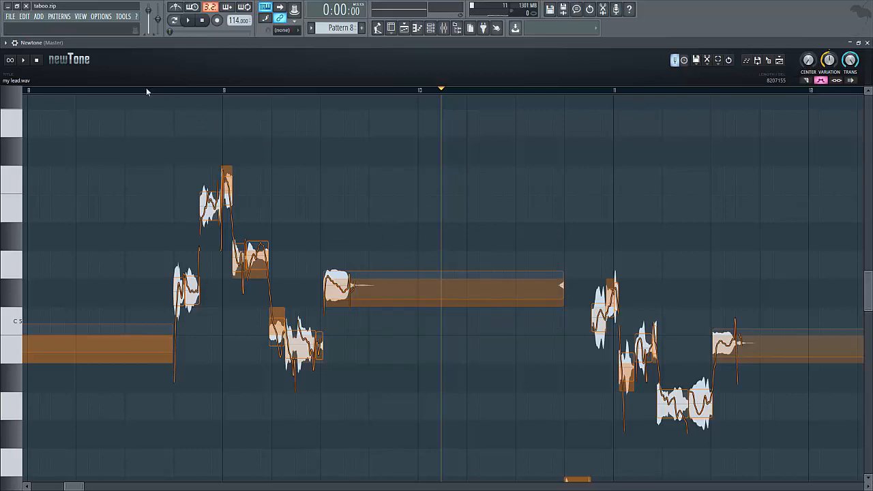
left_click(87, 90)
key("space")
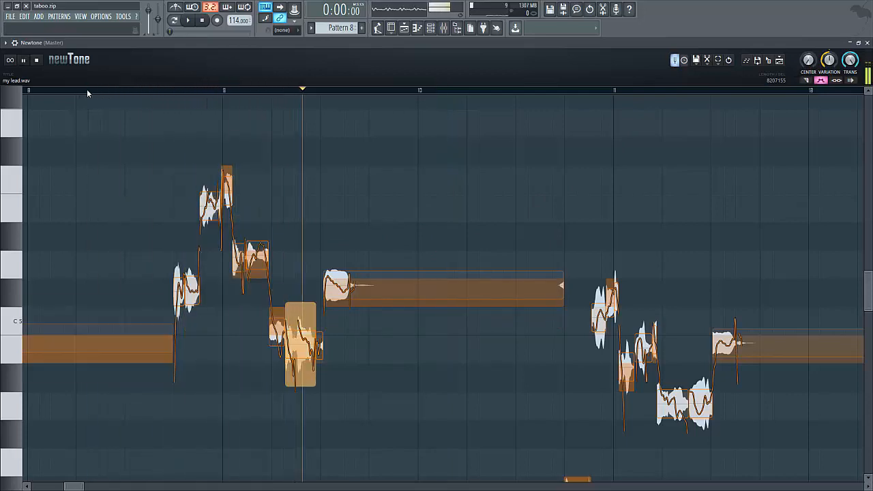
left_click(87, 89)
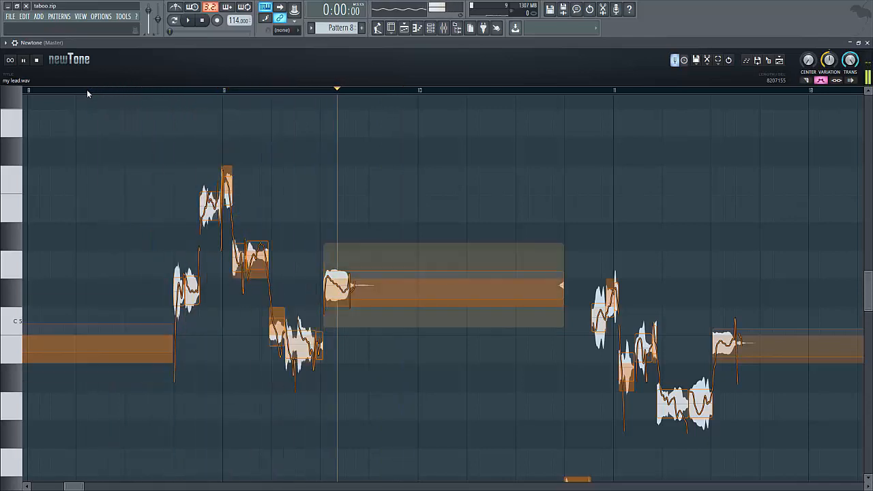
key("space")
Step: Raise the Center correction to maximum so the vocal notes snap to exact pitches, and audition the phrase around bar 9
mouse_move(345, 288)
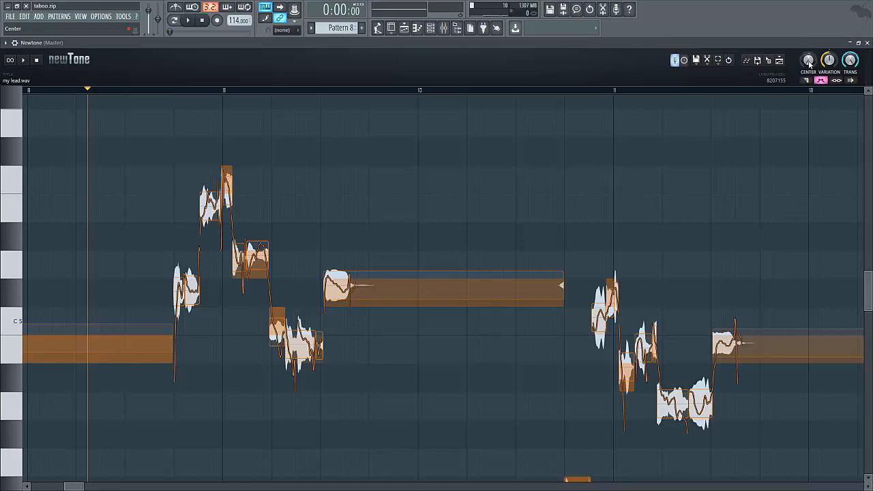
mouse_move(809, 64)
left_mouse_down()
mouse_move(809, 80)
mouse_move(808, 57)
left_mouse_up()
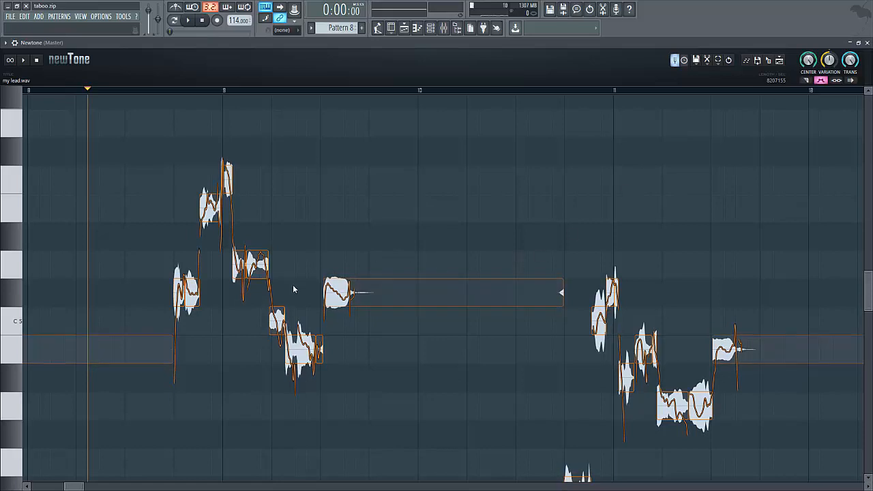
key("space")
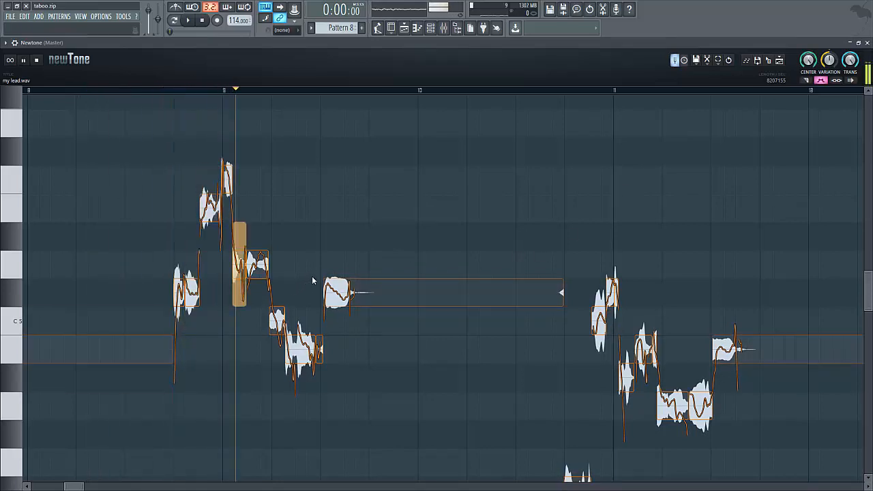
key("space")
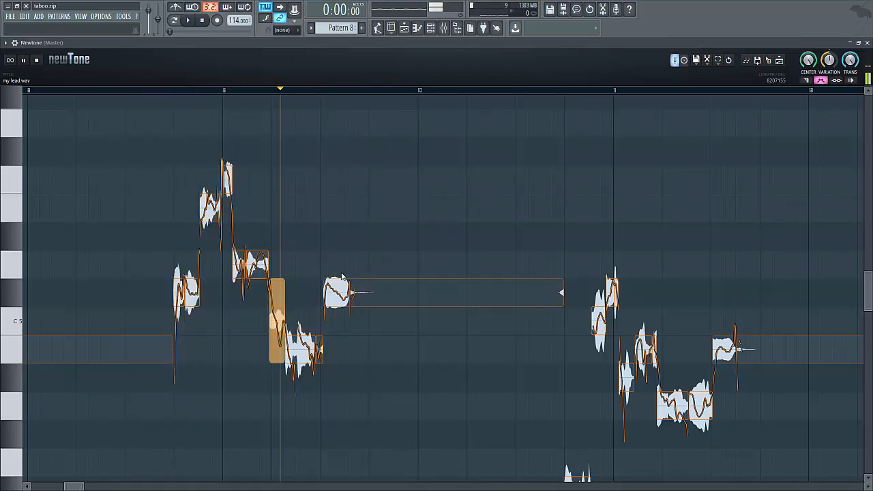
key("space")
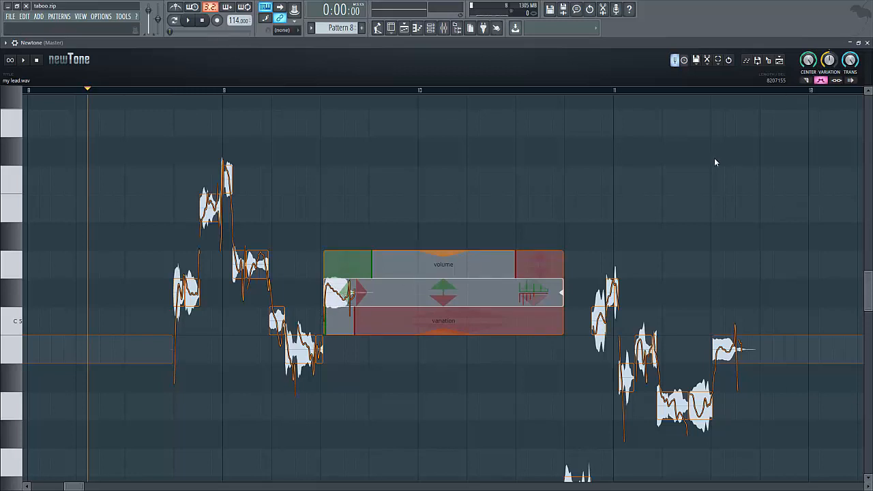
Step: Lower the pitch Variation to 10% to flatten the vocal's pitch curves and audition the phrase
scroll(373, 262, "up", 3)
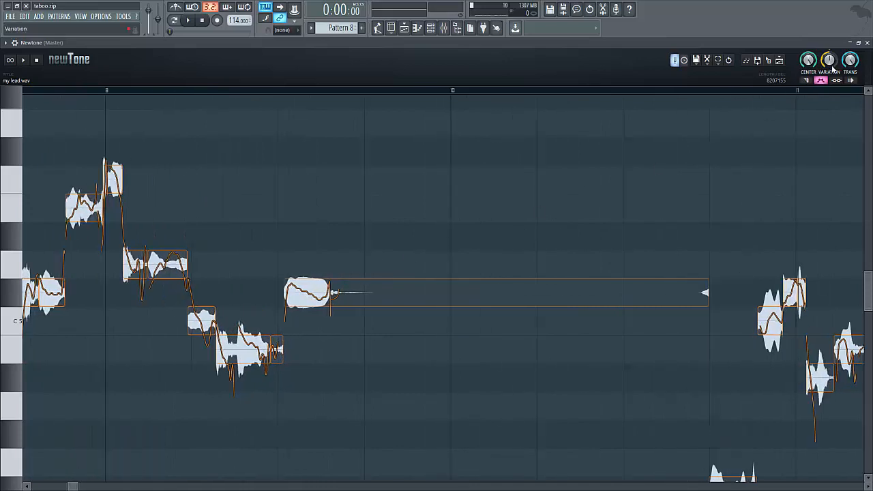
mouse_move(829, 61)
left_mouse_down()
mouse_move(829, 36)
mouse_move(829, 69)
left_mouse_up()
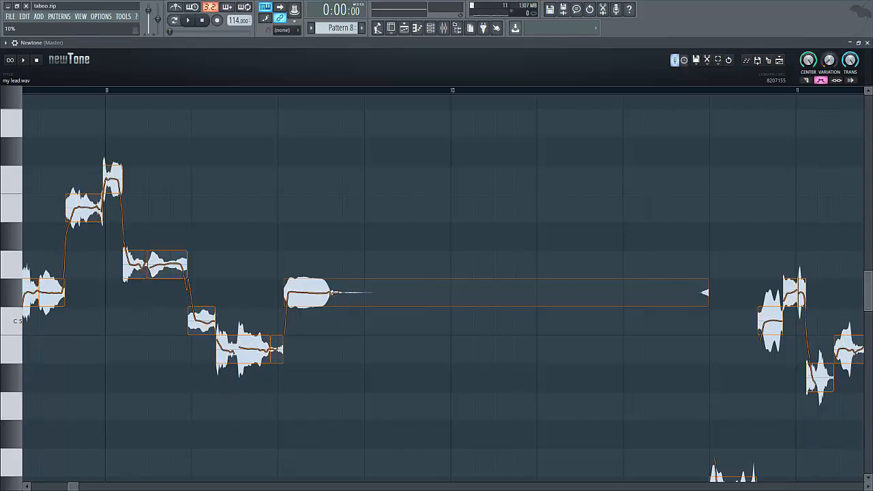
key("space")
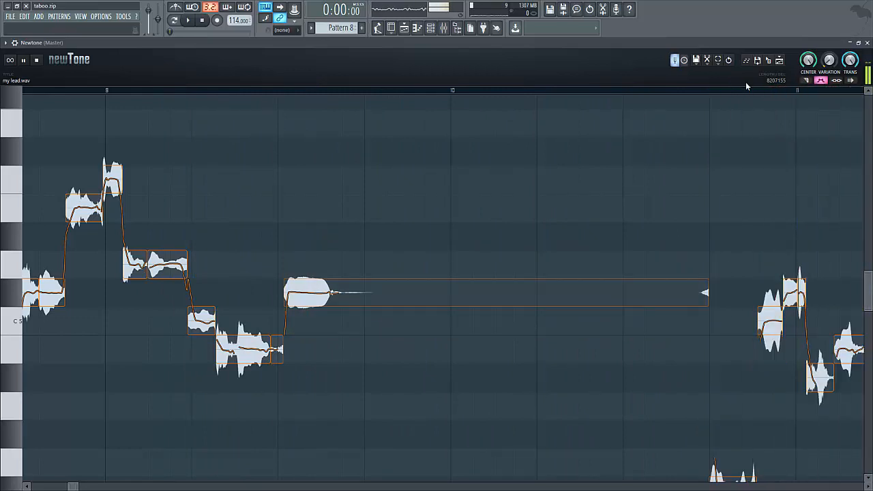
left_click(38, 61)
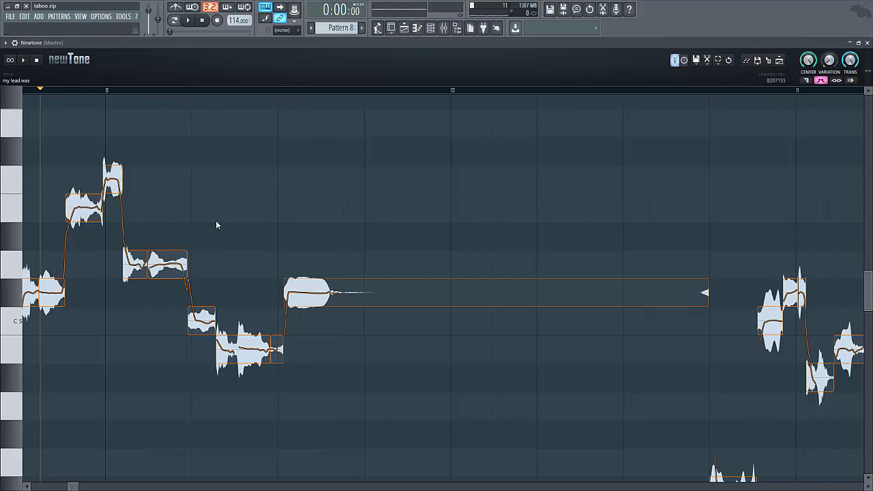
Step: Look over the corrected notes across the my lead vocal and close the Newtone editor
scroll(369, 260, "down", 5)
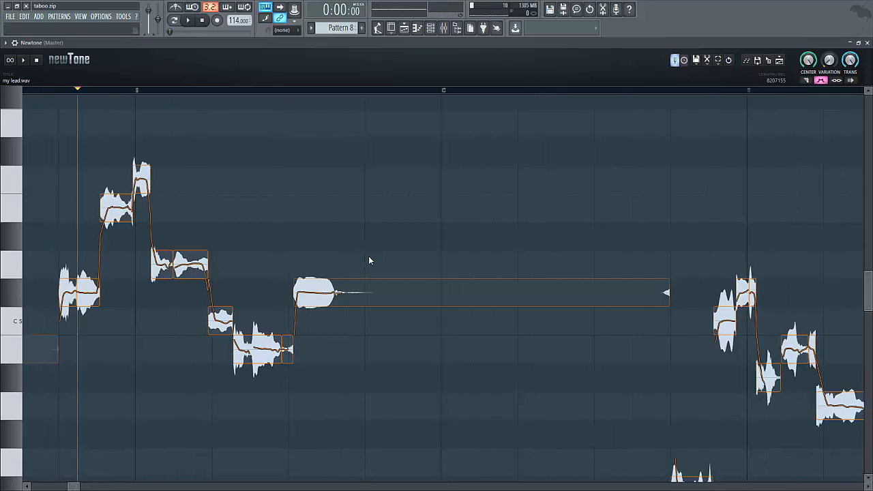
scroll(369, 260, "down", 4)
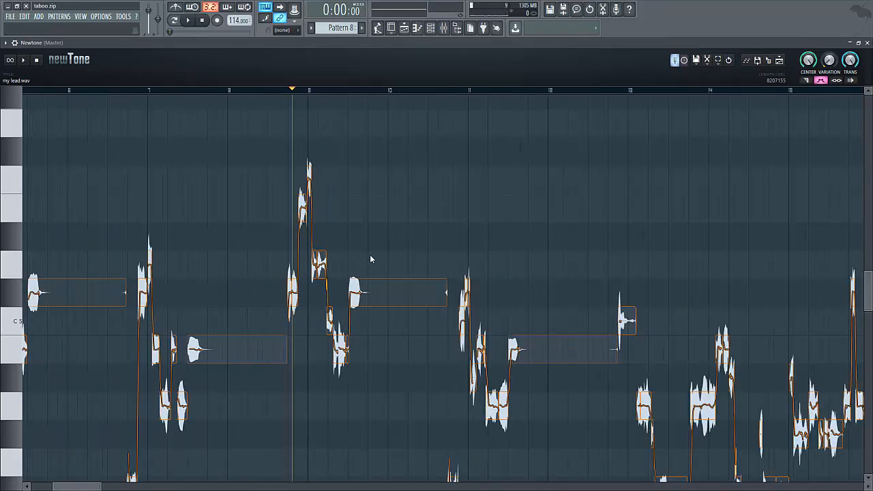
scroll(425, 238, "down", 1)
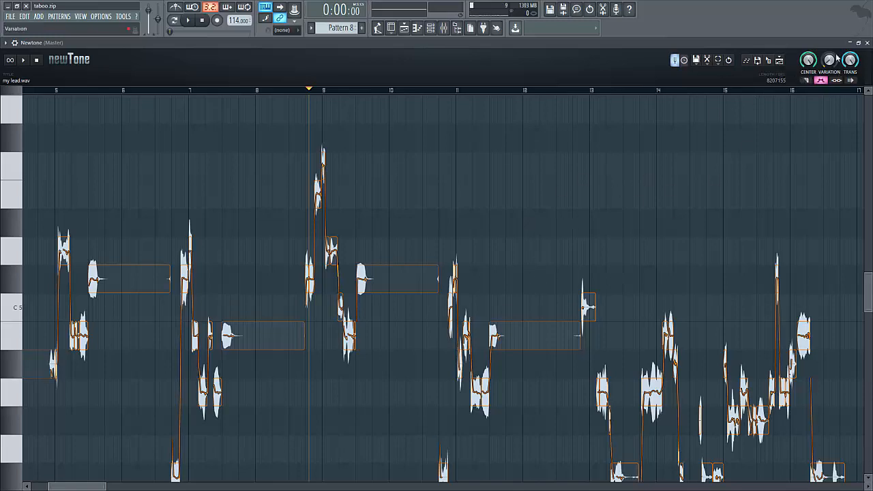
left_click(867, 42)
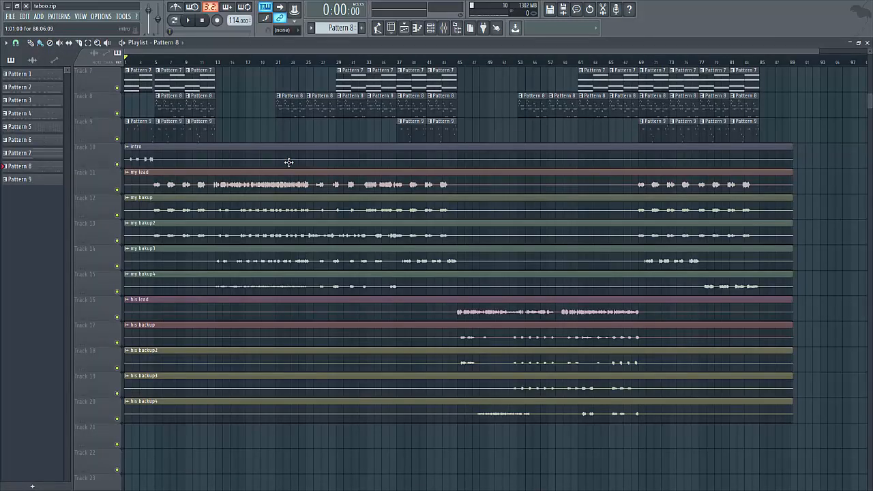
Step: Remove Newtone from the first effect slot of the mixer's Master track and check its Fruity Limiter
left_click(443, 27)
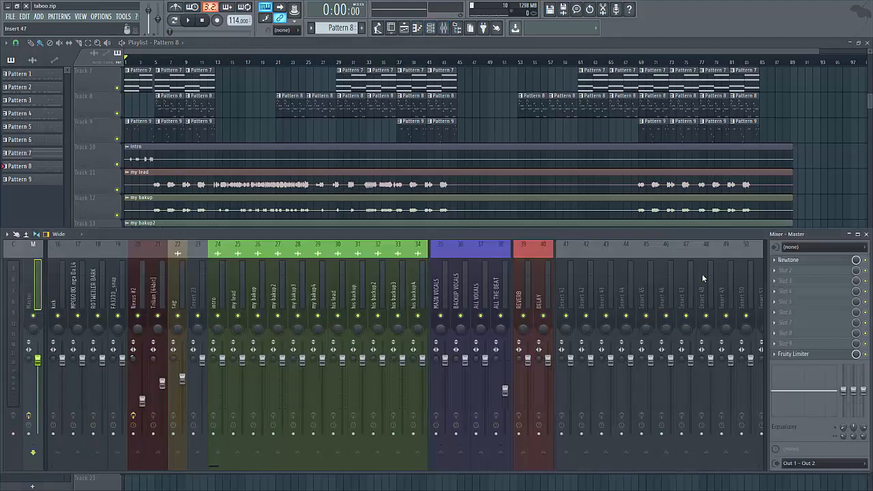
left_click(775, 259)
mouse_move(778, 272)
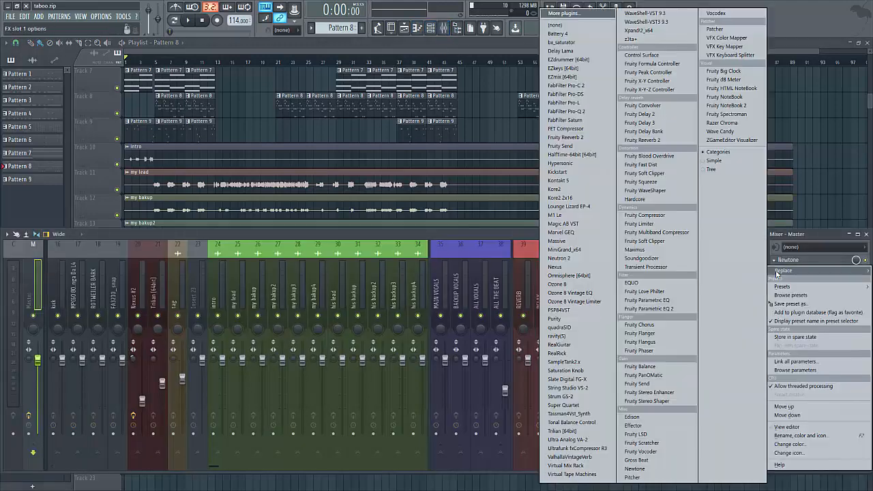
left_click(563, 25)
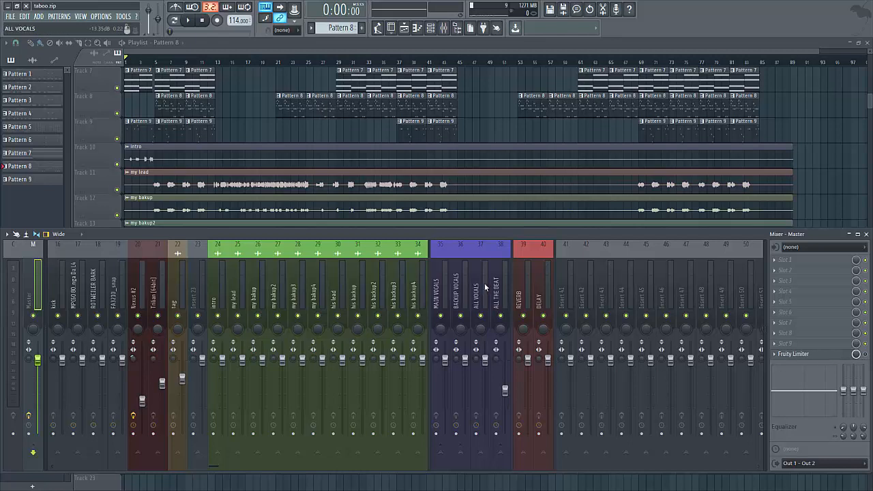
left_click(815, 354)
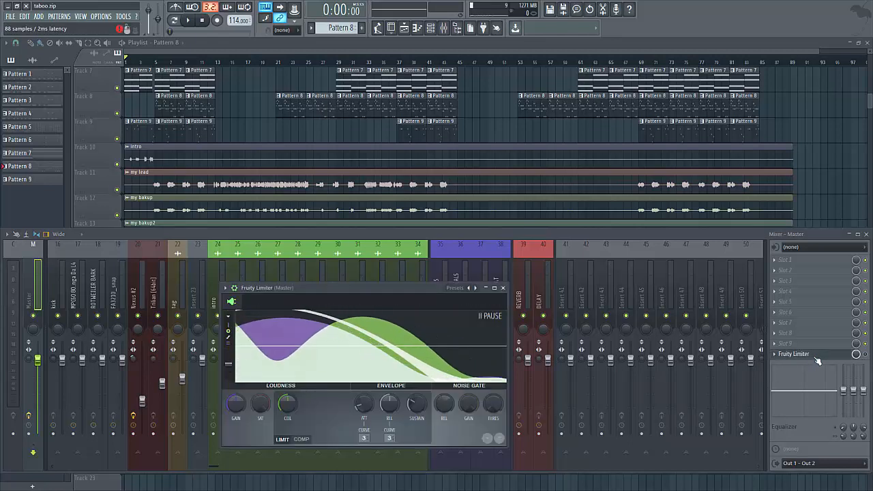
left_click(816, 357)
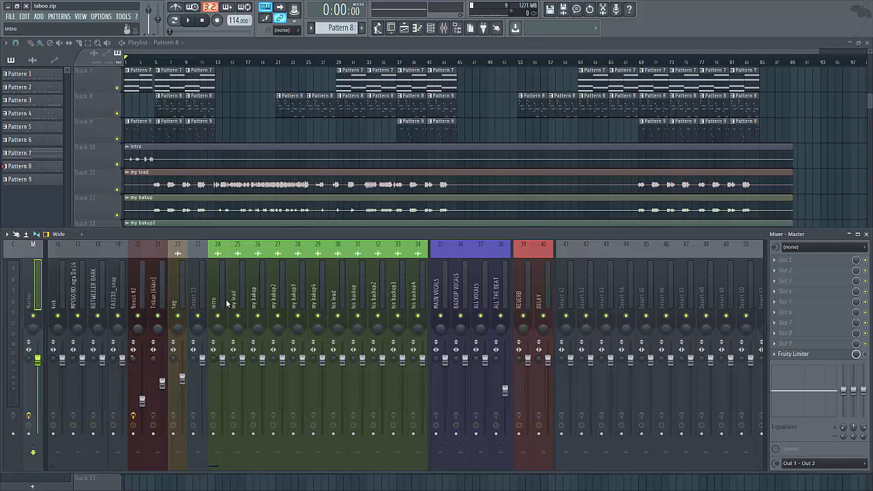
Step: Load ValhallaVintageVerb in the first effect slot of the REVERB bus, set its mode to Plate and close its window
left_click(518, 296)
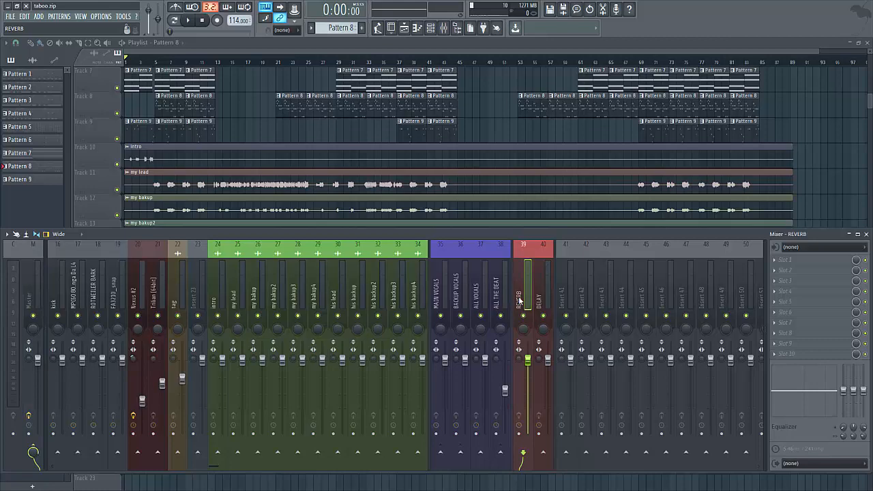
left_click(778, 263)
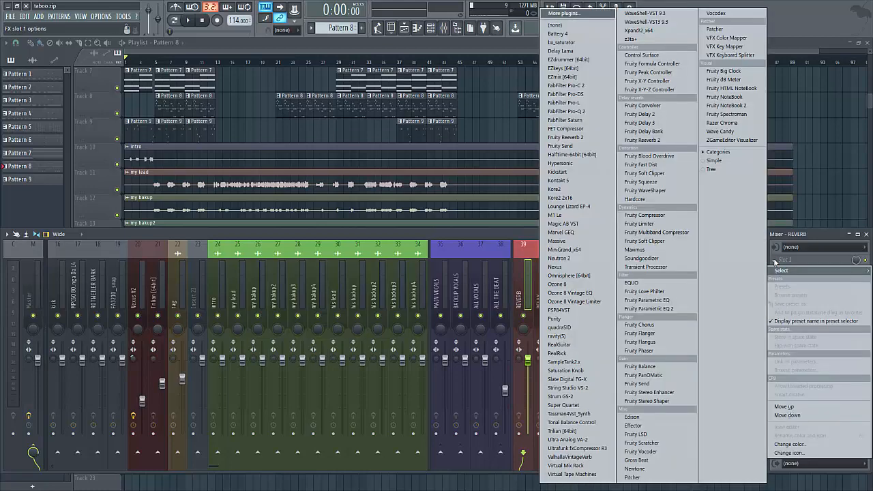
left_click(585, 458)
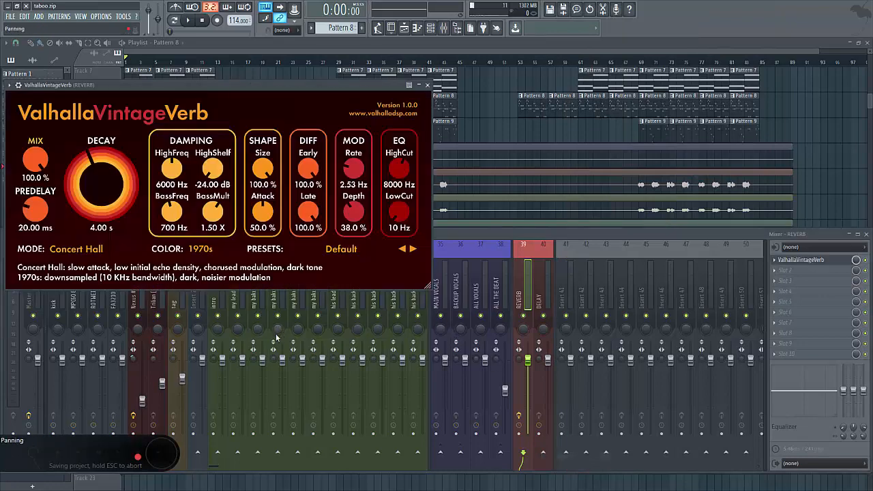
left_click(77, 251)
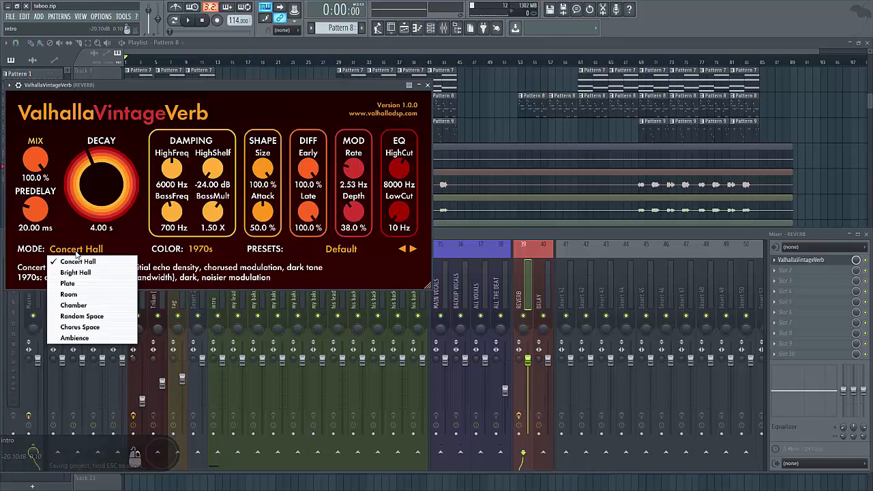
left_click(80, 285)
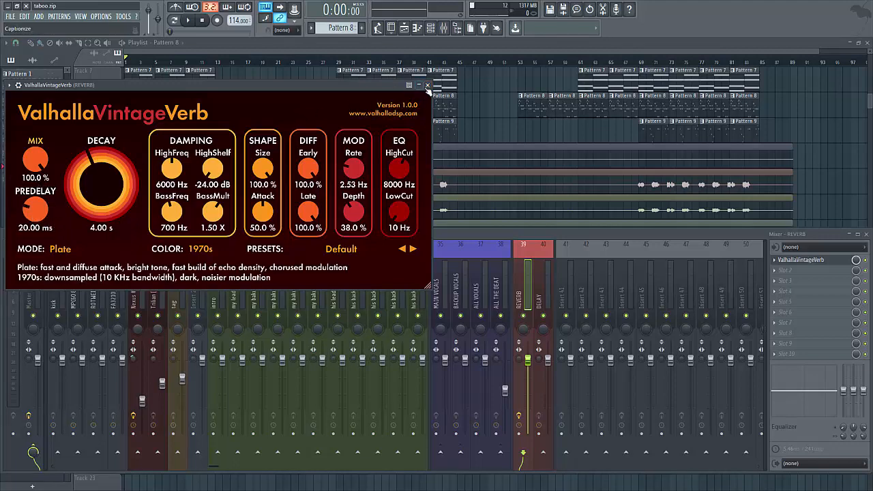
left_click(427, 85)
Step: Load Fruity Delay 3 in the first effect slot of the DELAY bus and close its window
left_click(543, 303)
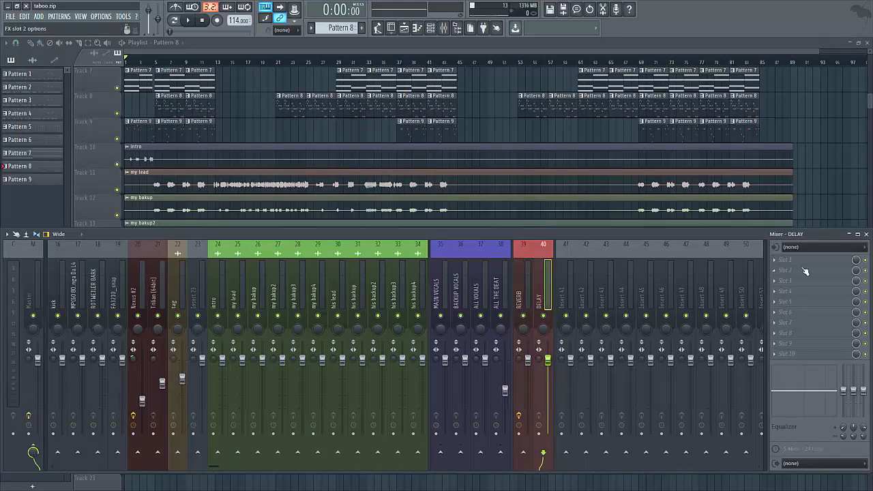
left_click(782, 262)
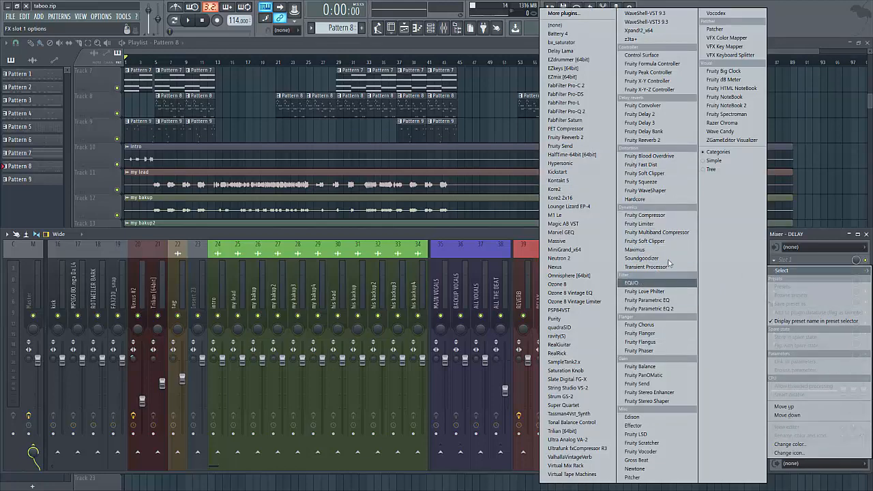
left_click(655, 123)
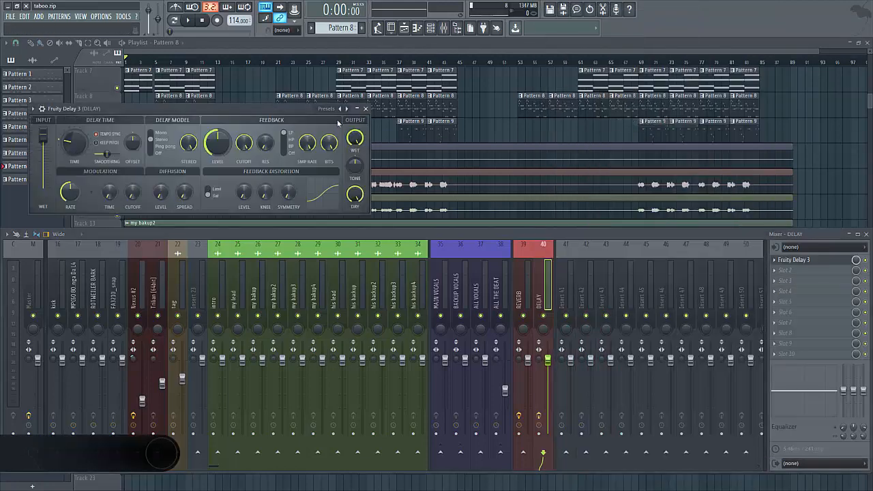
left_click(365, 109)
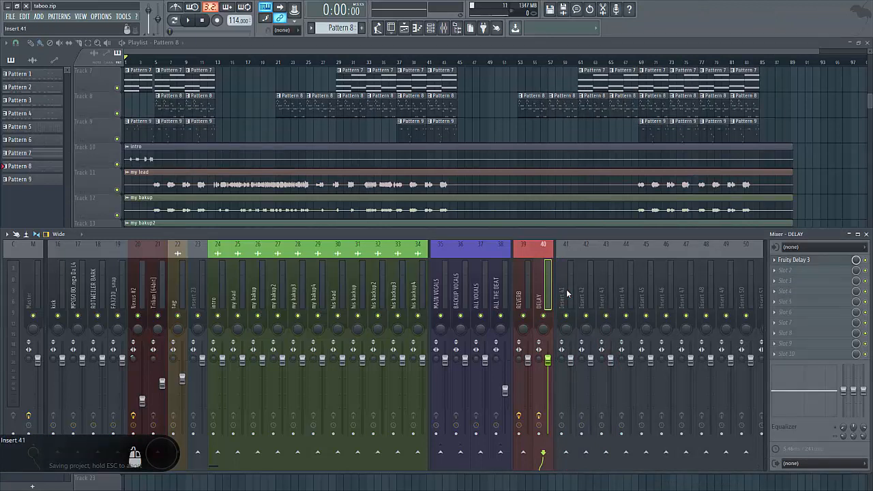
Step: Check the REVERB, MAIN VOCALS and BACKUP VOCALS buses in the mixer, leaving MAIN VOCALS selected
left_click(522, 293)
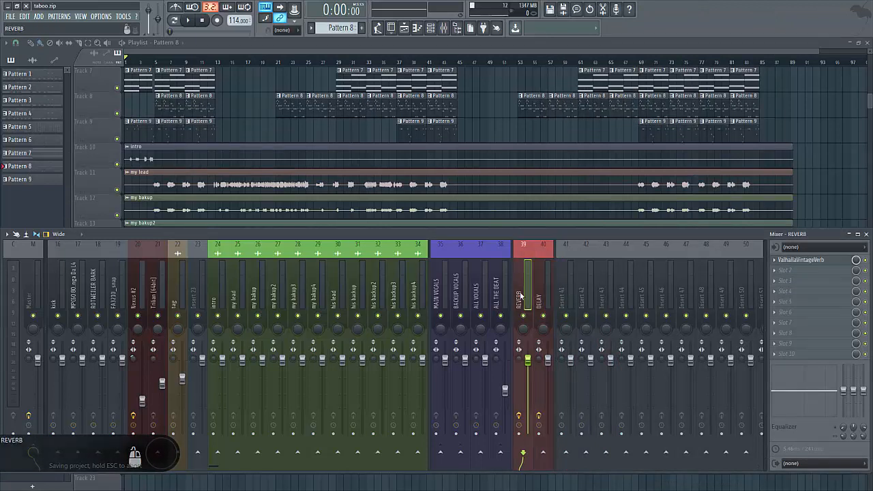
left_click(436, 295)
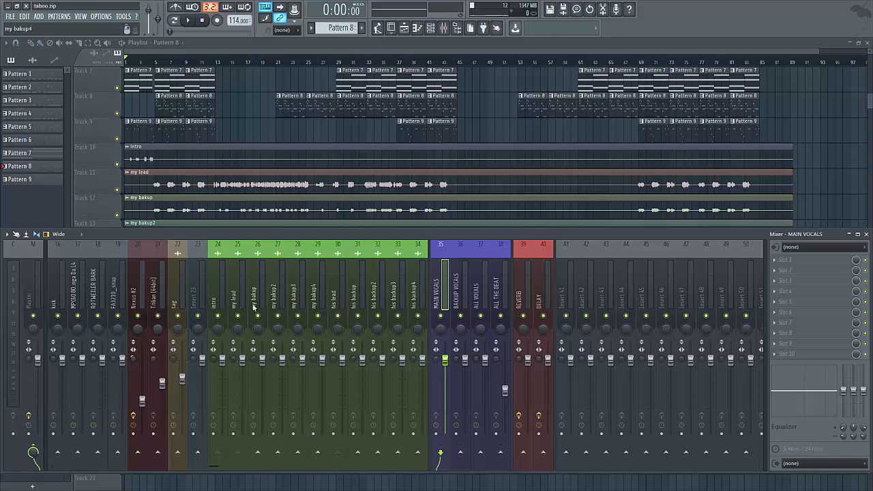
left_click(458, 302)
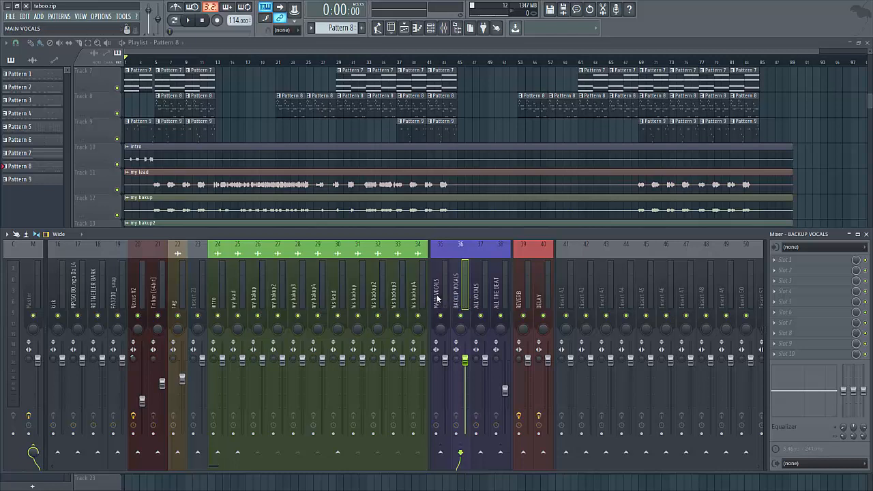
left_click(437, 298)
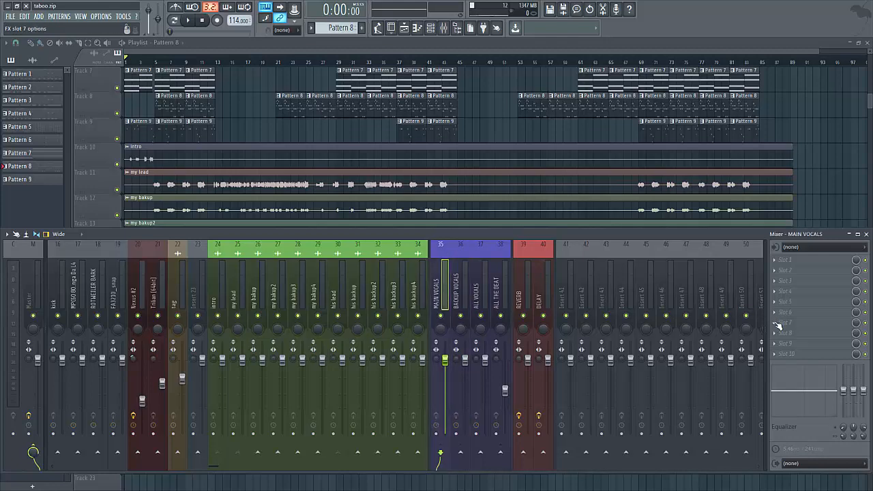
Step: Load Fruity Send in the seventh and eighth effect slots of the MAIN VOCALS bus and close both plugin windows
left_click(776, 323)
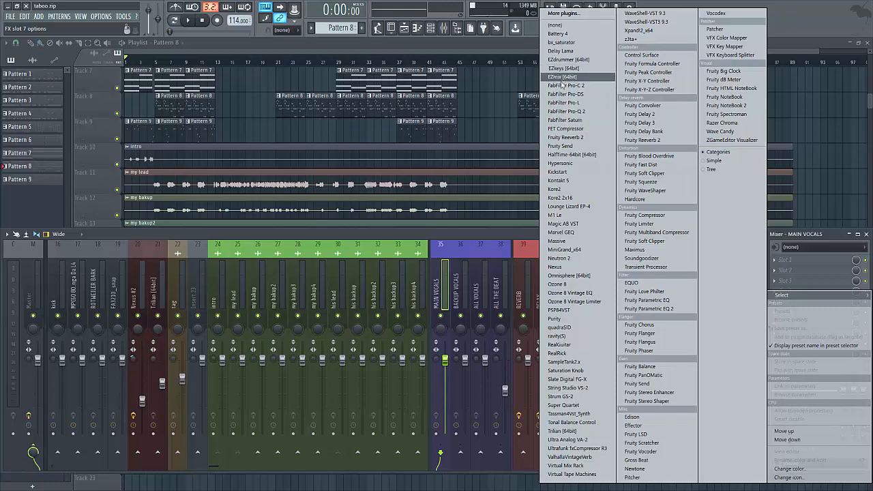
left_click(562, 146)
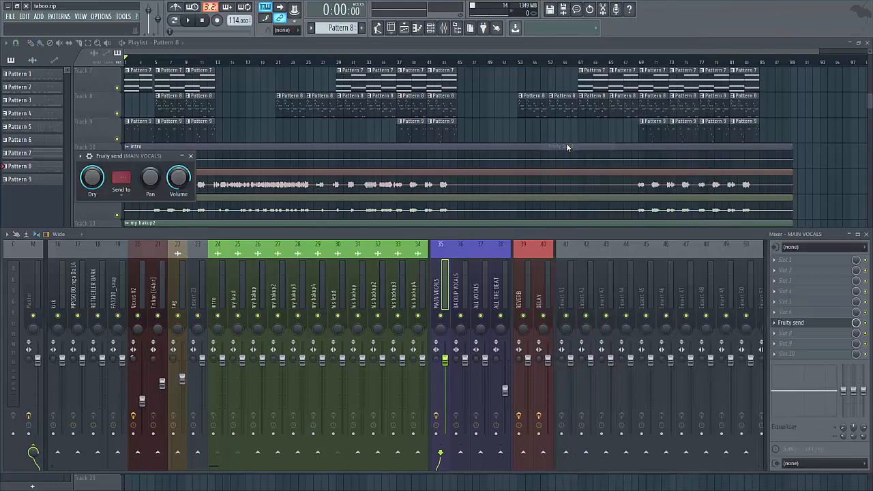
left_click(780, 333)
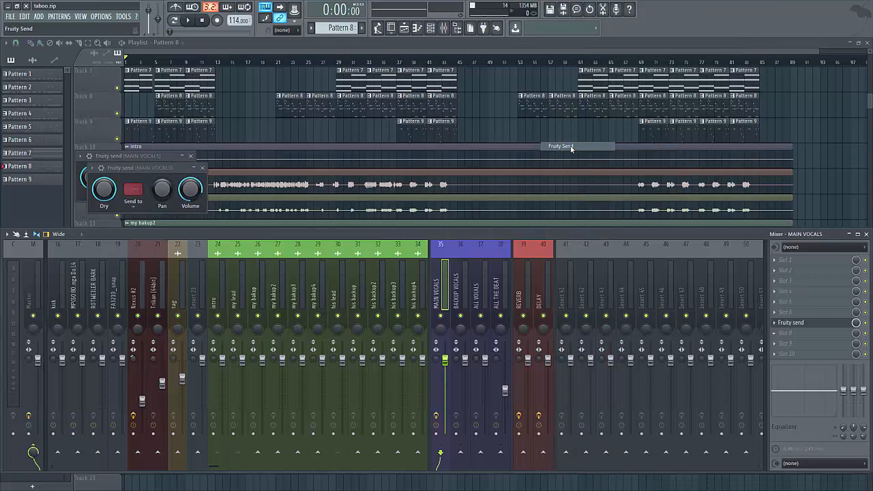
left_click(562, 146)
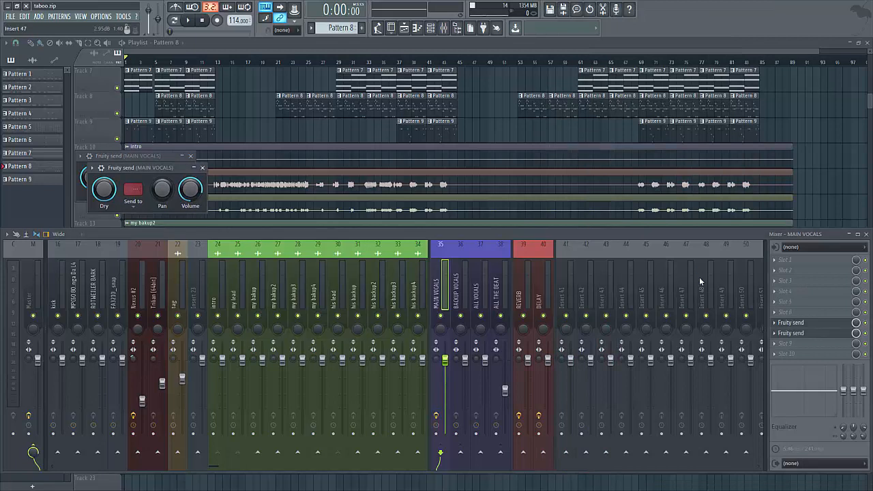
left_click(202, 167)
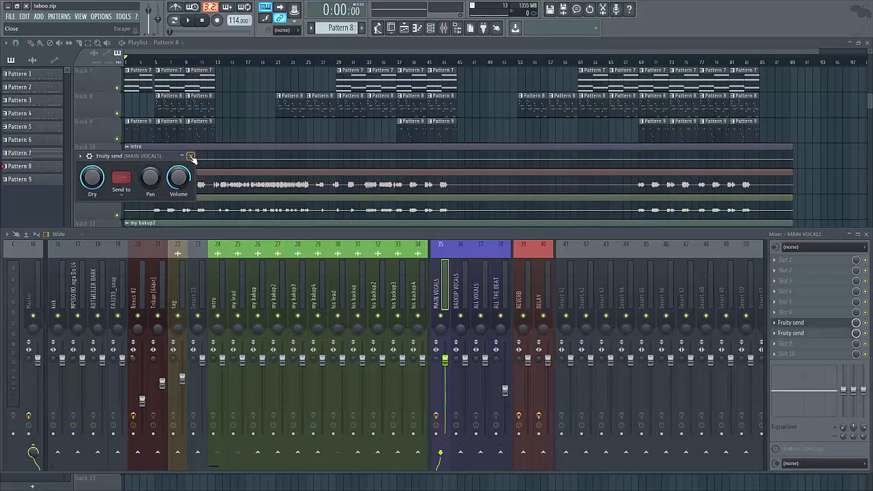
left_click(191, 156)
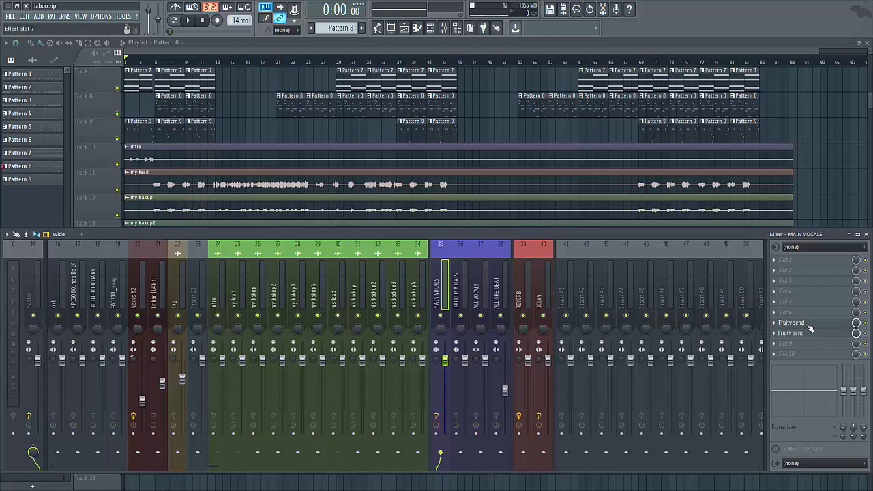
Step: Rename the Fruity Send in slot 7 of MAIN VOCALS to "Fruity send Reverb"
middle_click(809, 327)
left_click(835, 326)
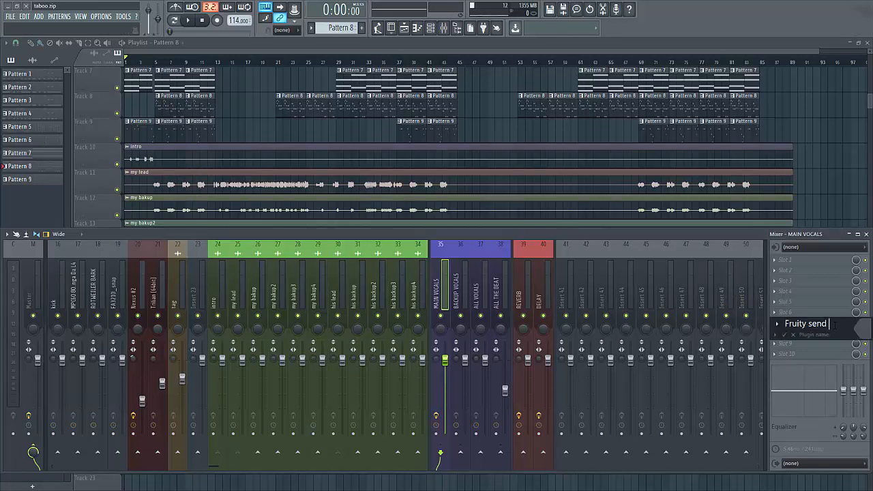
type("rE")
key("BackSpace")
key("BackSpace")
type("Reverb")
key("Return")
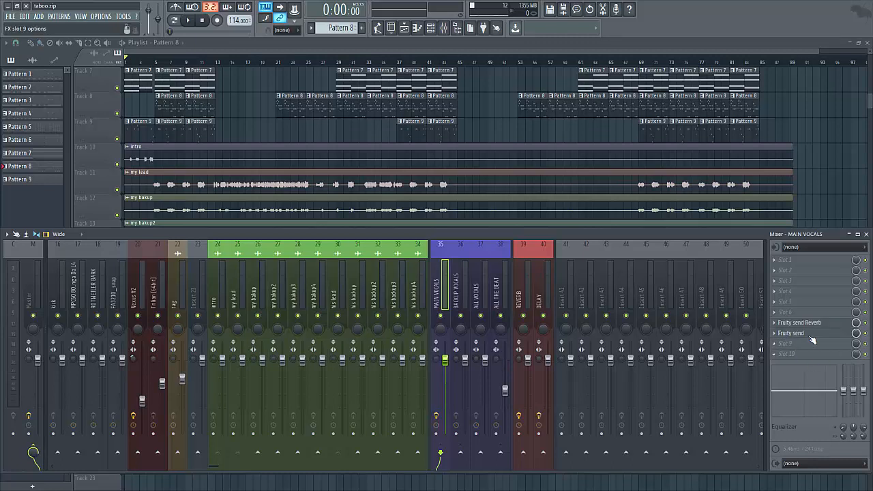
Step: Rename the Fruity Send in slot 8 of MAIN VOCALS to "Fruity send Delay"
key("F2")
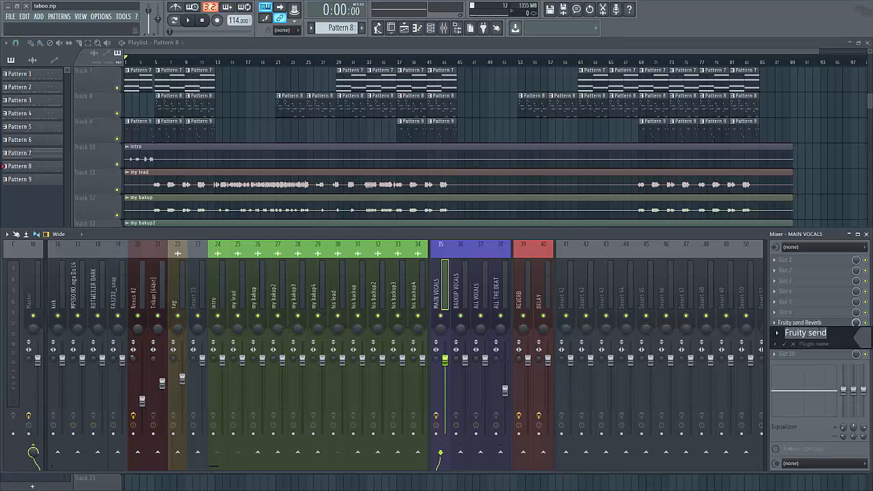
left_click(845, 333)
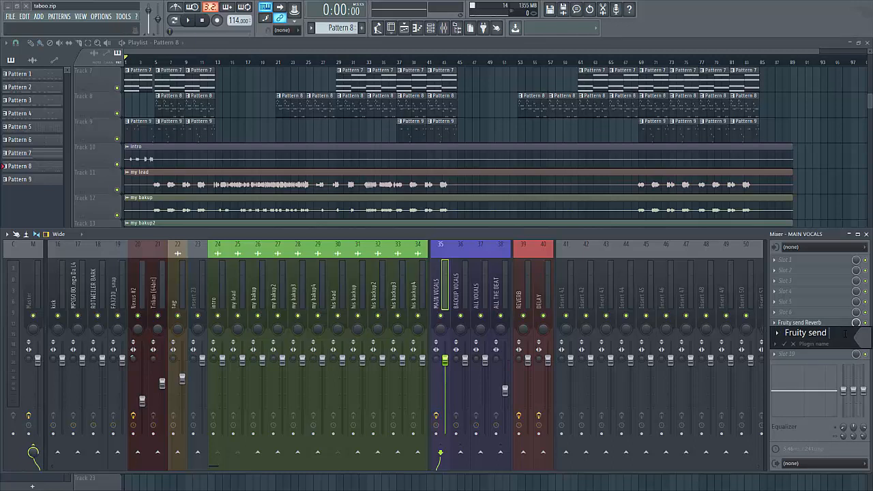
type("Delay")
key("Return")
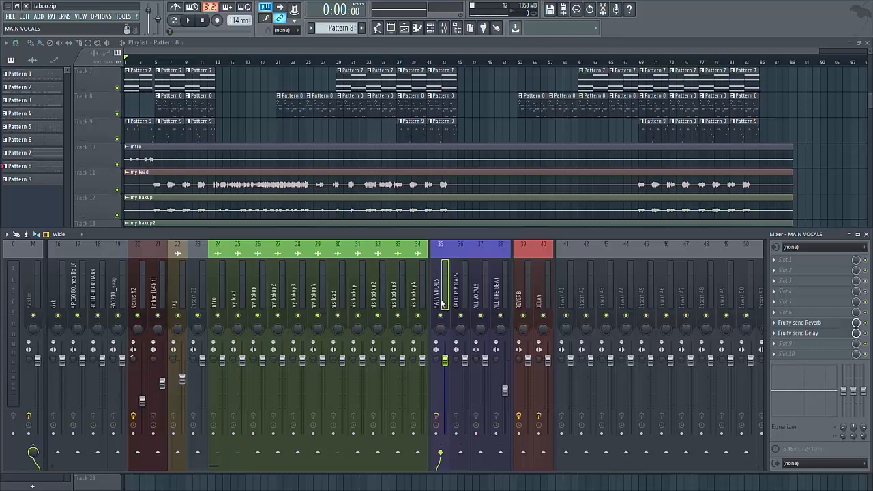
Step: Sidechain the MAIN VOCALS bus to the REVERB track
right_click(524, 455)
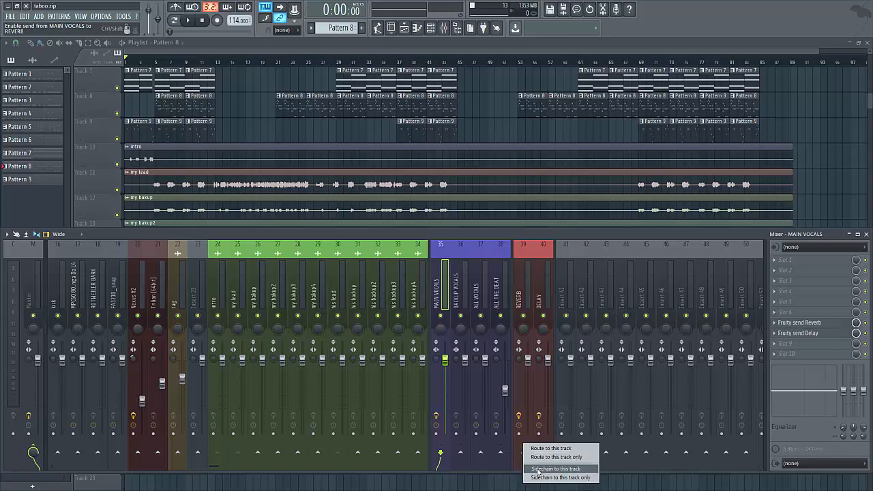
left_click(538, 469)
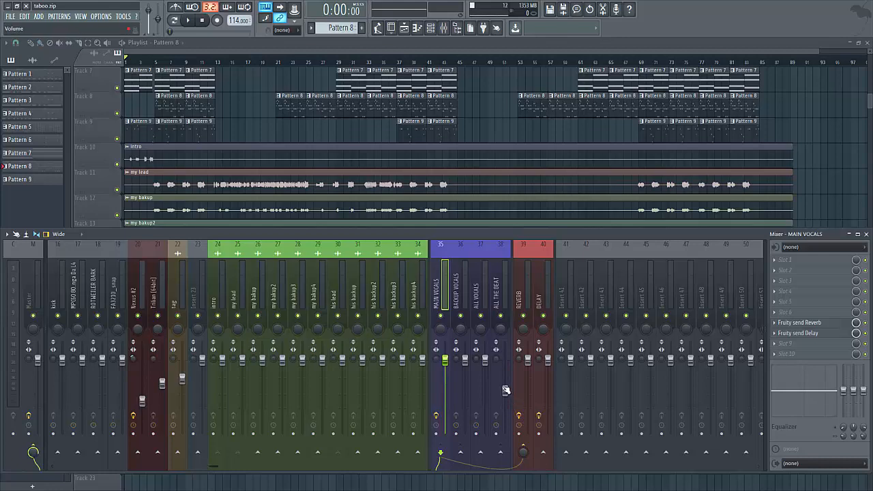
Step: Solo the my lead track in the playlist and set the playback position at bar 4, returning to the mixer
right_click(117, 190)
key("F9")
left_click(148, 62)
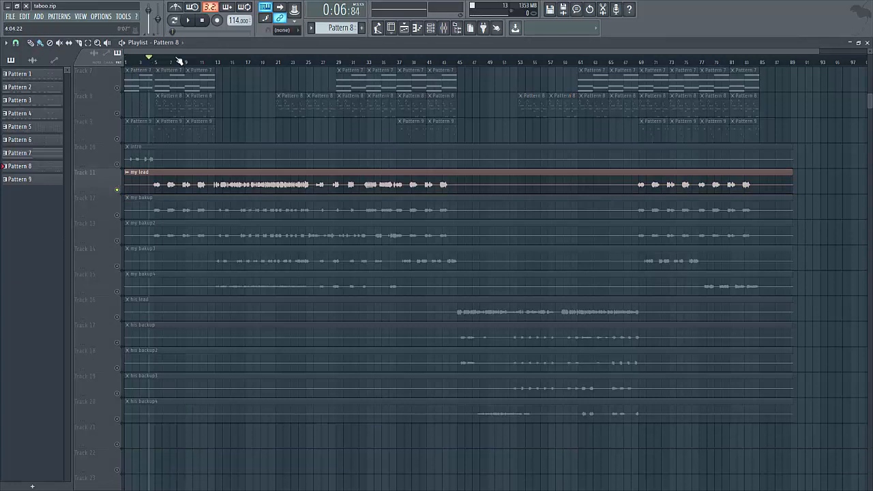
left_click(443, 28)
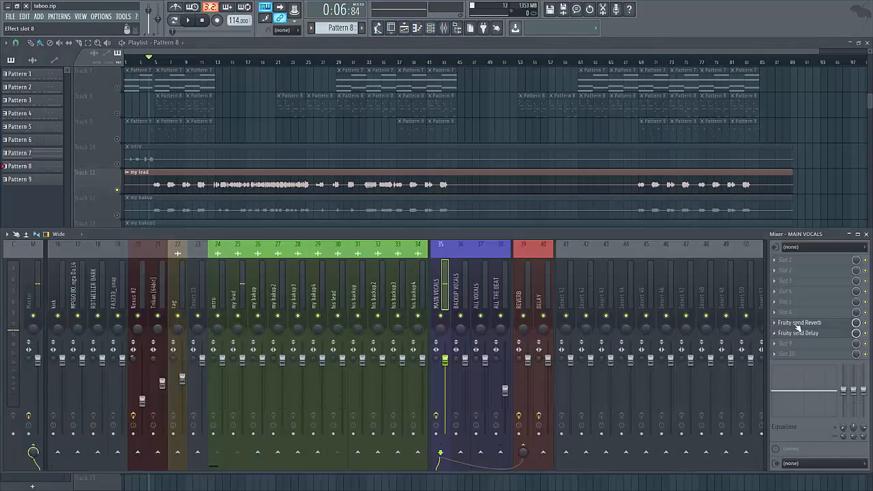
Step: Set the target of Fruity send Reverb on MAIN VOCALS to REVERB and close its window
left_click(798, 323)
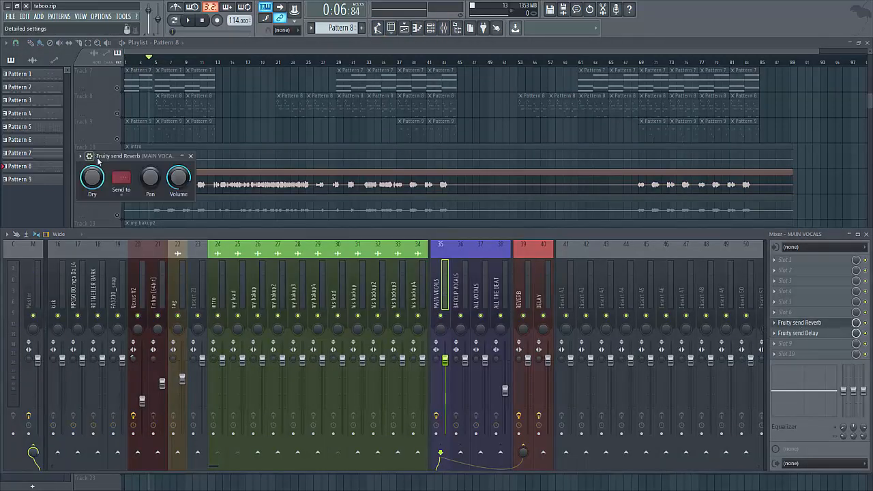
left_click(124, 180)
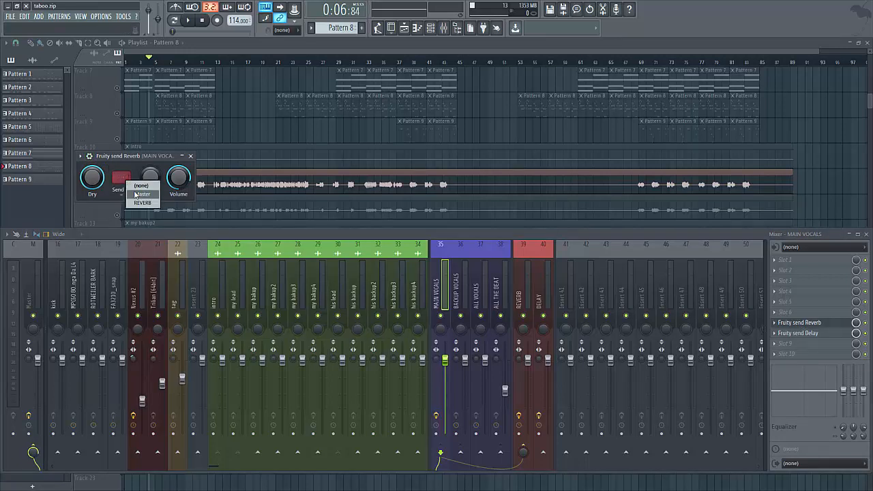
left_click(190, 156)
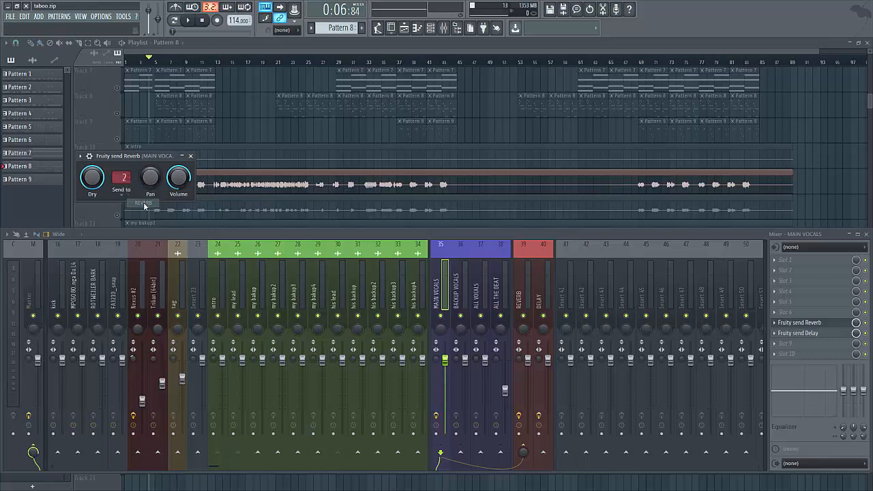
left_click(191, 156)
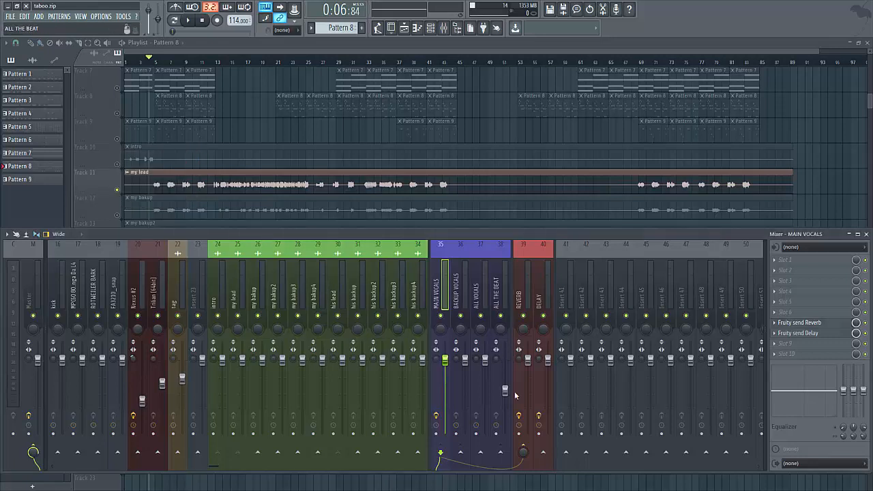
Step: Sidechain MAIN VOCALS to the DELAY track and reselect REVERB as the target of Fruity send Reverb
right_click(545, 455)
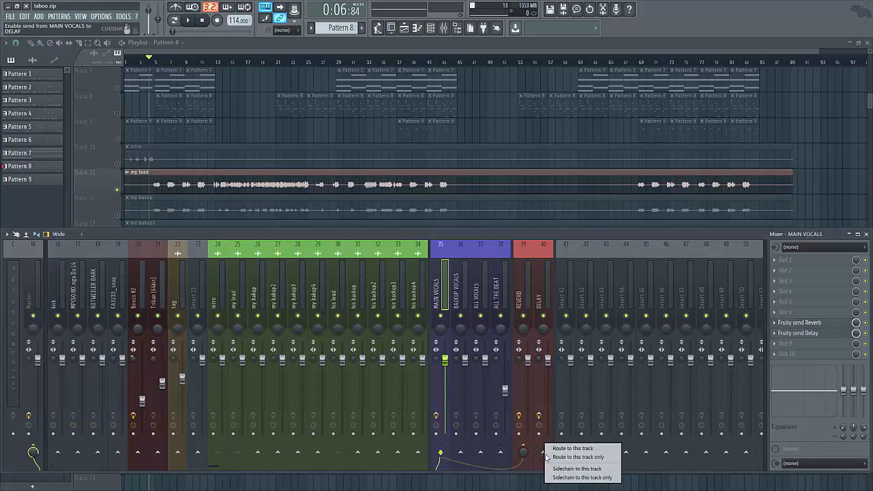
left_click(565, 469)
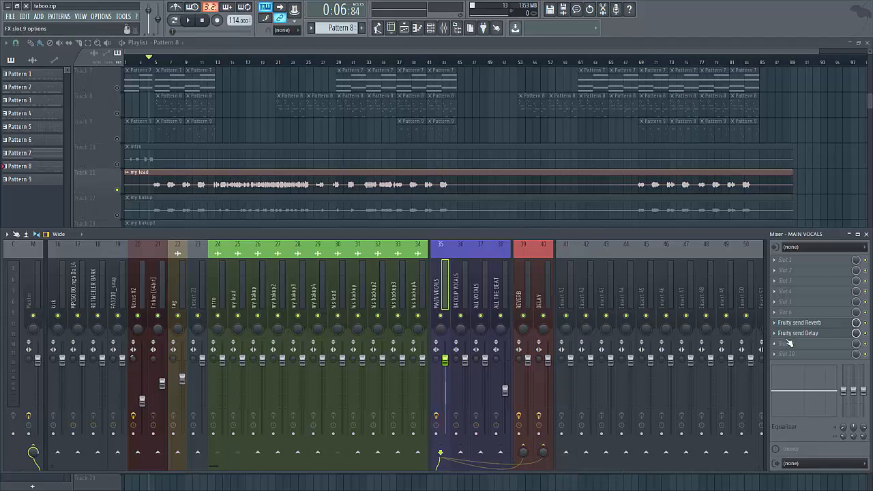
left_click(801, 323)
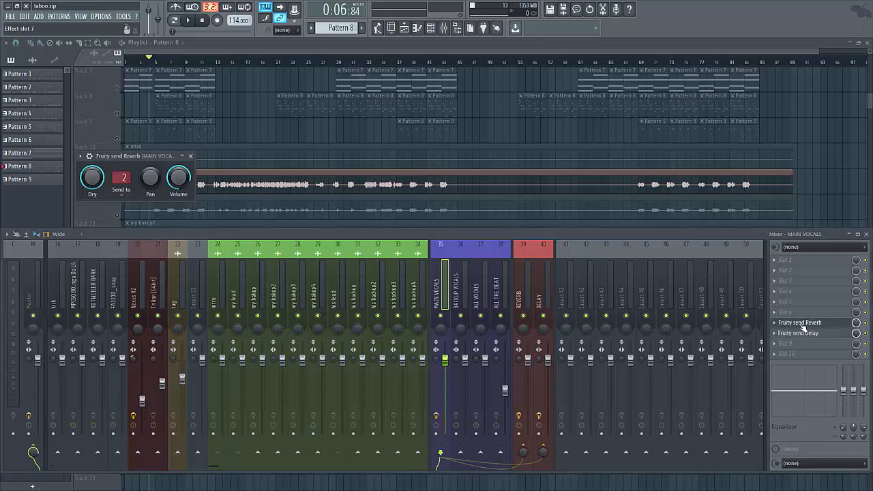
double_click(122, 177)
left_click(137, 199)
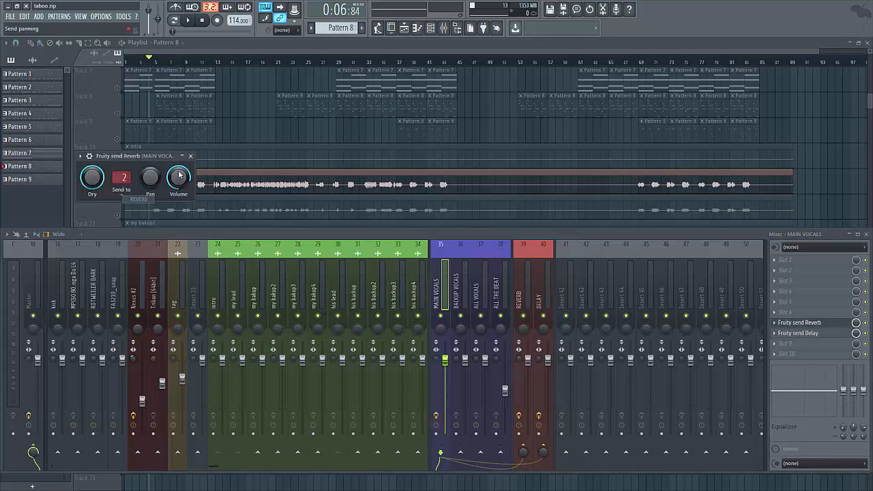
left_click(190, 157)
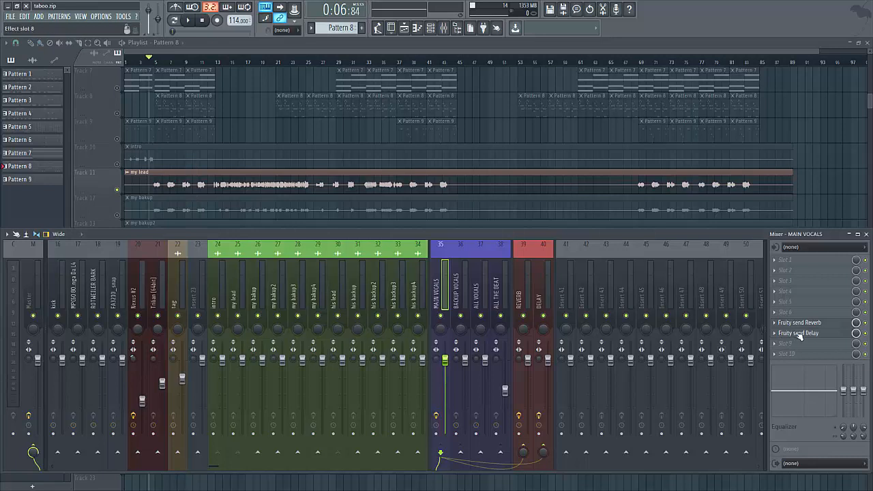
Step: Set the target of Fruity send Delay on MAIN VOCALS to DELAY and close its window
left_click(798, 333)
double_click(133, 189)
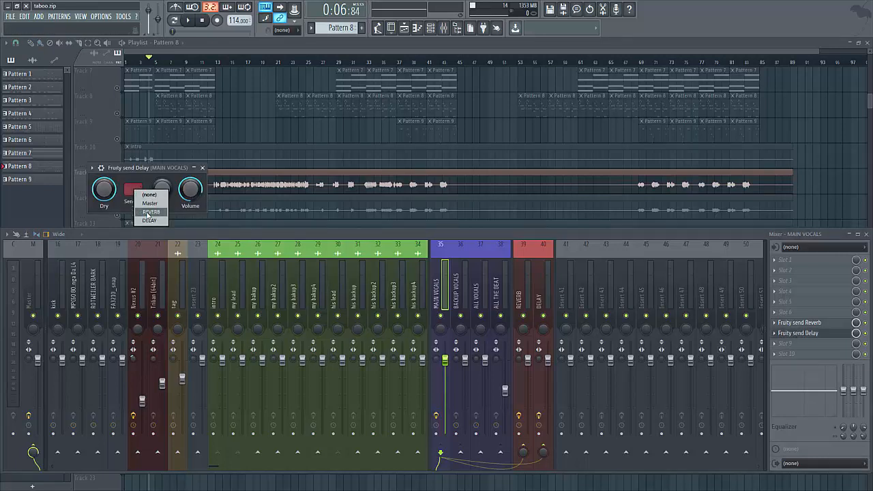
left_click(149, 220)
left_click(202, 168)
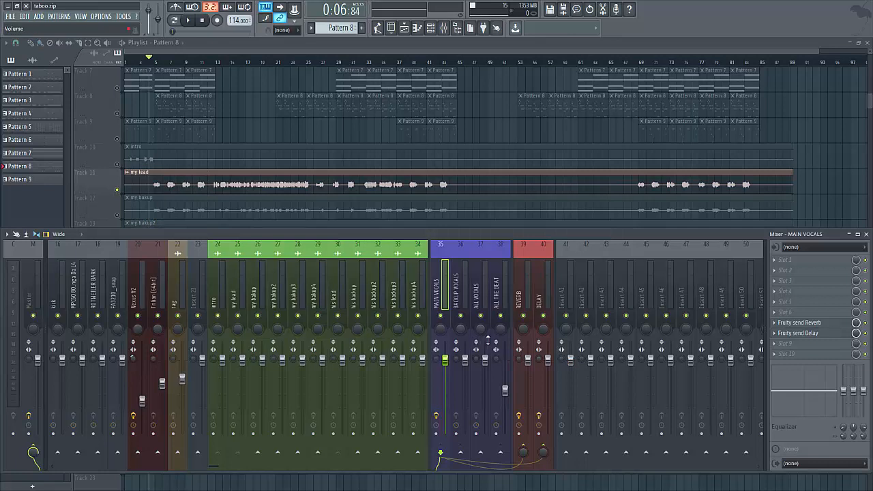
Step: Play the soloed lead vocal to audition it with both the reverb and delay sends active
key("space")
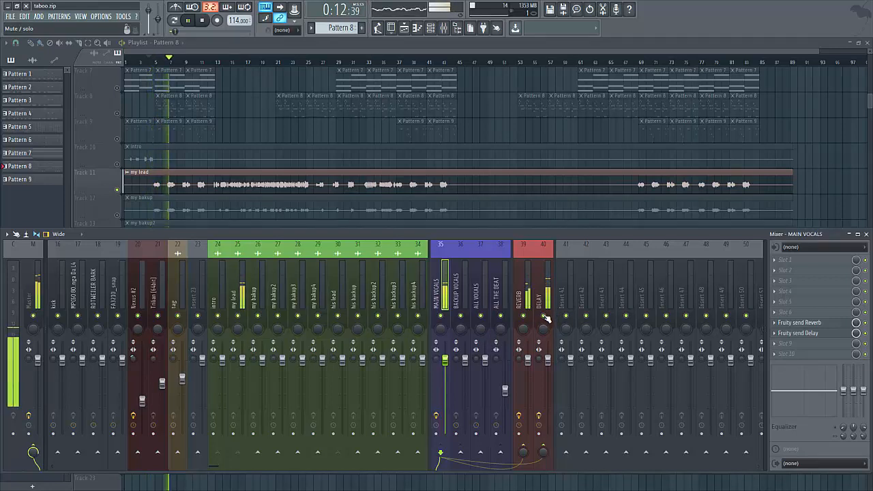
key("space")
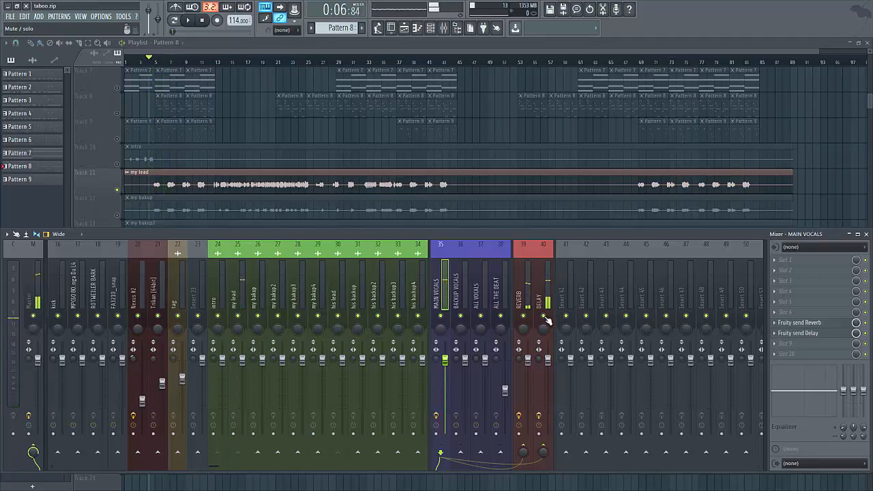
Step: Mute the DELAY bus, audition the lead vocal with only the reverb send and solo the REVERB bus
left_click(544, 317)
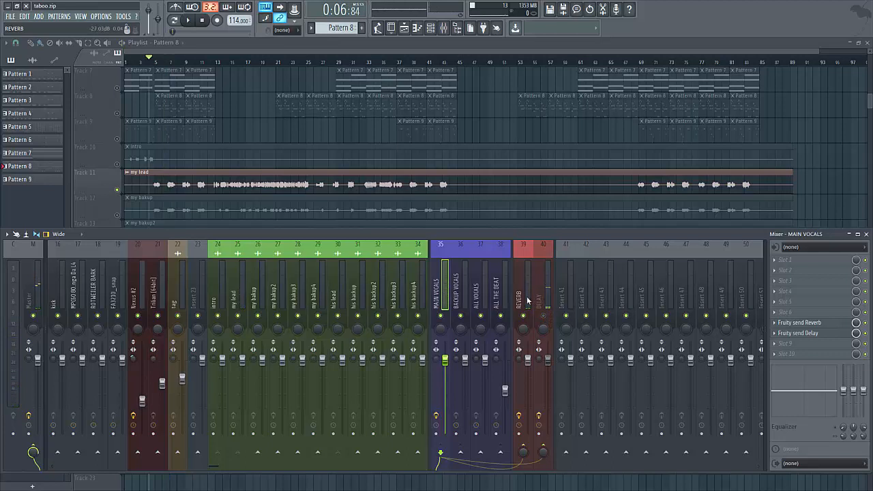
left_click(524, 302)
left_click(438, 294)
key("space")
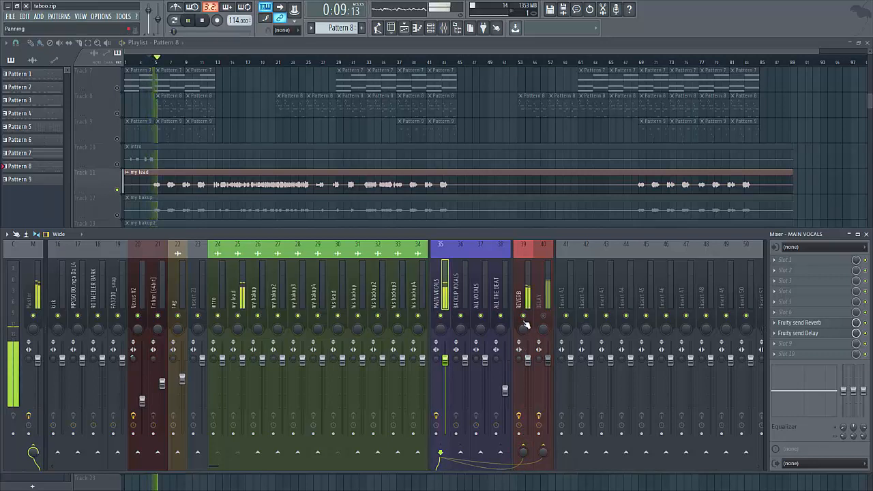
key("space")
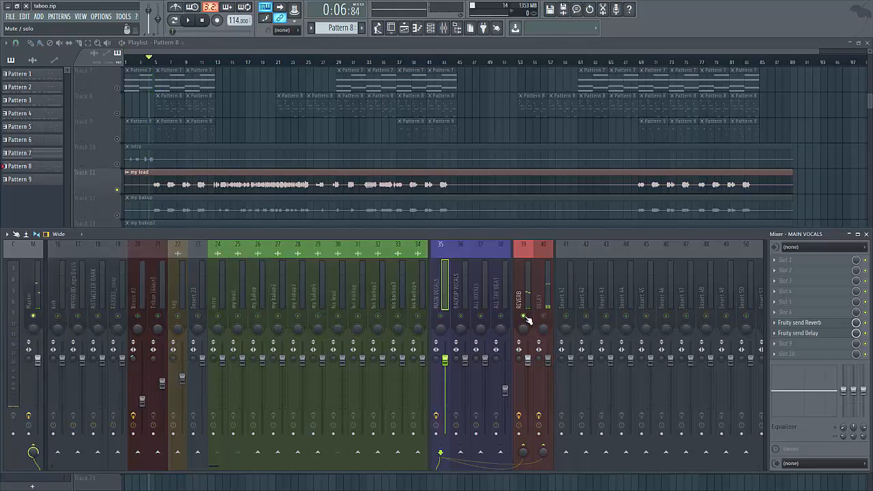
Step: Unmute the my lead mixer track alongside the soloed REVERB bus, play them back and reselect MAIN VOCALS
key("space")
left_click(240, 316)
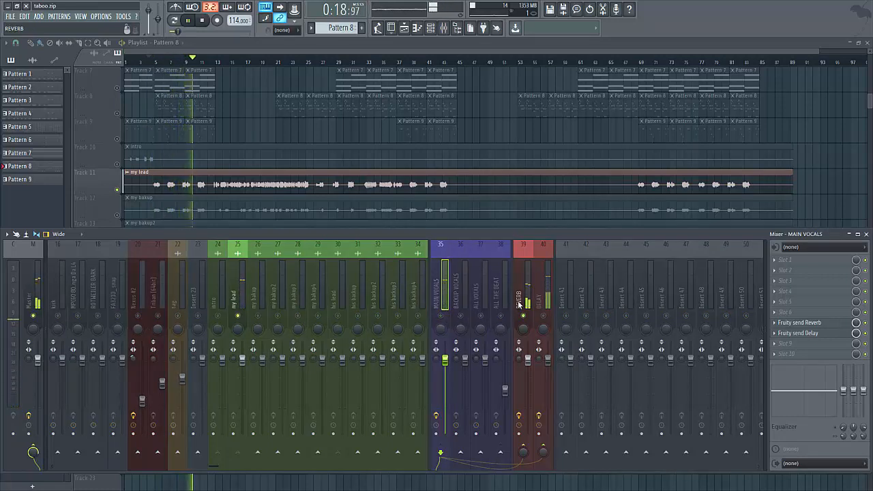
key("space")
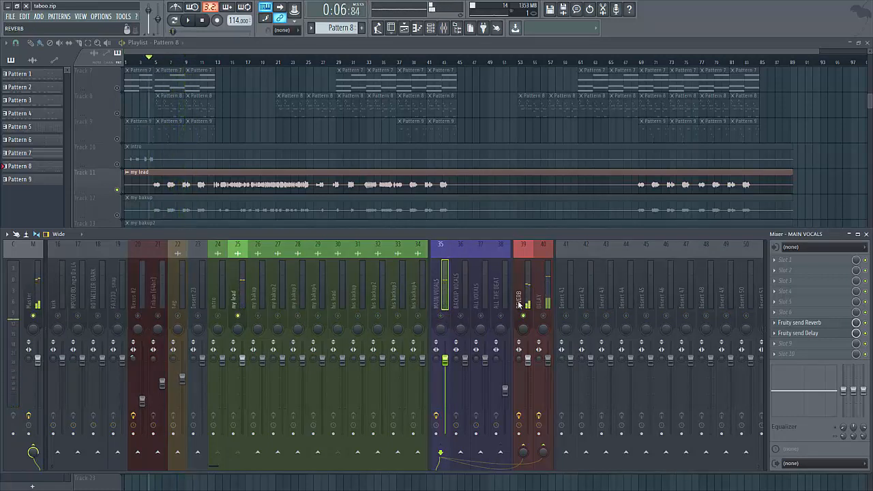
left_click(518, 301)
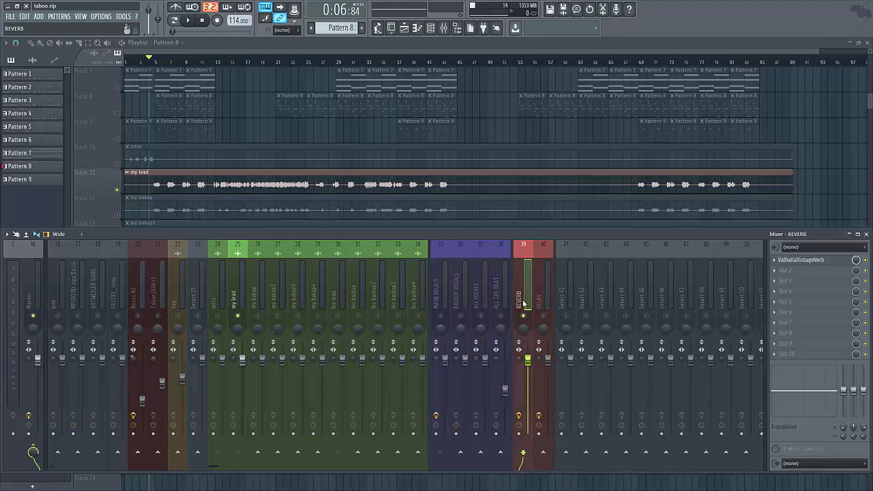
left_click(447, 298)
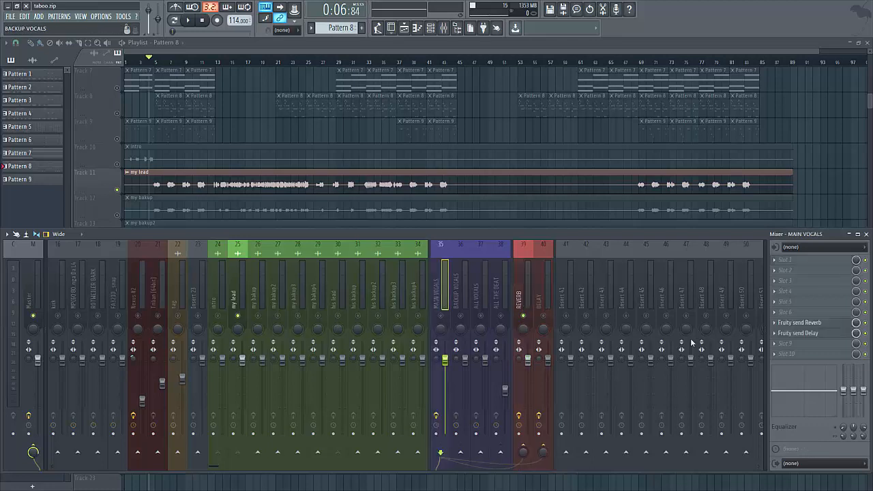
left_click(810, 330)
left_click(810, 330)
left_click(265, 303)
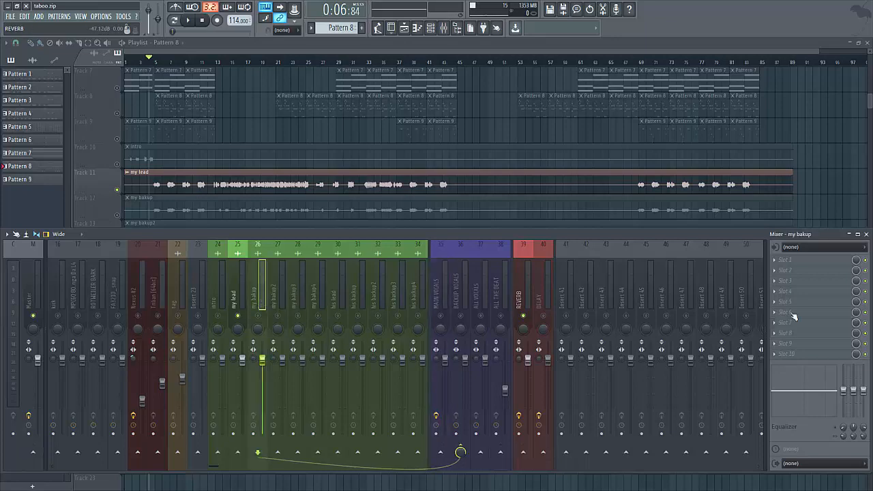
left_click(777, 316)
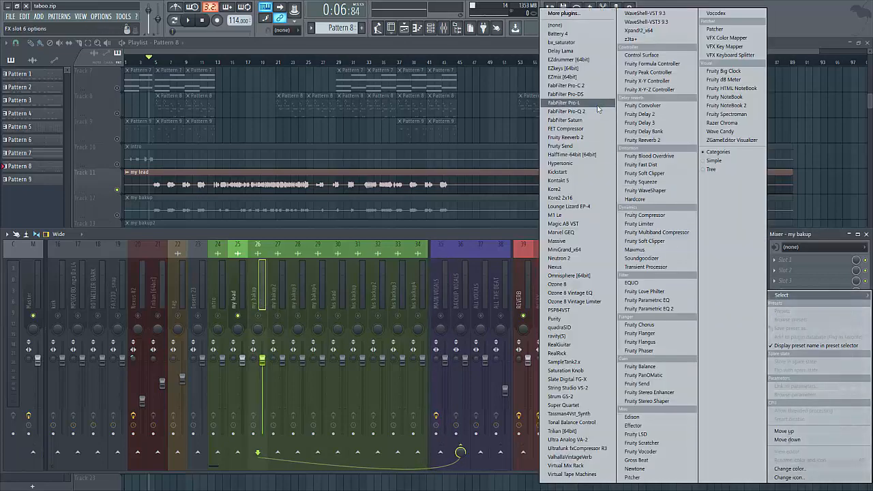
left_click(563, 146)
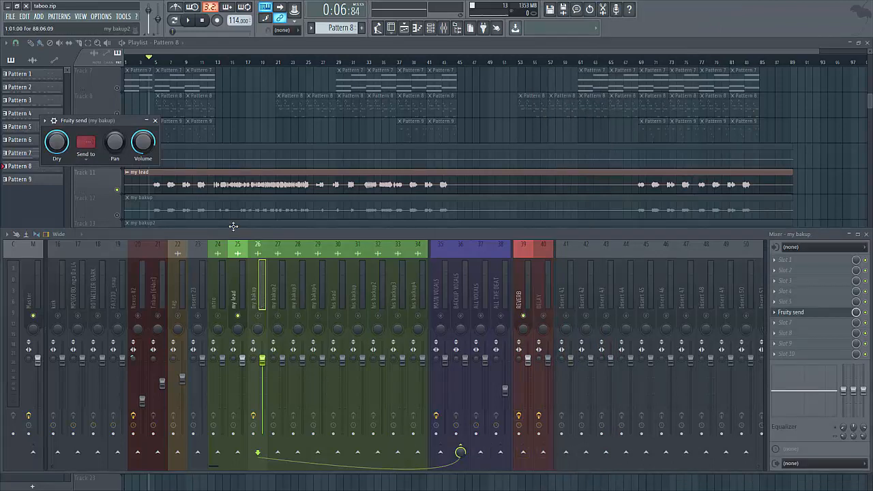
left_click(155, 121)
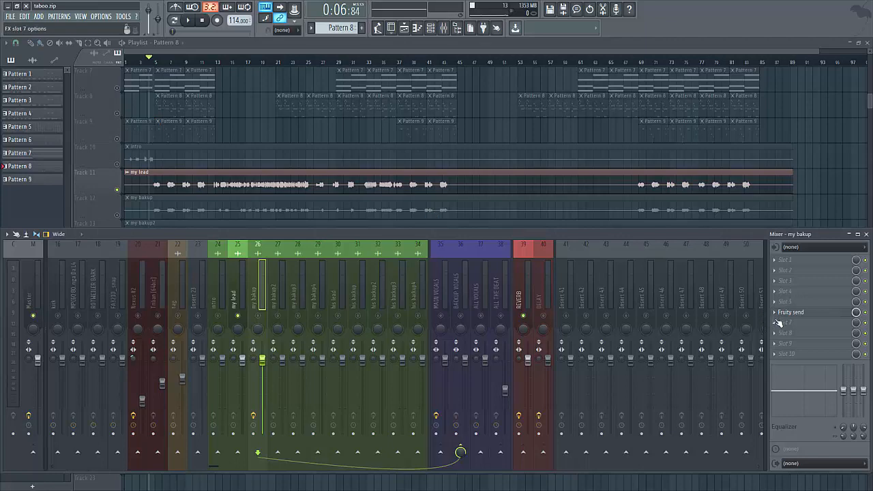
left_click(780, 314)
mouse_move(781, 284)
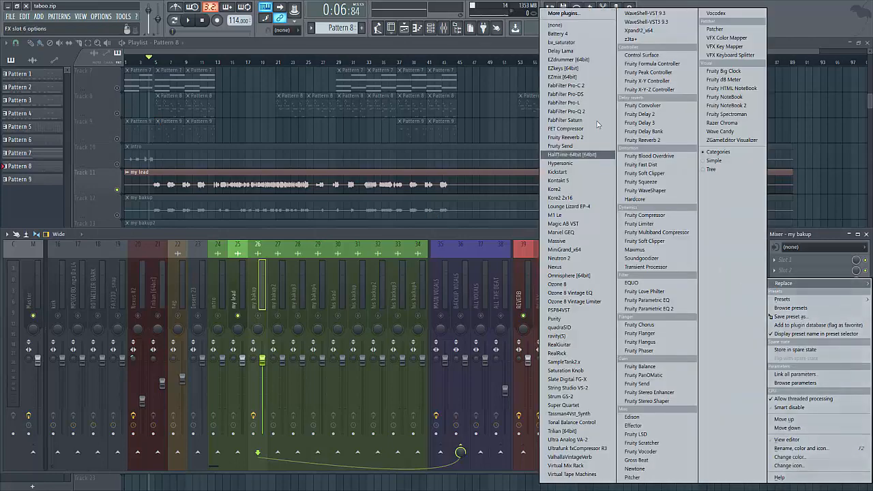
left_click(570, 25)
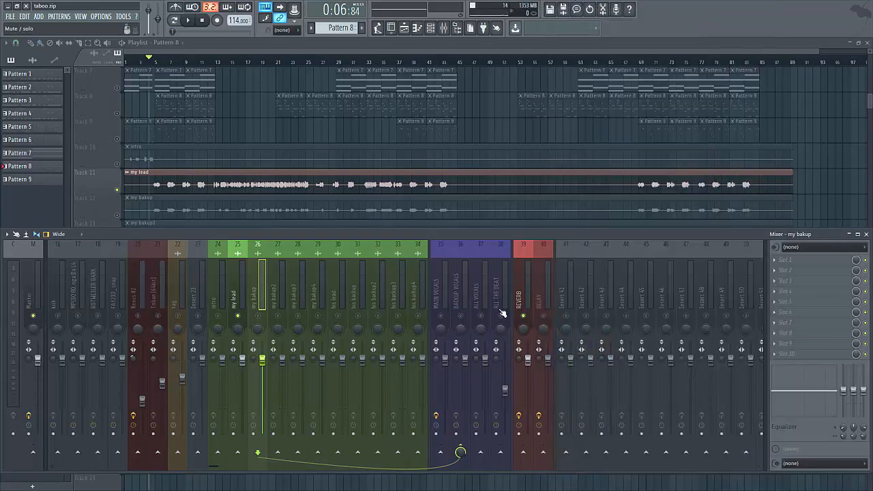
Step: Play the lead vocal and examine the my lead, MAIN VOCALS and REVERB channels to follow the signal into the reverb
left_click(521, 300)
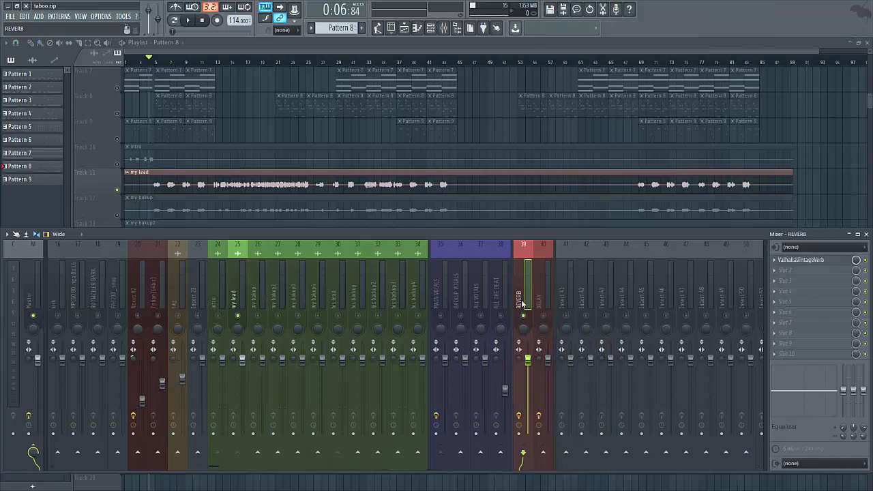
left_click(436, 293)
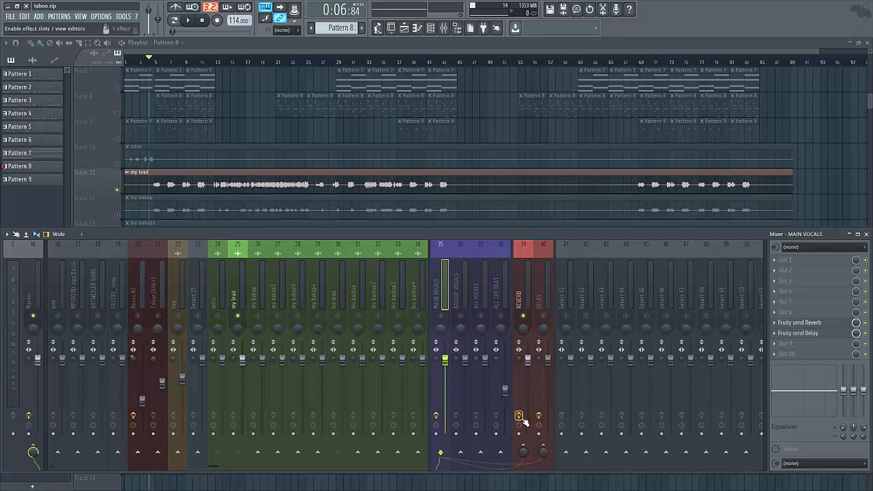
key("space")
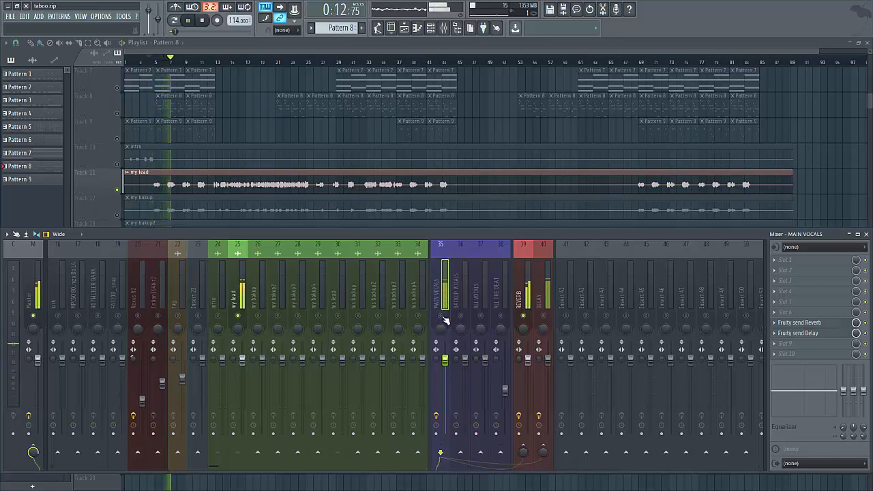
left_click(238, 304)
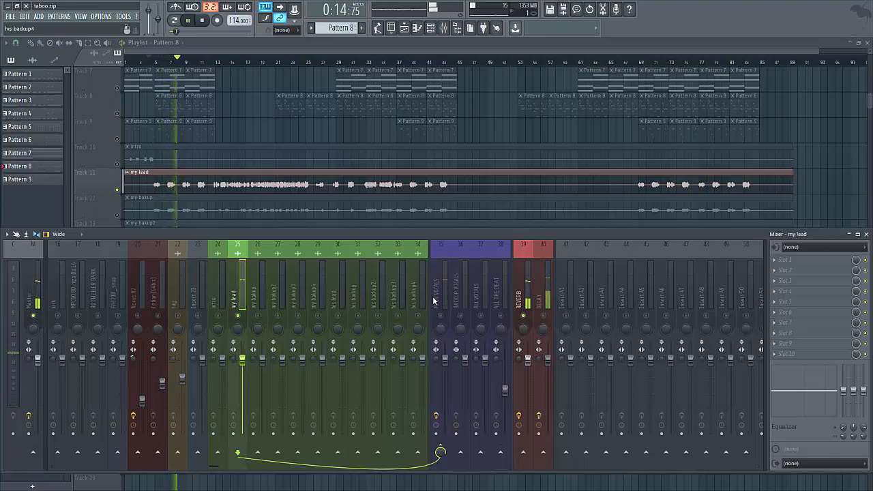
left_click(522, 304)
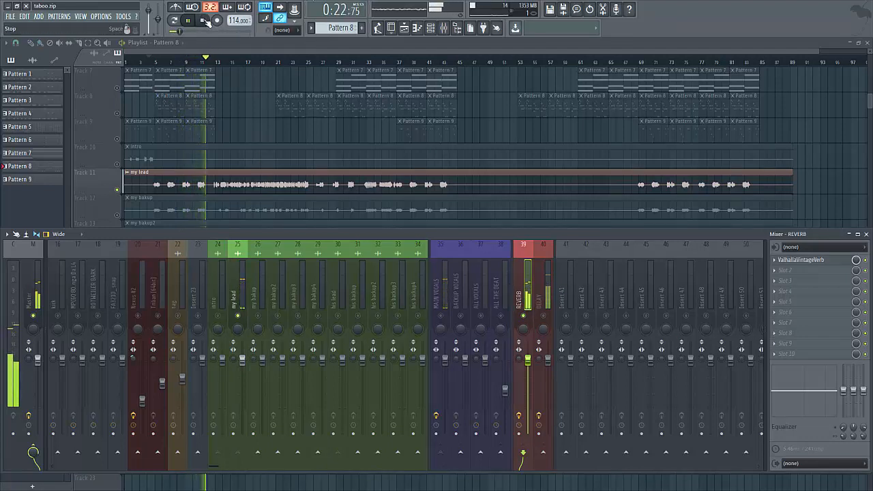
key("space")
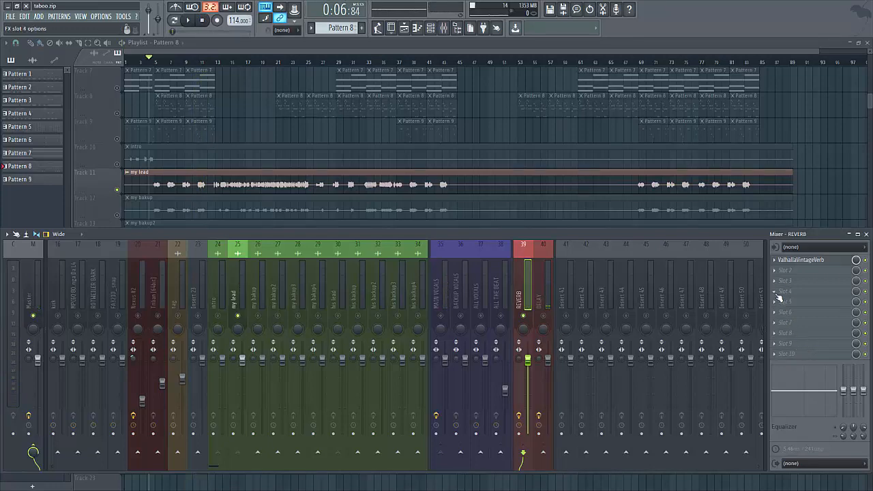
Step: Add Fruity Parametric EQ 2 to slot 4 of the REVERB bus and make band 1 a high-pass filter
left_click(778, 297)
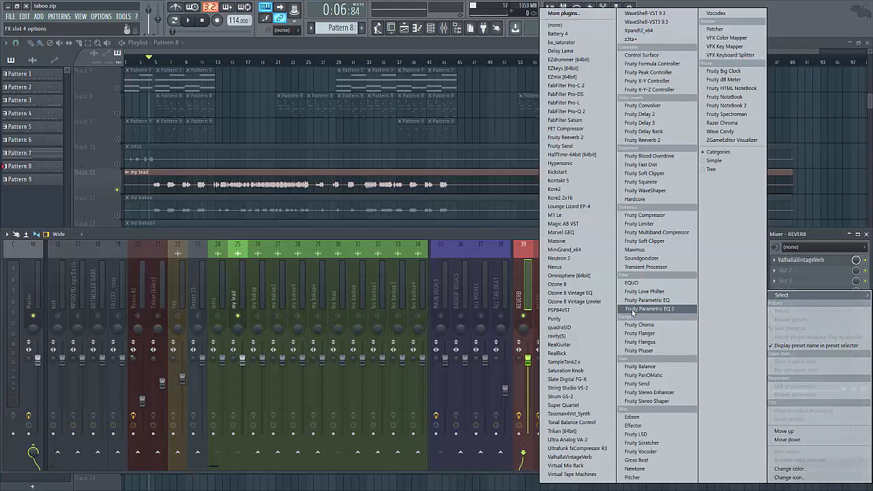
left_click(632, 313)
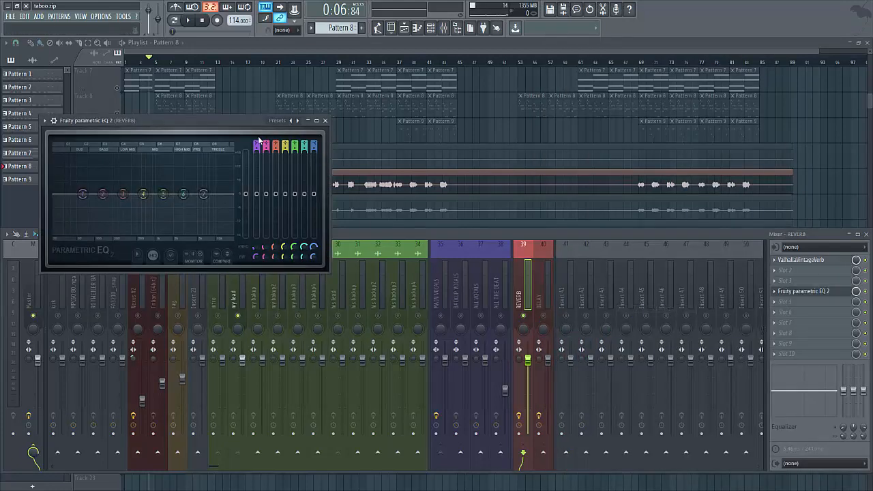
scroll(255, 143, "up", 3)
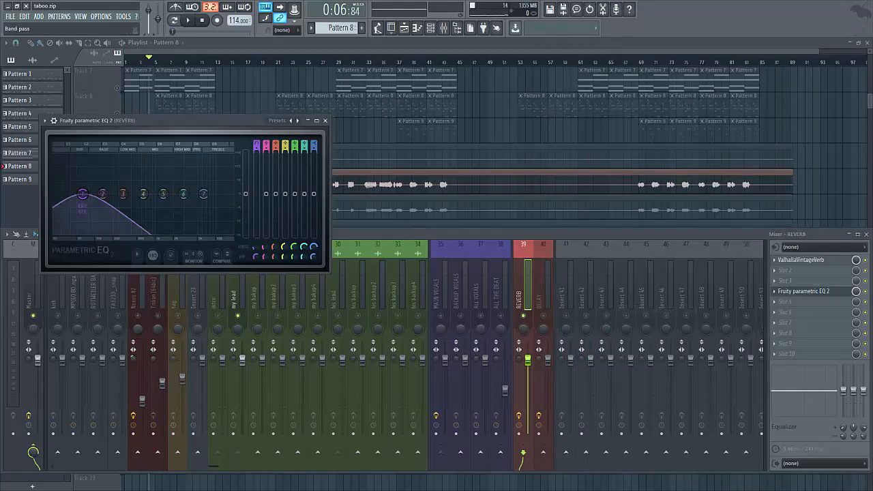
scroll(257, 155, "down", 1)
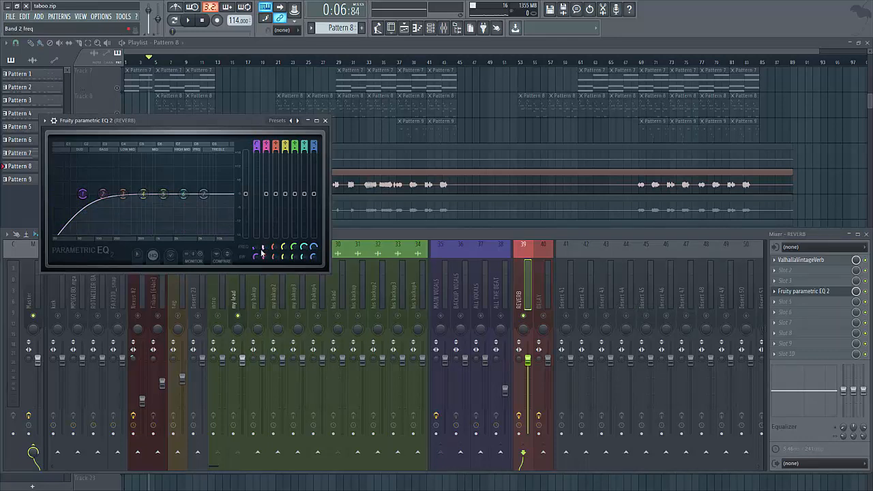
Step: During playback, raise the high-pass frequency of the REVERB EQ and slightly lower band 7, then close the EQ
key("space")
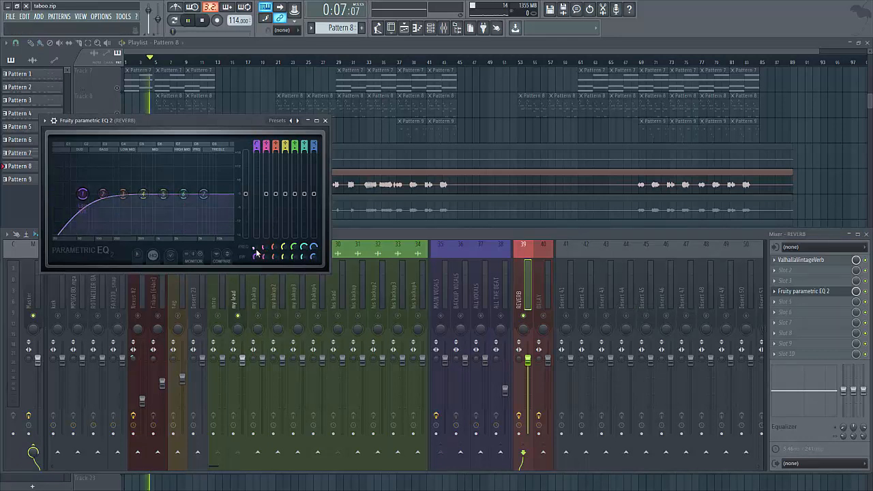
mouse_move(257, 254)
left_mouse_down()
mouse_move(257, 225)
mouse_move(262, 246)
left_mouse_up()
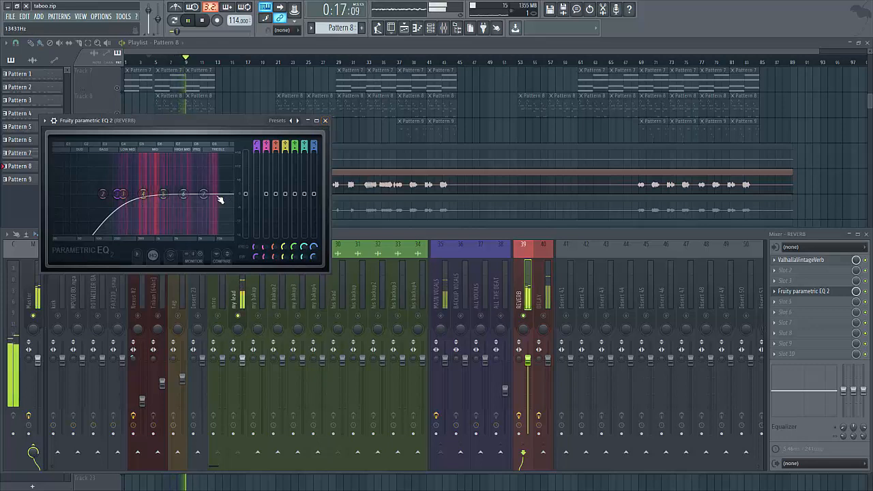
mouse_move(209, 199)
left_mouse_down()
mouse_move(214, 210)
mouse_move(208, 198)
left_mouse_up()
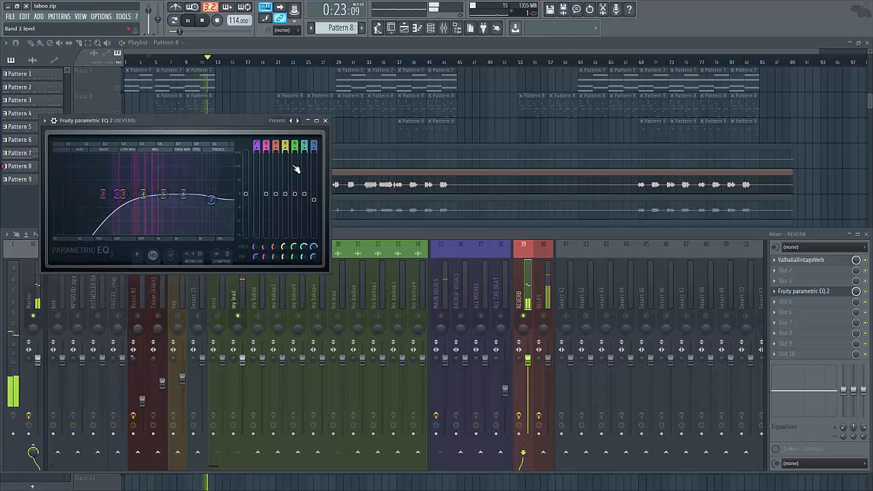
left_click(324, 120)
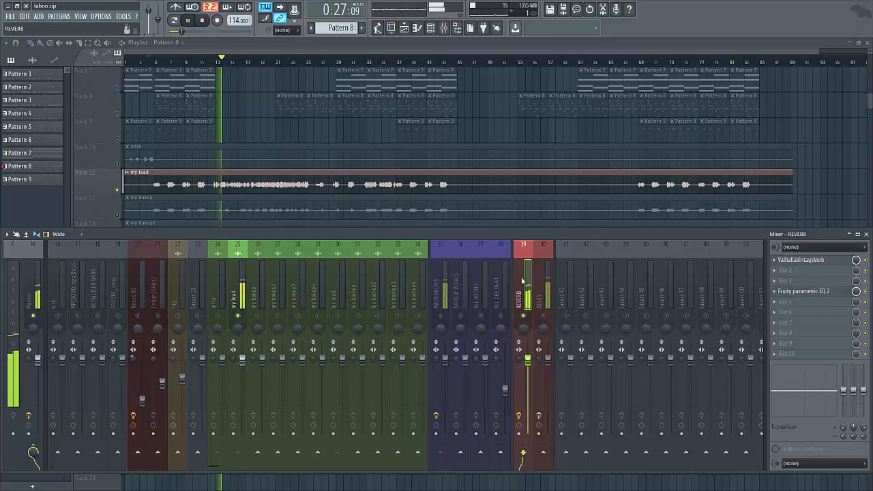
left_click(204, 21)
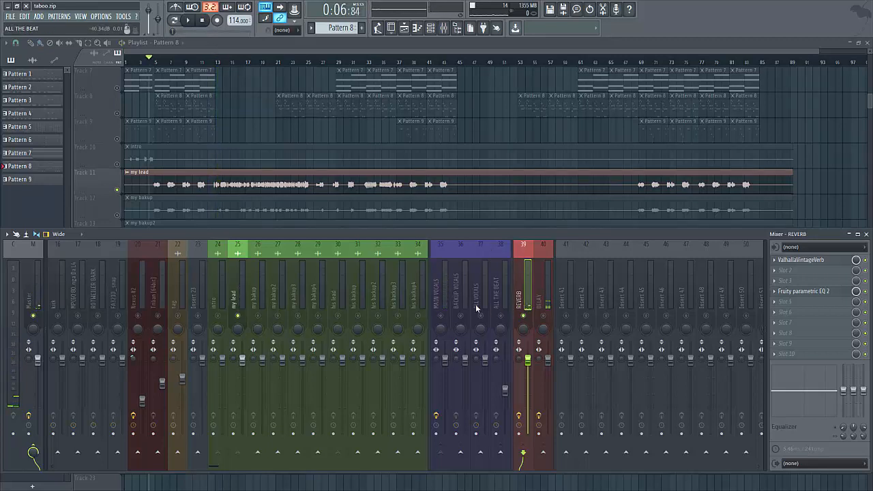
Step: Open Fruity send Reverb on MAIN VOCALS, reduce its send volume during playback and try a lower REVERB fader level
left_click(440, 295)
left_click(817, 324)
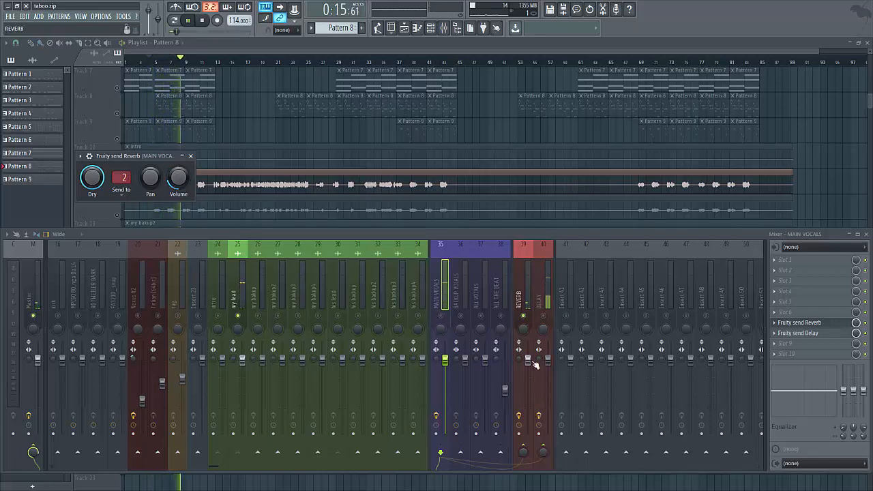
left_click_drag(530, 362, 532, 393)
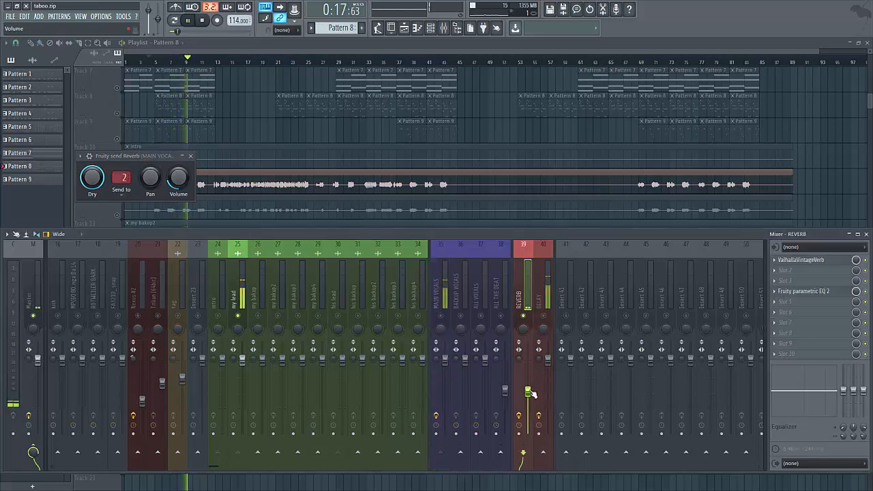
right_click(530, 393)
Step: Unmute MAIN VOCALS, raise its Reverb send volume by ear, stop playback and close the send window
left_click(546, 357)
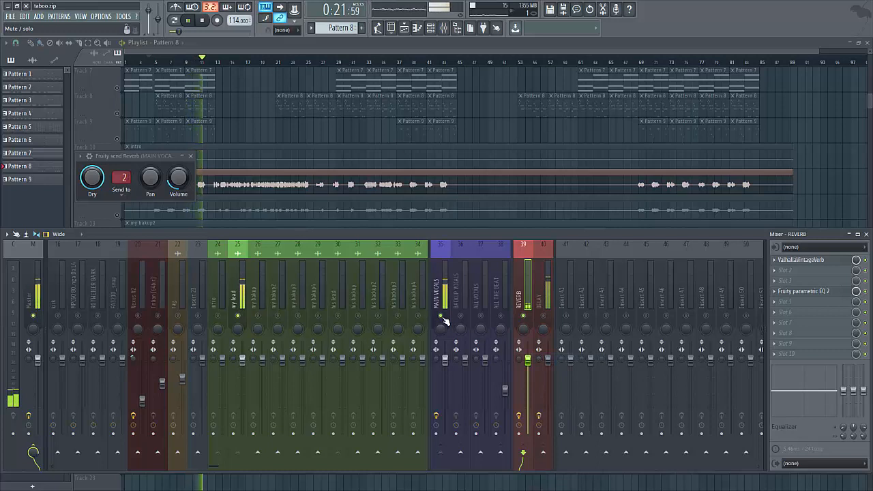
left_click(442, 293)
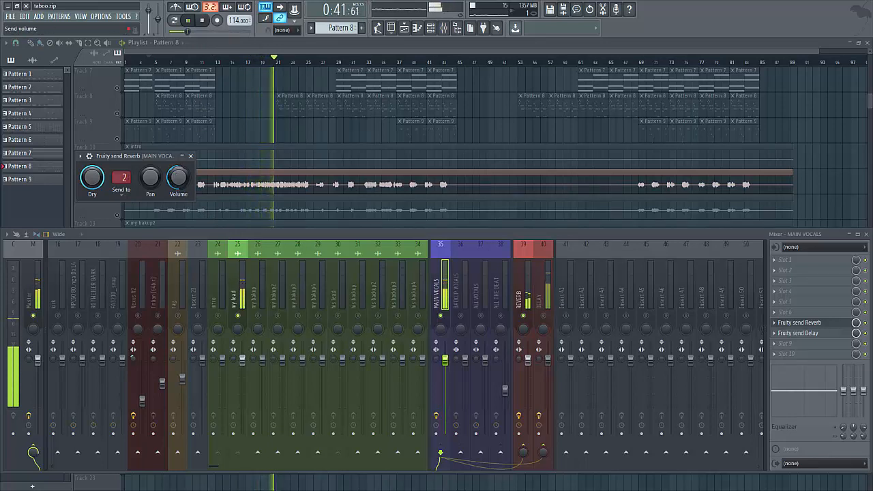
key("space")
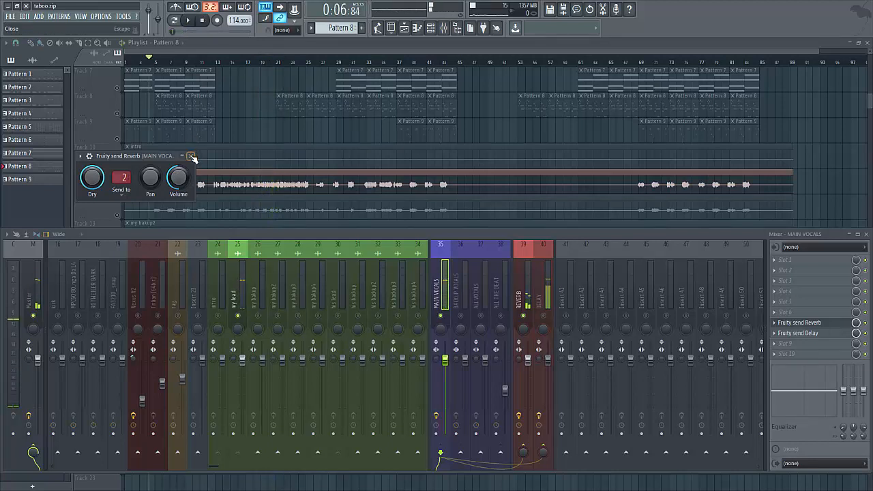
left_click(190, 157)
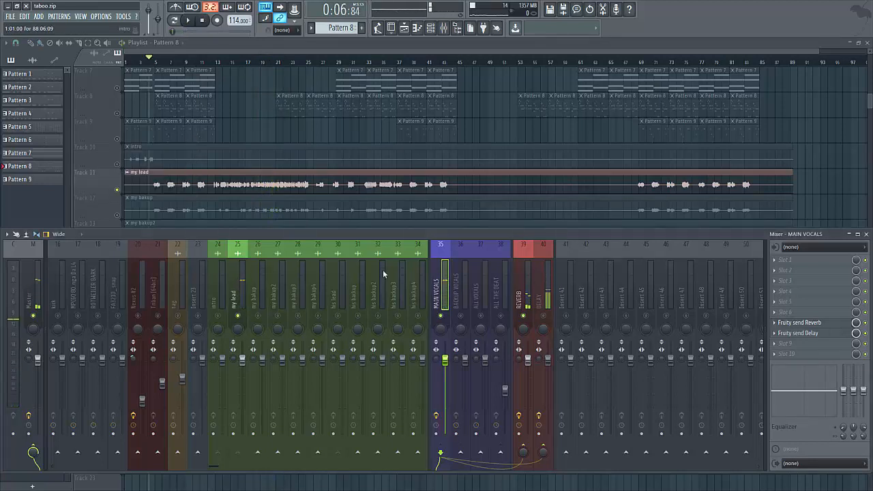
Step: Unmute the DELAY bus and open its Fruity Delay 3 settings
left_click(545, 304)
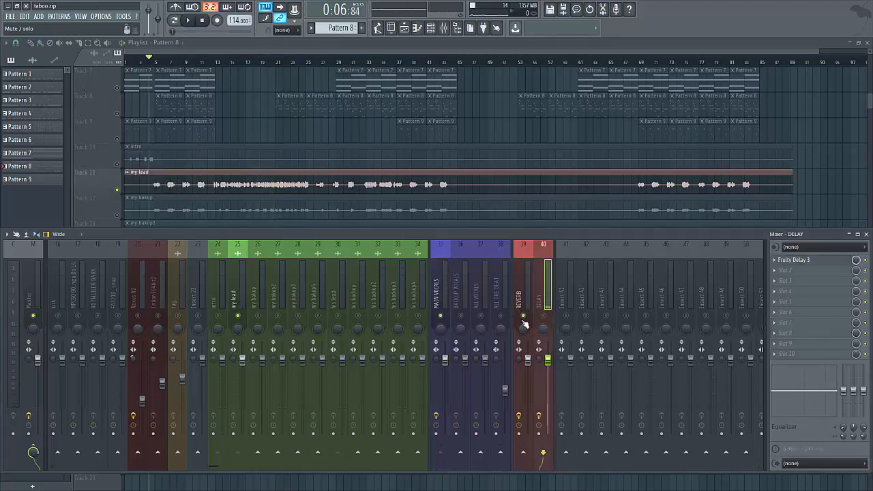
left_click(544, 317)
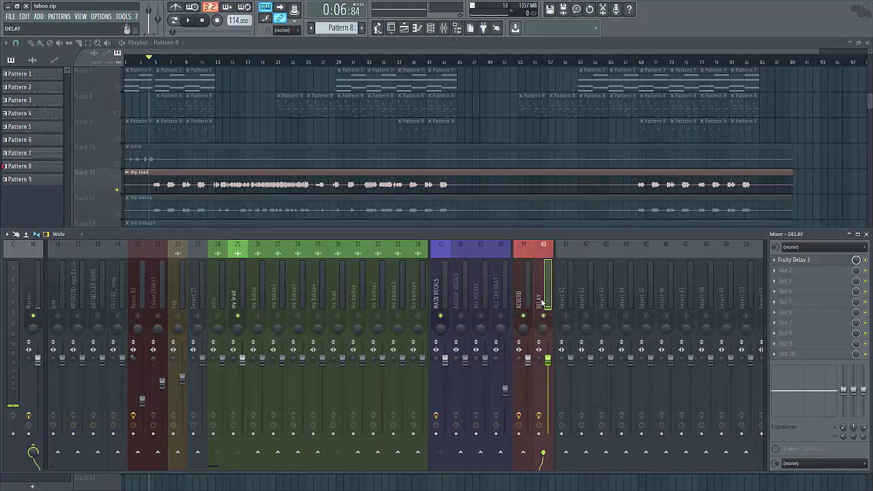
left_click(800, 262)
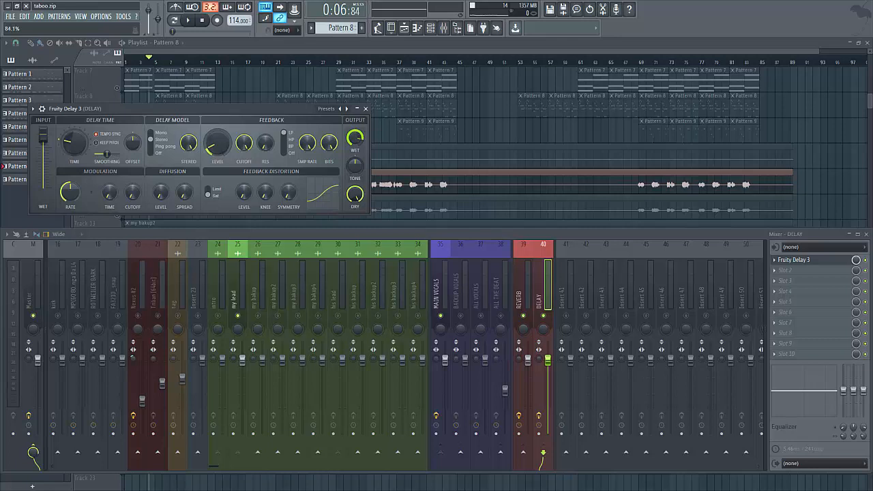
Step: Check the Fruity send Delay settings on MAIN VOCALS and play the lead vocal with reverb and delay active
left_click(441, 294)
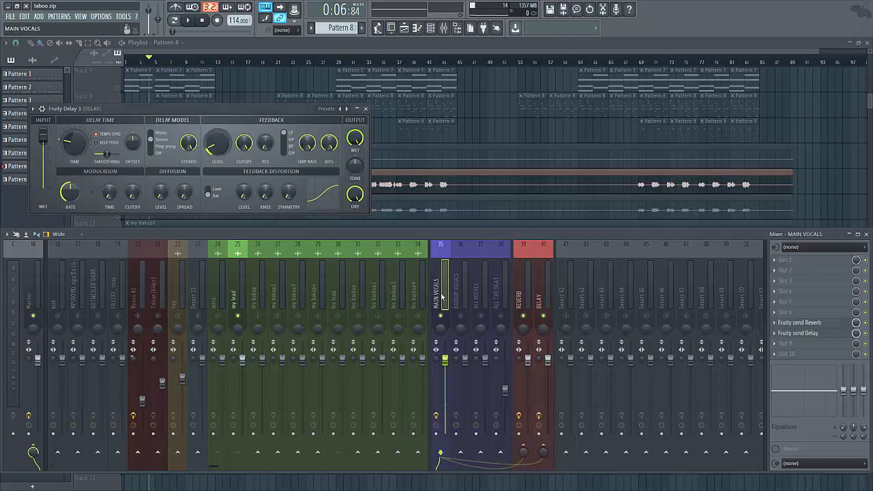
left_click(805, 334)
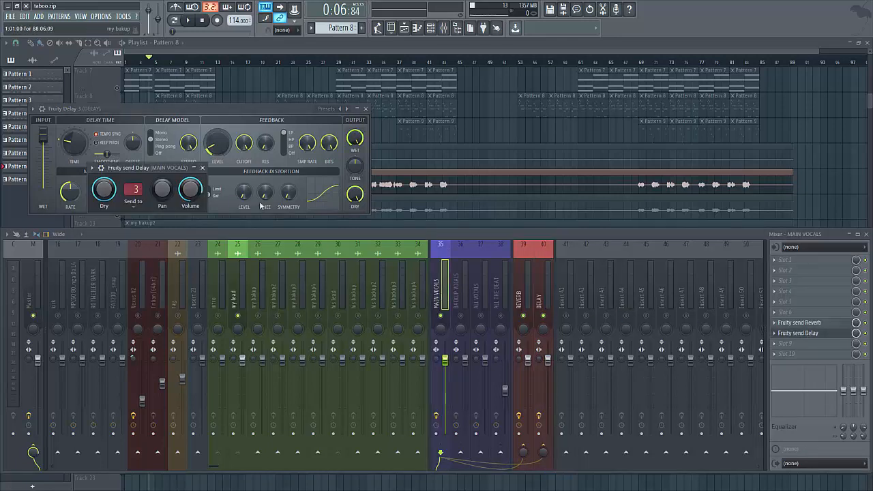
left_click(202, 168)
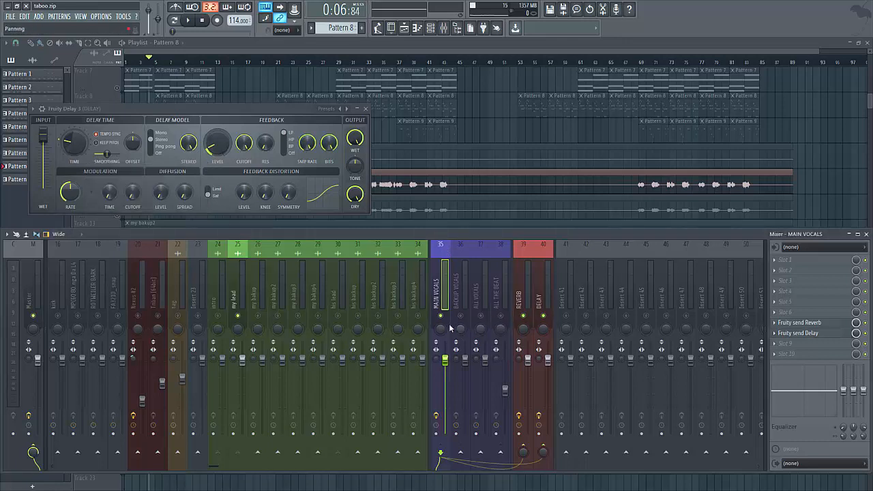
key("space")
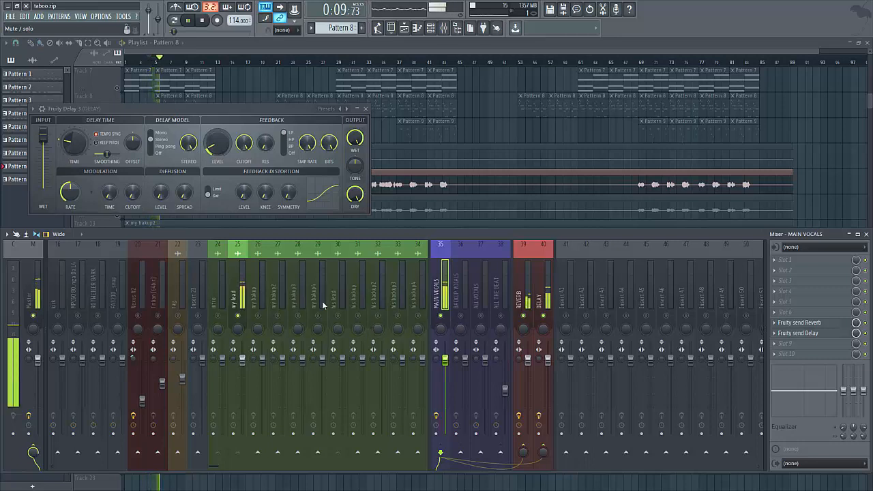
left_click(205, 20)
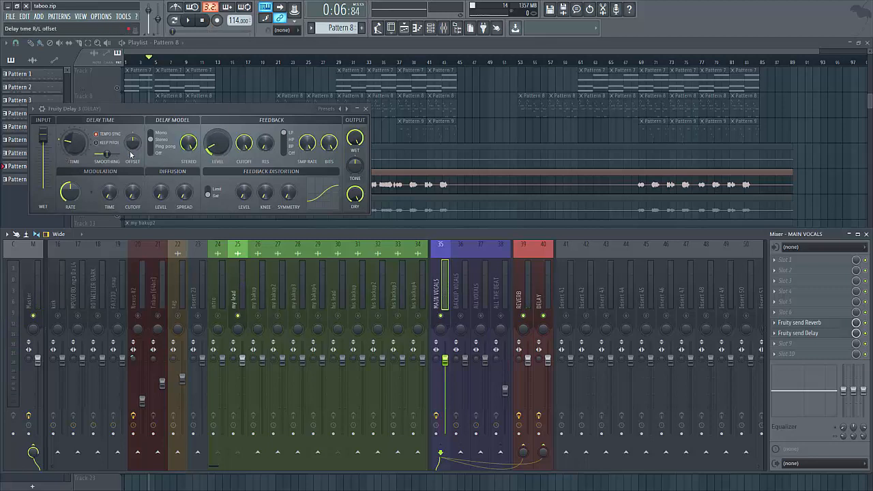
Step: Try different delay times, including 5:0, in Fruity Delay 3 on the DELAY bus while playing the lead vocal
left_click(73, 147)
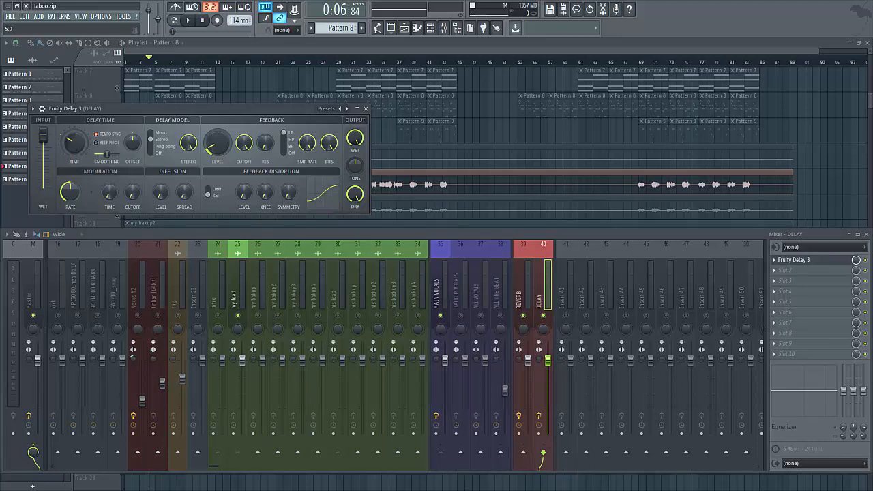
key("space")
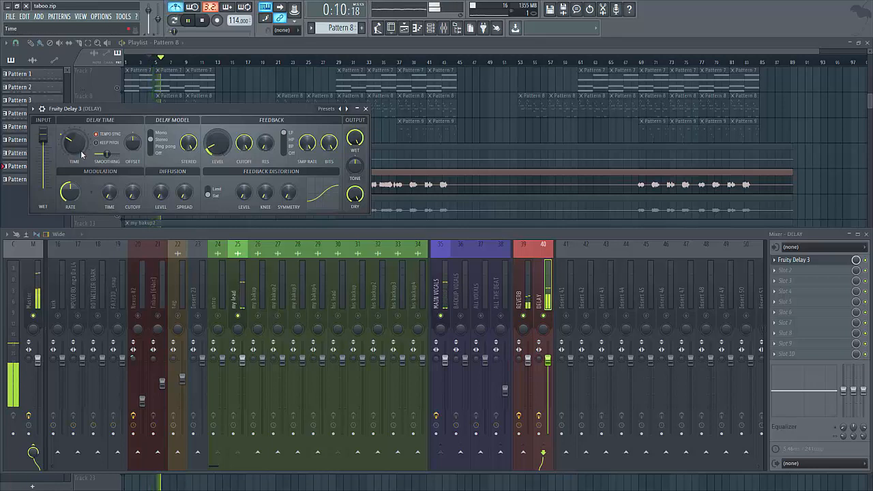
left_click_drag(74, 147, 73, 133)
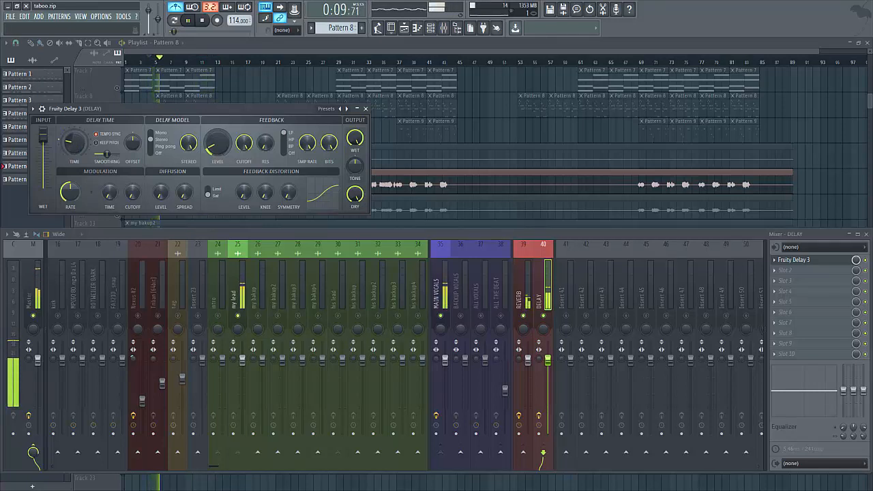
key("space")
key("space")
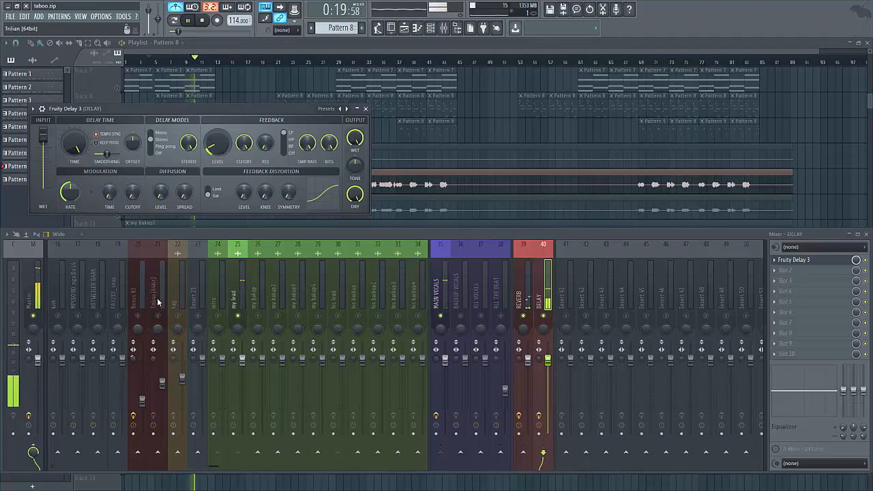
key("space")
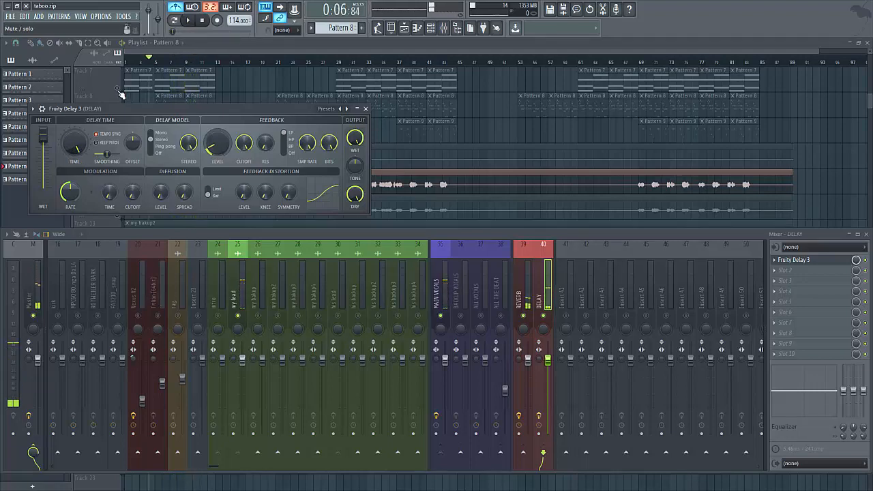
Step: Unmute all playlist tracks and mute my bakup, my bakup2, my bakup3, my bakup4, his lead and his backup
right_click(118, 90)
right_click(118, 89)
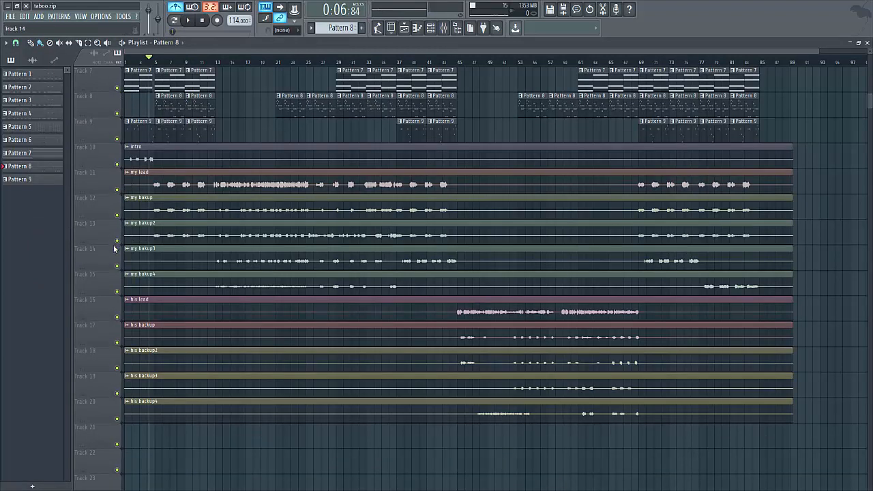
left_click(117, 216)
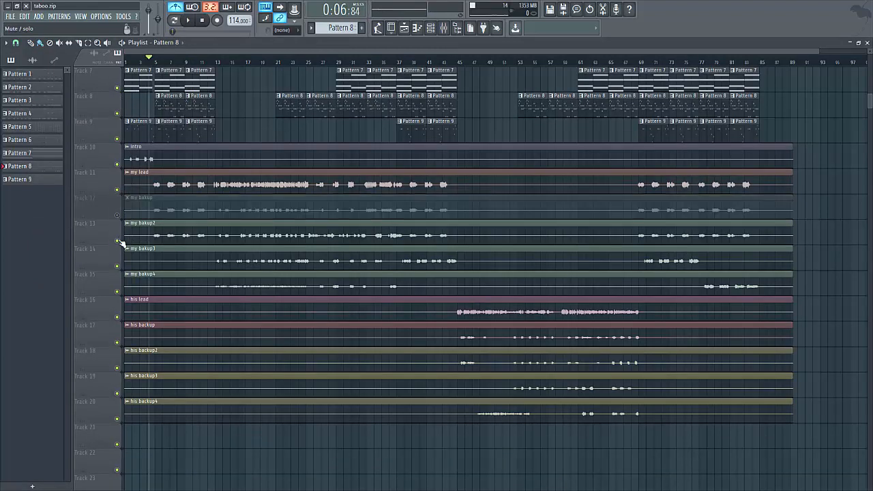
left_click(117, 241)
left_click(118, 267)
left_click(117, 292)
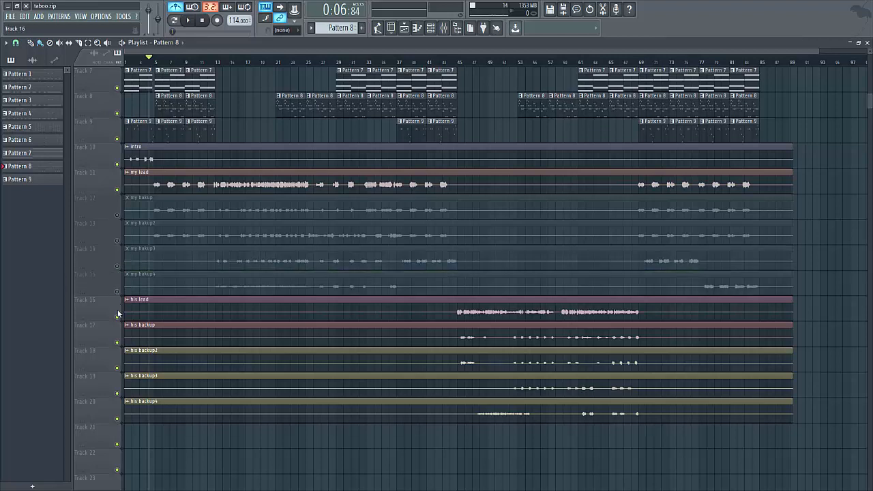
left_click(117, 317)
left_click(119, 343)
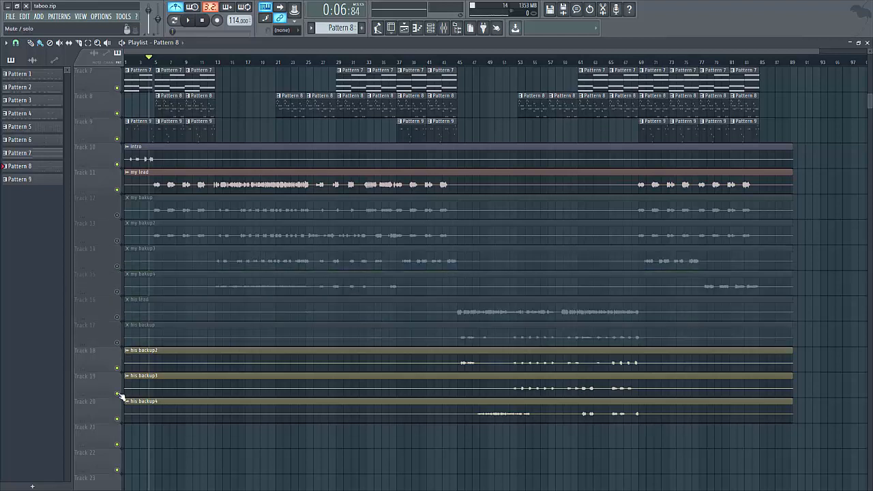
Step: Unmute all mixer tracks and play the lead vocal together with the beat
left_click(444, 27)
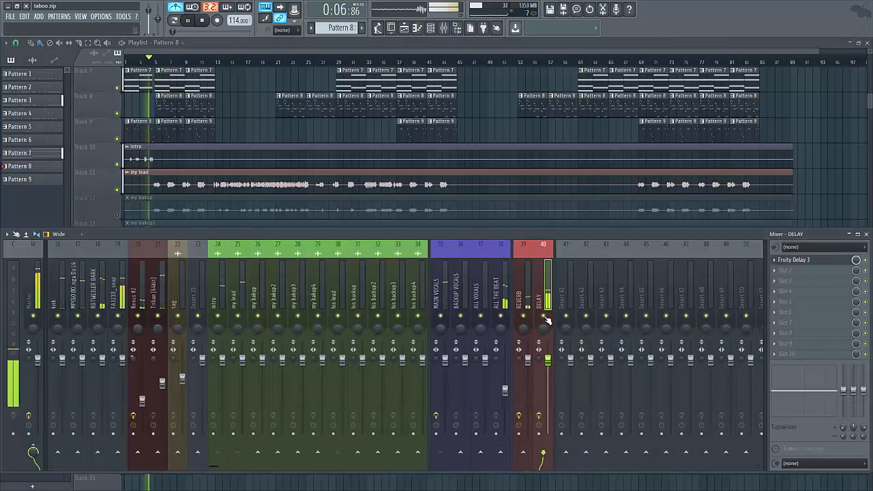
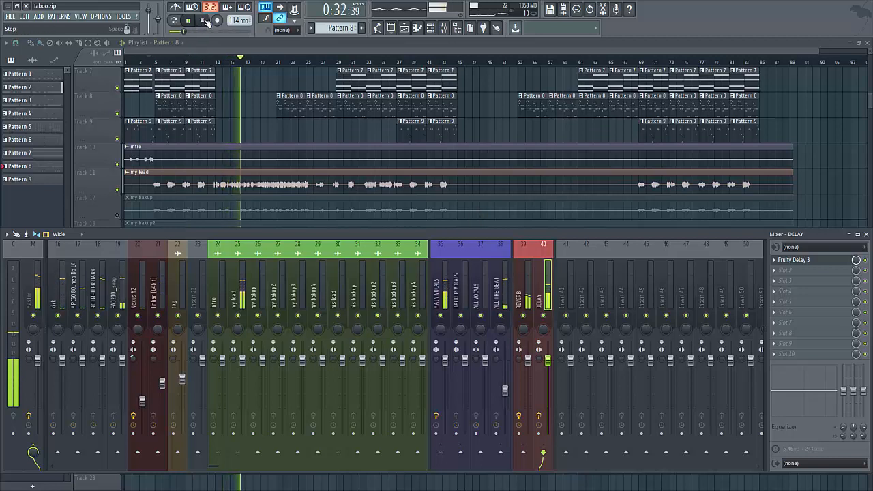
left_click(204, 20)
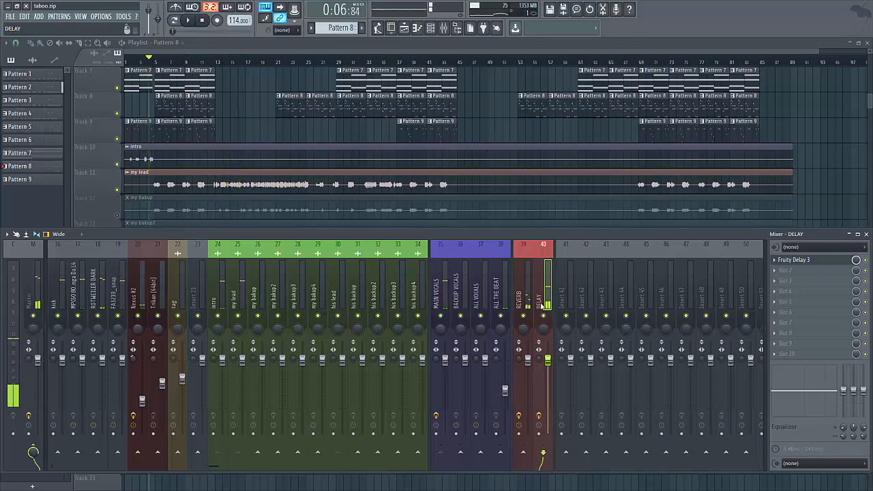
Step: Try a delay time of 8:21 in the DELAY bus's Fruity Delay 3 and play the mix from bar 13
left_click(793, 260)
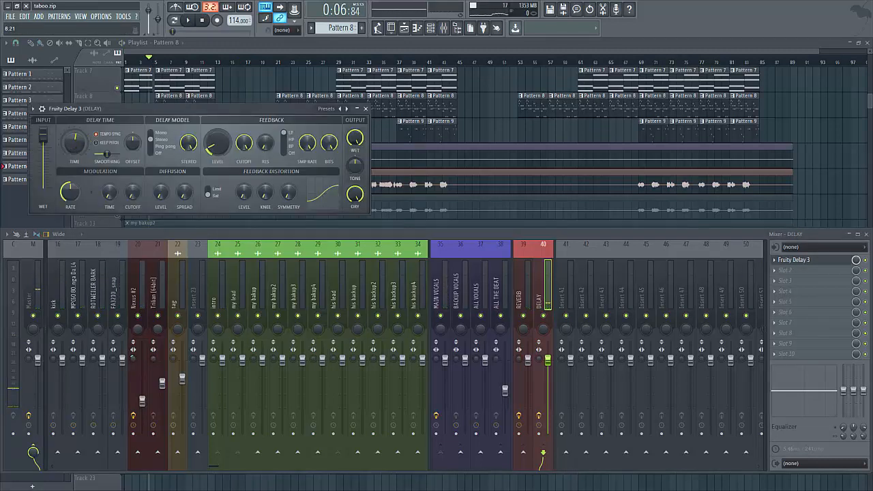
key("space")
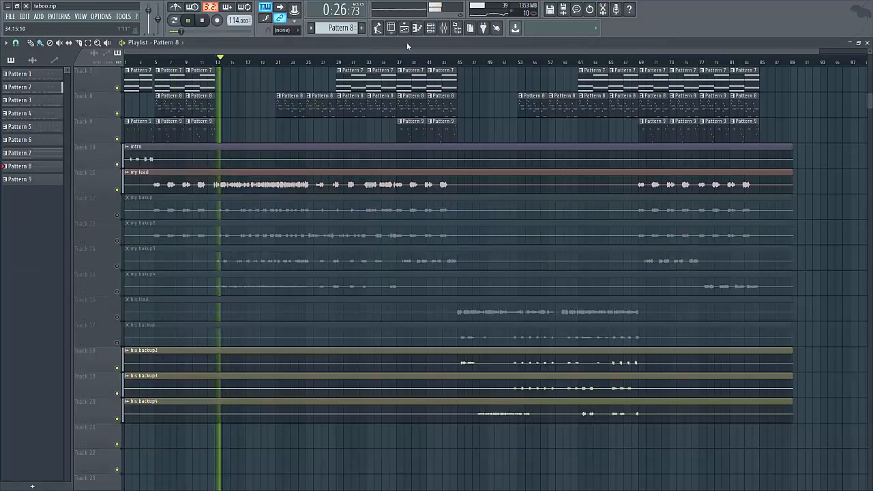
left_click(444, 27)
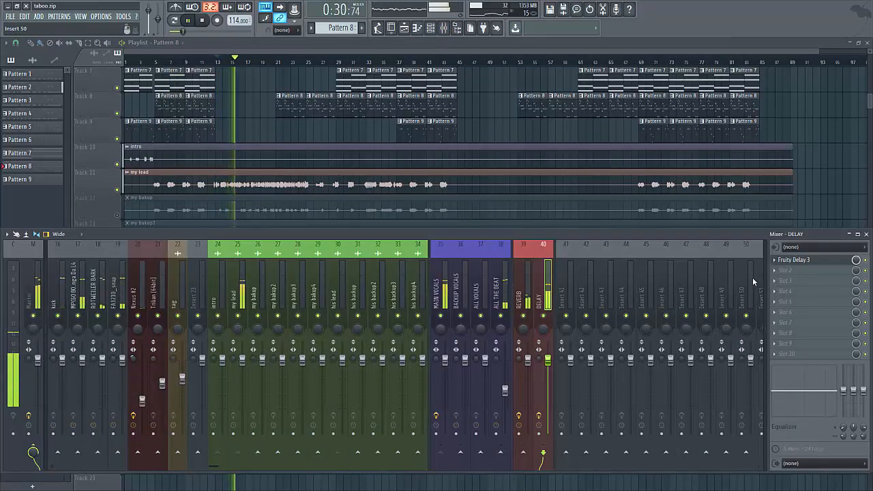
key("space")
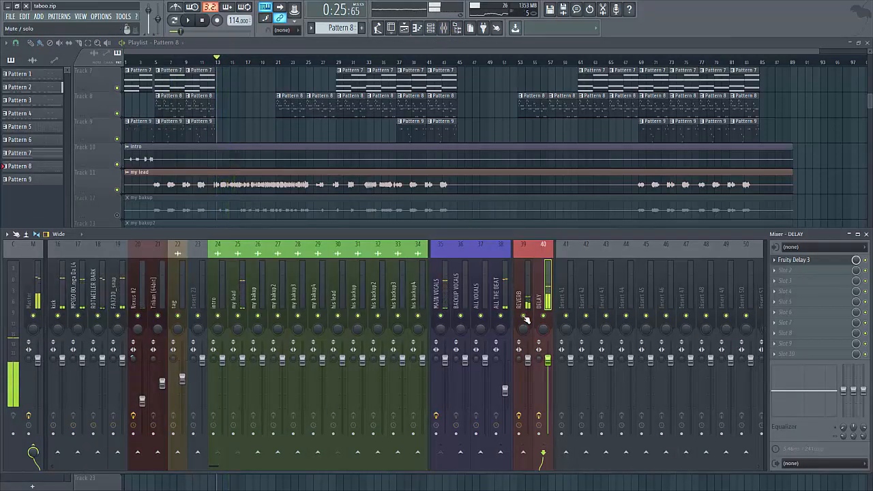
Step: Set the Fruity Delay 3 time on the DELAY bus to 4:0, audition it with the beat and close the plugin
left_click(805, 259)
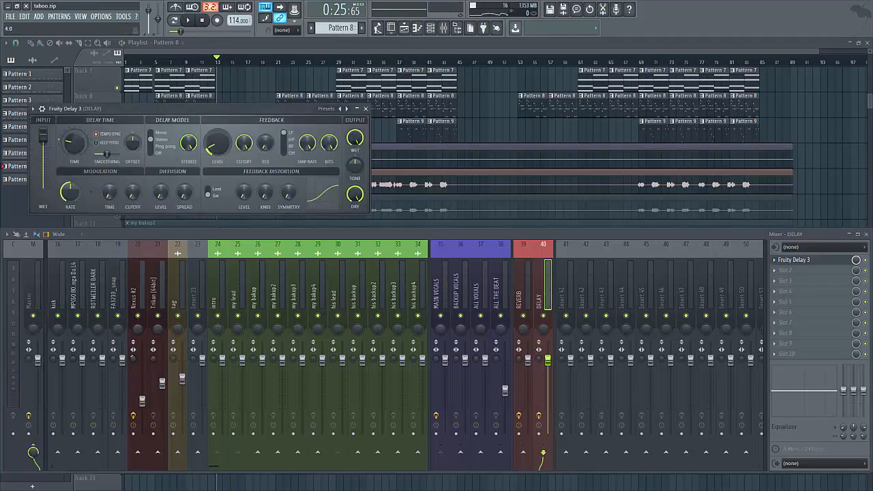
key("space")
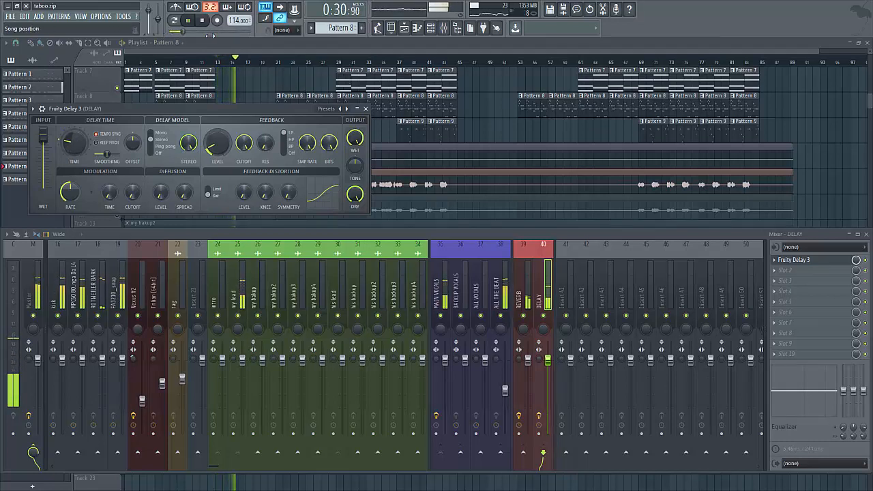
left_click(203, 21)
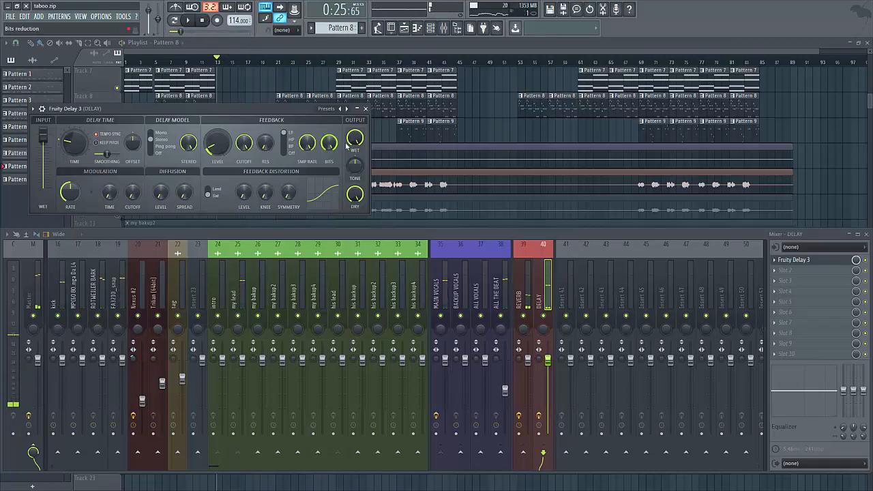
left_click(366, 108)
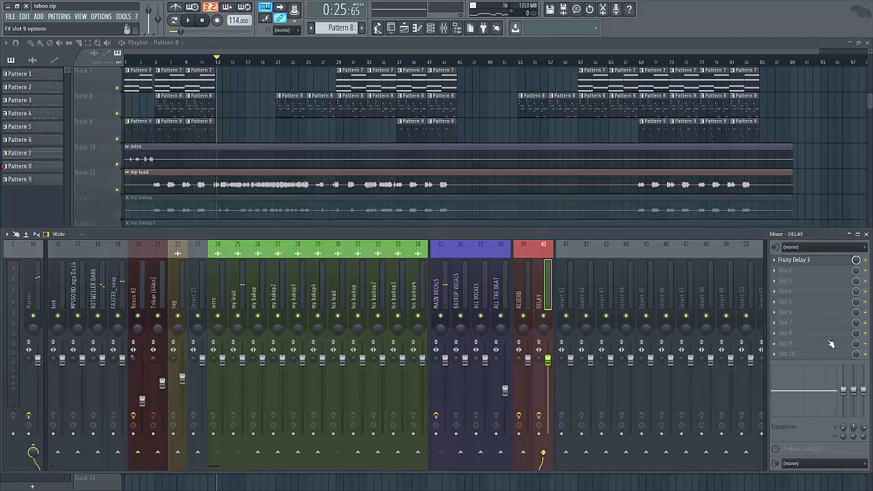
Step: Open Fruity send Delay on MAIN VOCALS, adjust its send volume by ear during playback and close the send window
left_click(440, 304)
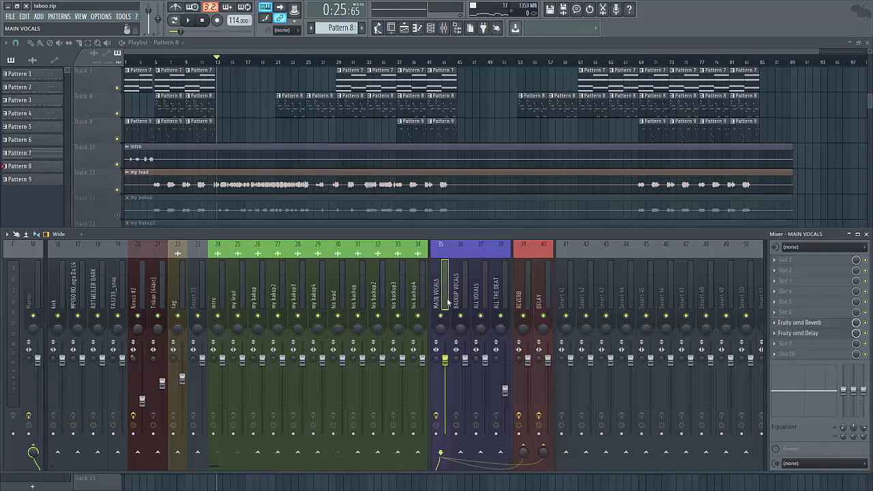
left_click(798, 333)
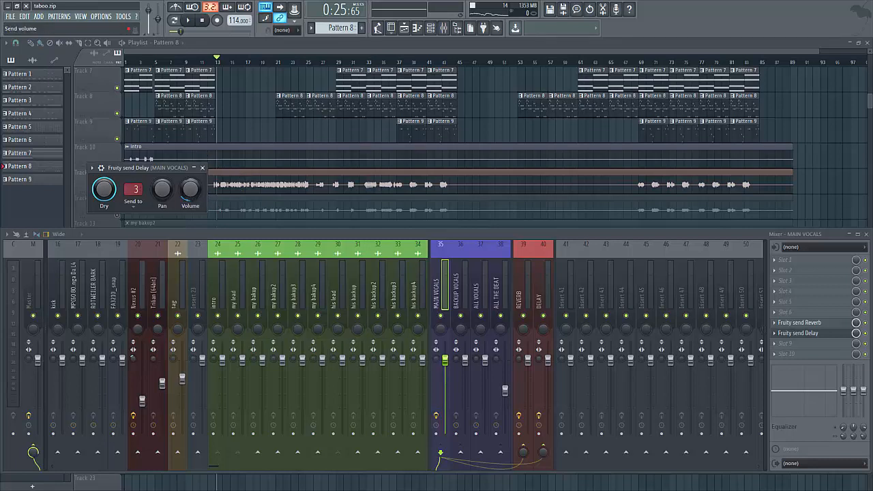
key("space")
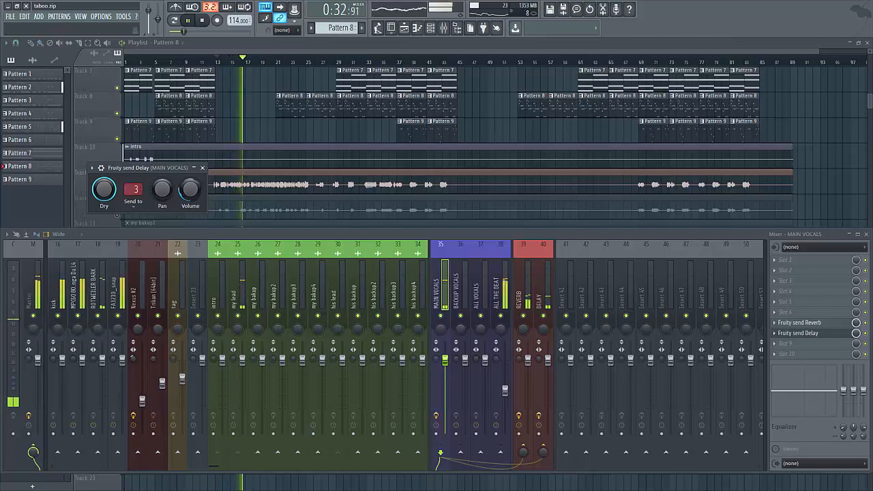
left_click(203, 168)
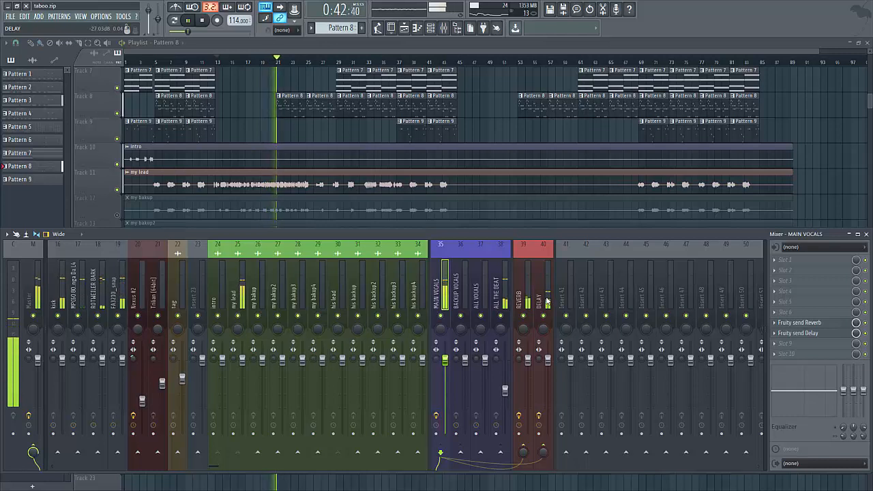
key("space")
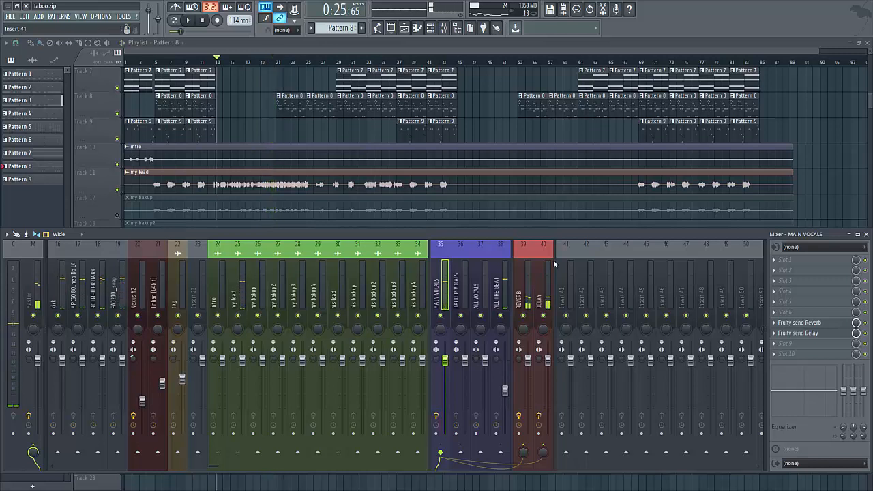
Step: Raise the Delay send volume on MAIN VOCALS and try panning the send slightly left during playback
left_click(808, 334)
left_click(808, 336)
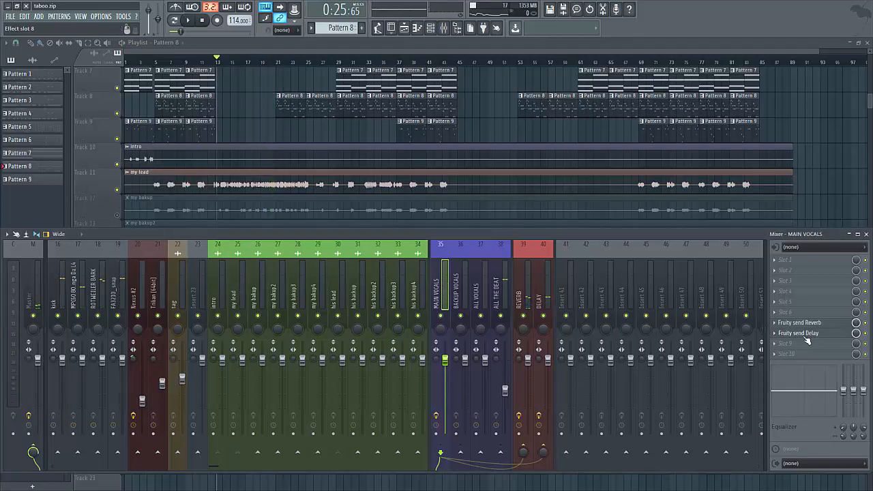
left_click(806, 338)
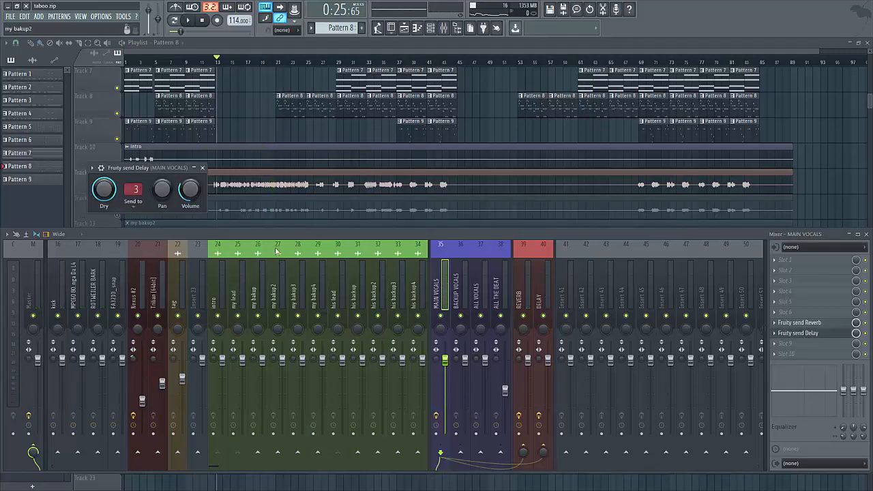
key("space")
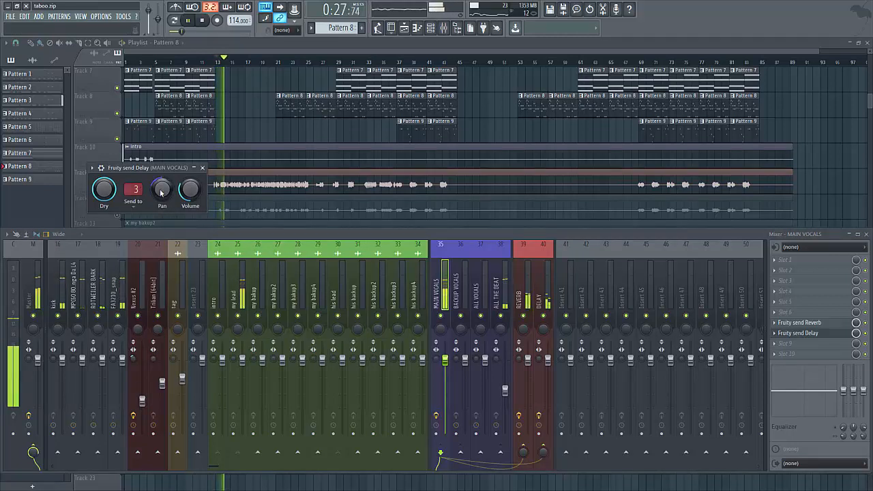
left_click(202, 168)
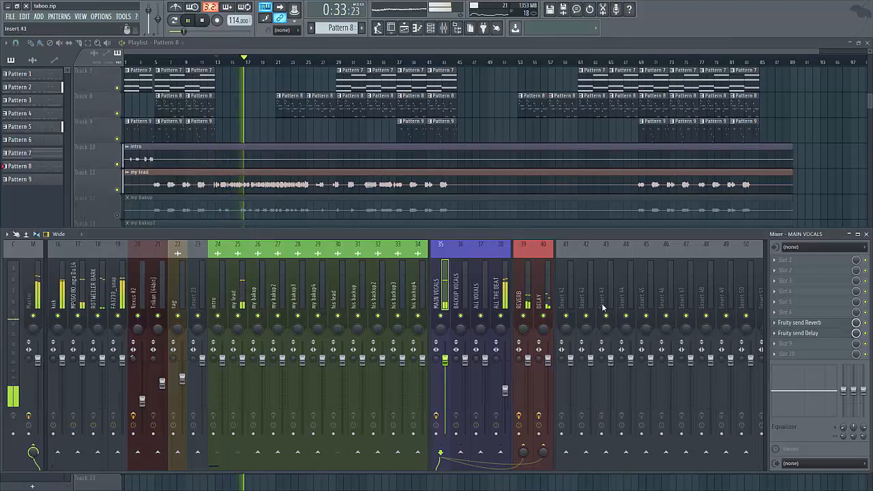
Step: Check the Fruity Delay 3 settings on the DELAY bus during playback, stop the song and close the plugin
left_click(539, 300)
left_click(803, 259)
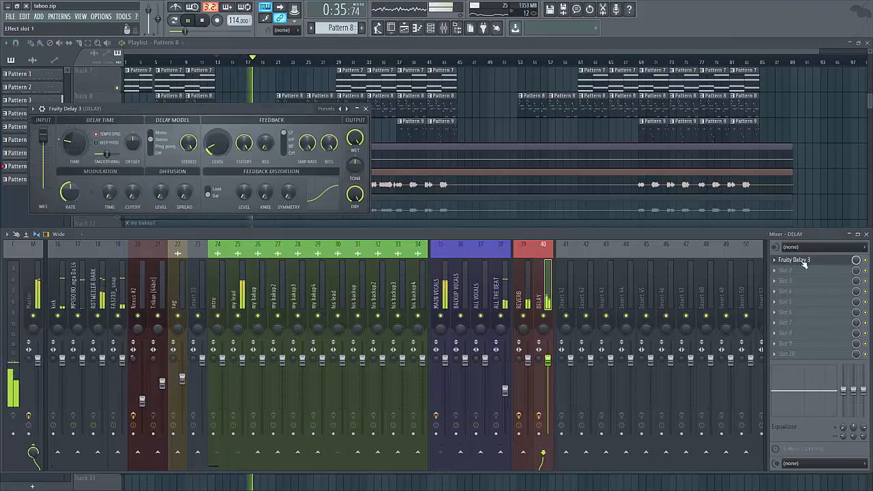
left_click(203, 20)
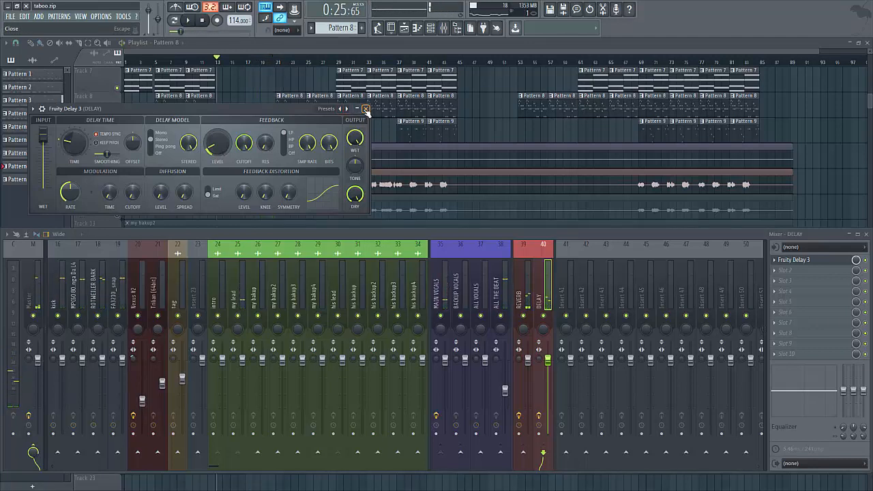
left_click(358, 109)
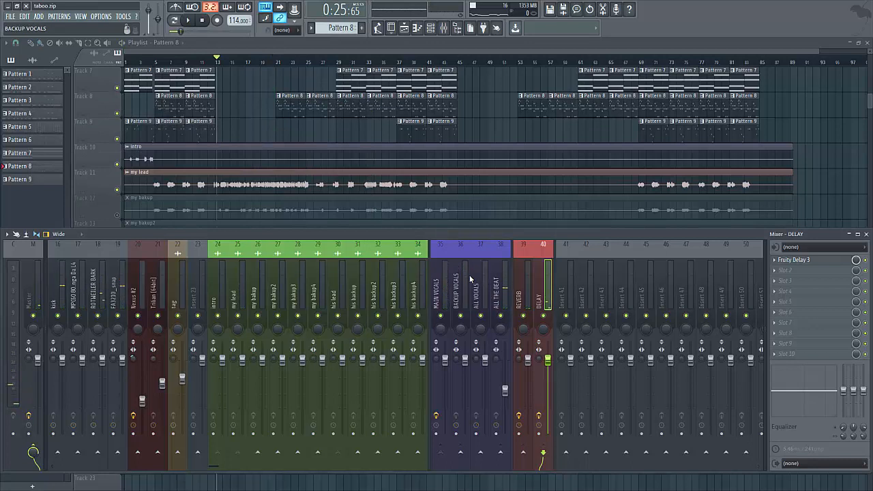
Step: Review the vocal, beat, reverb and delay buses in the mixer and select MAIN VOCALS
scroll(470, 279, "left", 3)
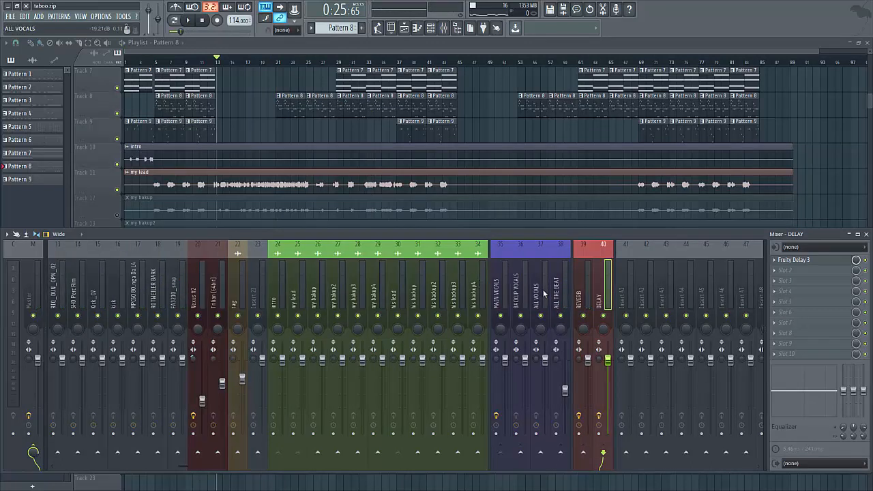
scroll(544, 293, "right", 3)
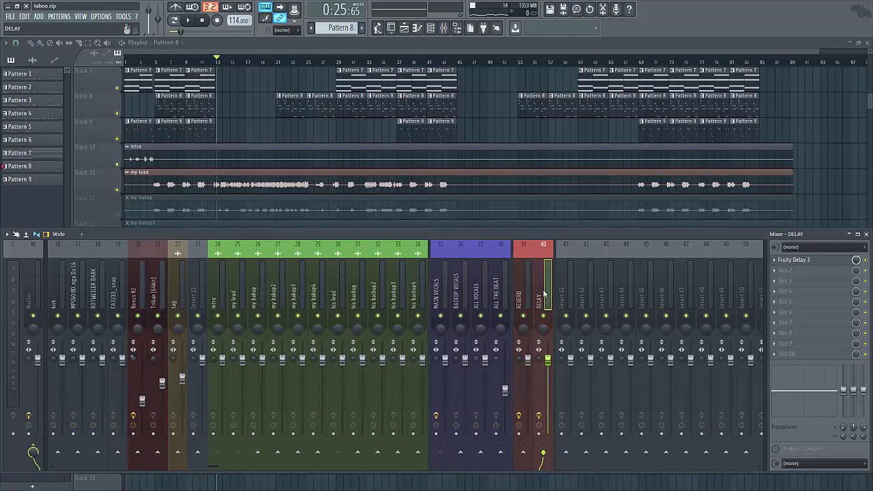
left_click(441, 294)
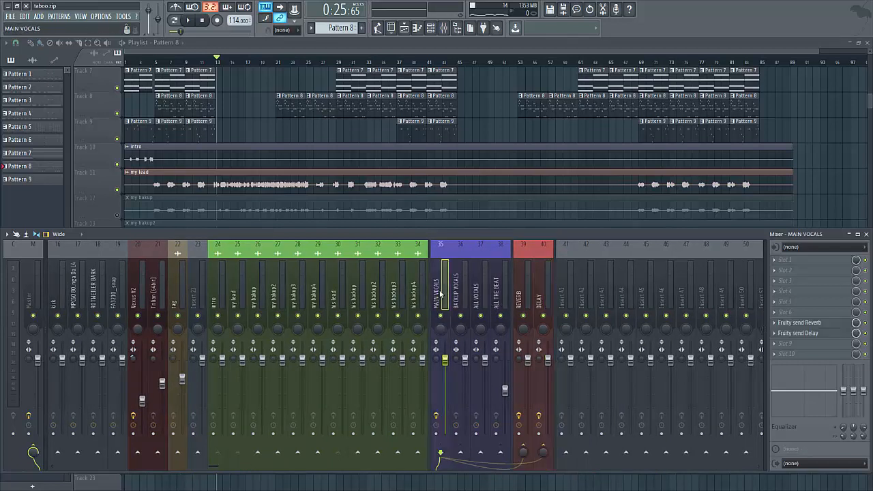
Step: Review the individual vocal tracks from intro through his backup4 and their routing to the vocal buses
left_click(218, 293)
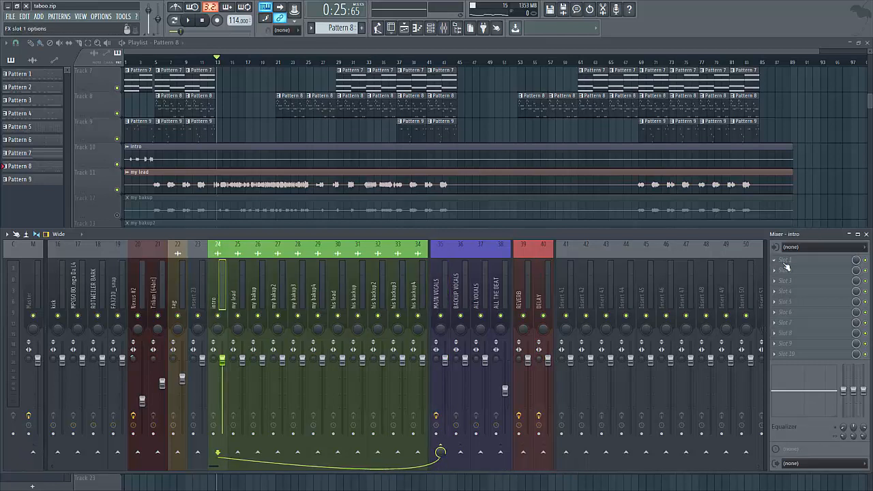
left_click(237, 295)
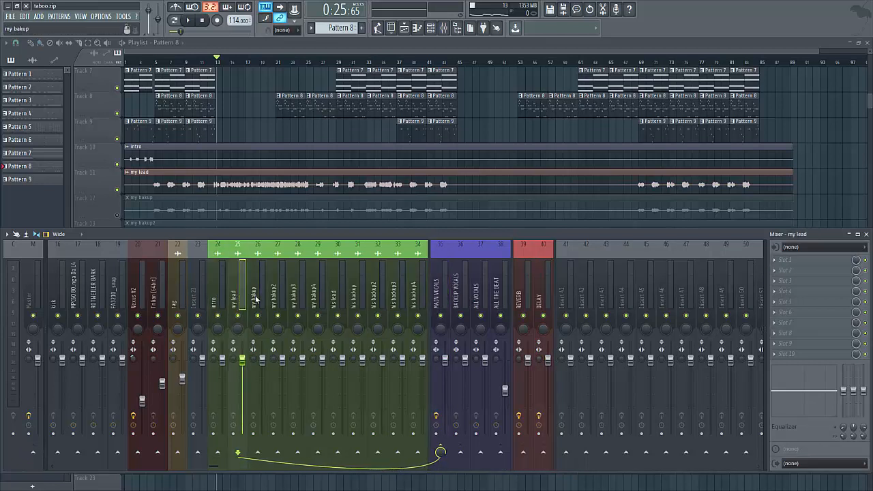
left_click(257, 294)
left_click(278, 295)
left_click(298, 295)
left_click(317, 295)
key("Right")
key("Right")
key("Right")
key("Right")
key("Right")
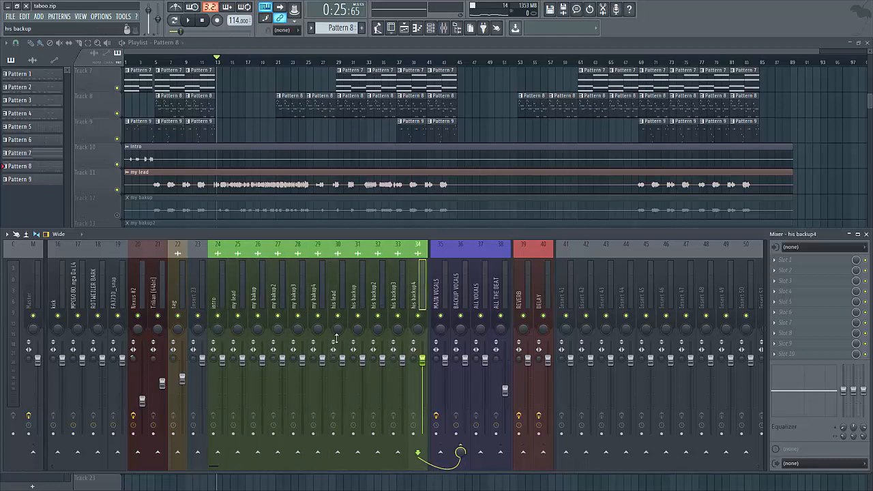
Step: Load AutoTuneVST from the plugin database into the intro track's first effect slot and play the song with it
left_click(213, 291)
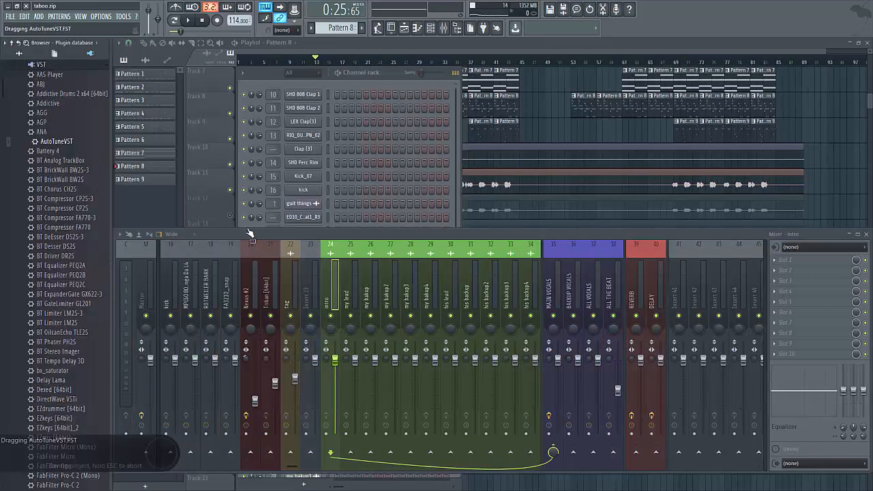
left_click_drag(248, 229, 778, 269)
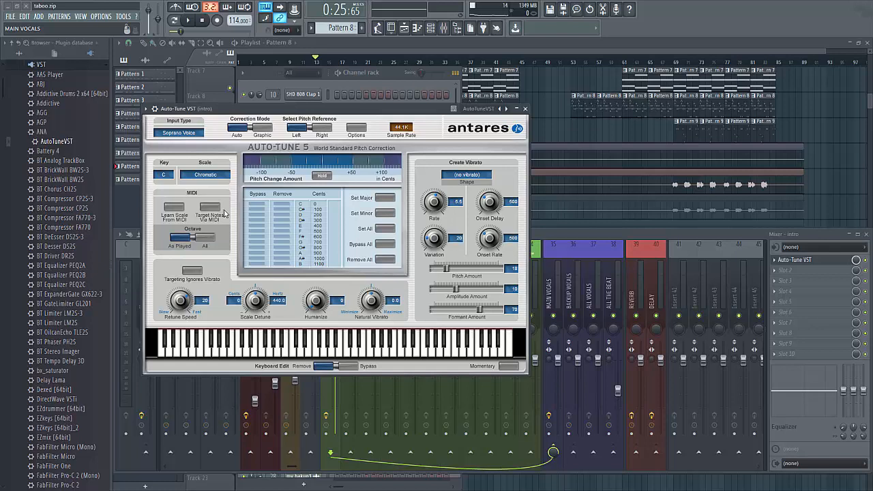
key("space")
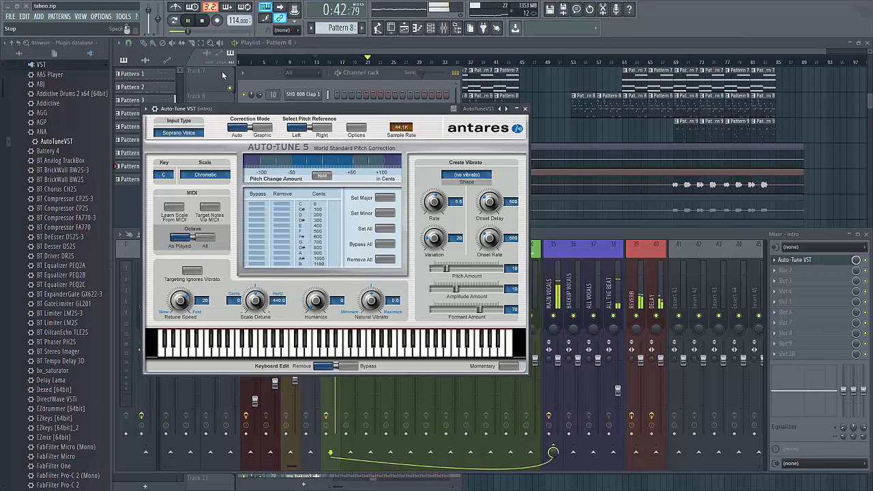
key("space")
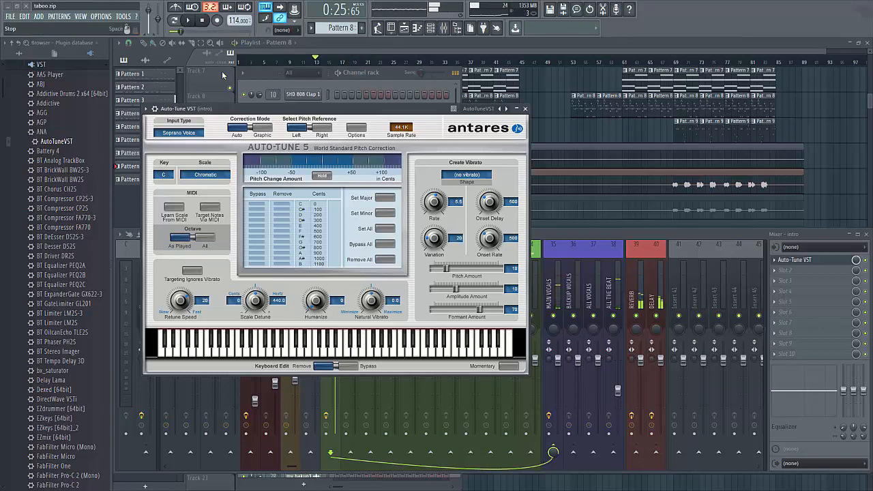
Step: Set the Auto-Tune key to A and the scale to Major on the intro track
left_click(163, 174)
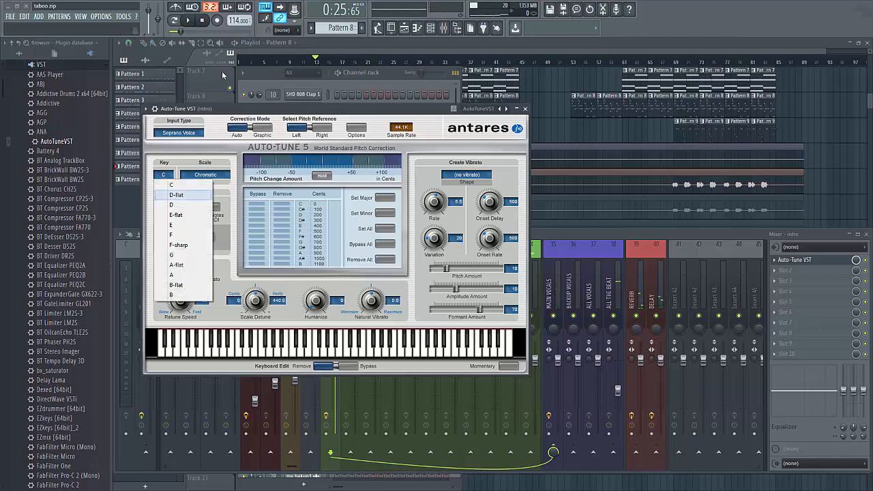
left_click(172, 275)
left_click(205, 174)
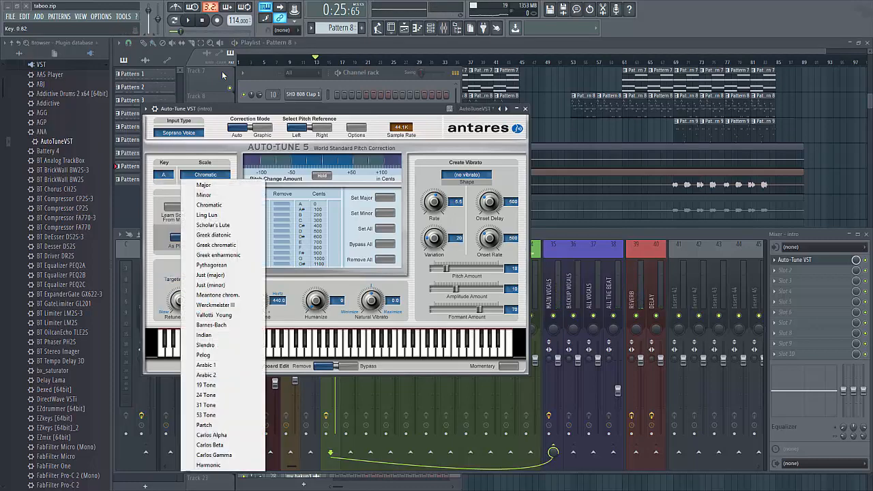
left_click(204, 184)
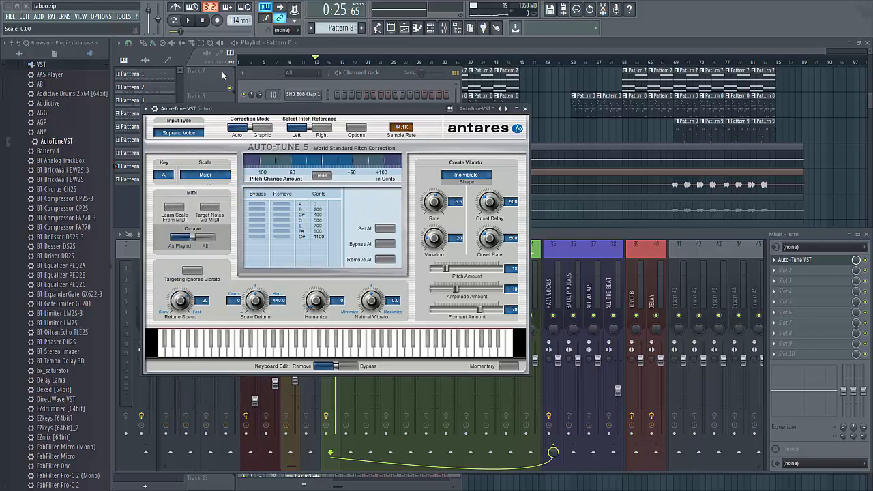
Step: Try the Alto/Tenor Voice and Low Male Voice input types in Auto-Tune and settle on Bass Instrument
left_click(178, 133)
left_click(190, 153)
left_click(179, 132)
left_click(189, 163)
left_click(178, 132)
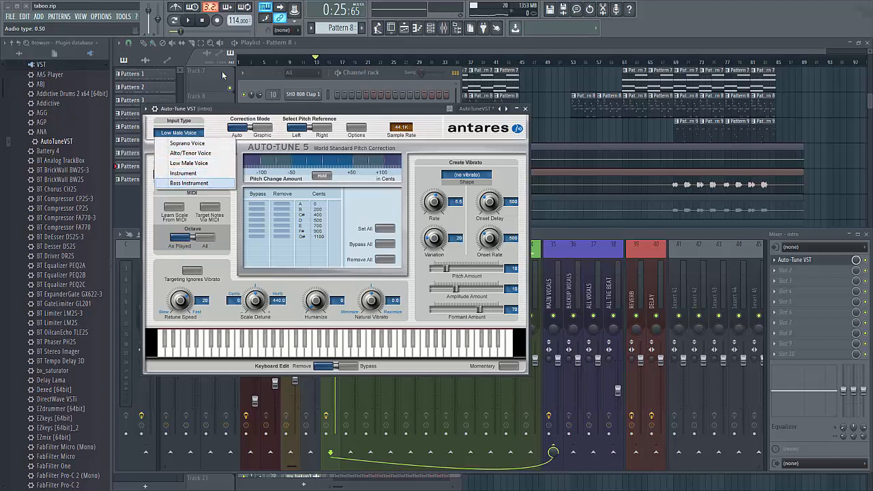
left_click(189, 182)
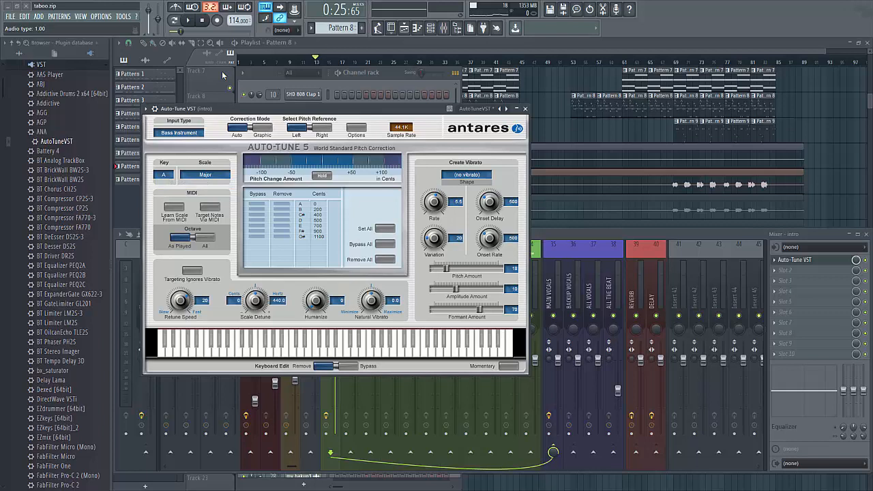
Step: Play the song with the intro track's Auto-Tune settings, close the plugin window and stop playback
key("space")
key("space")
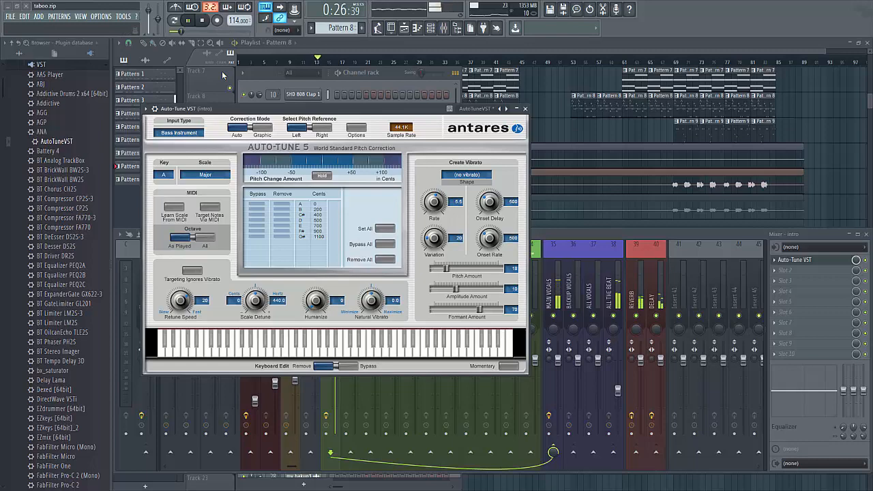
key("Escape")
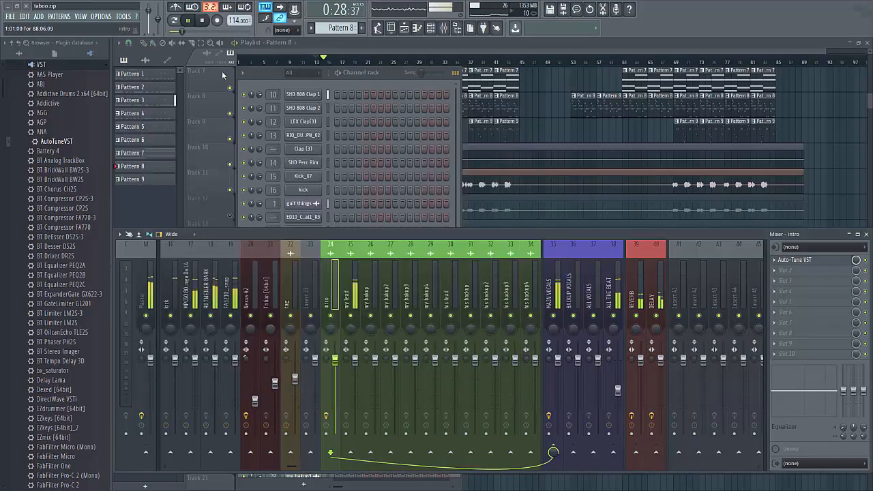
key("space")
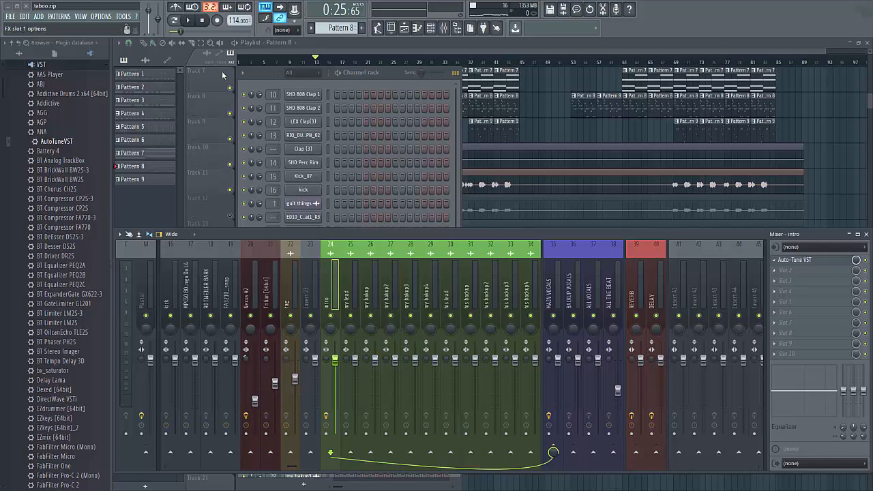
Step: Copy the intro track's Auto-Tune with its settings to the my lead and my bakup tracks and close the plugin window
left_click(774, 259)
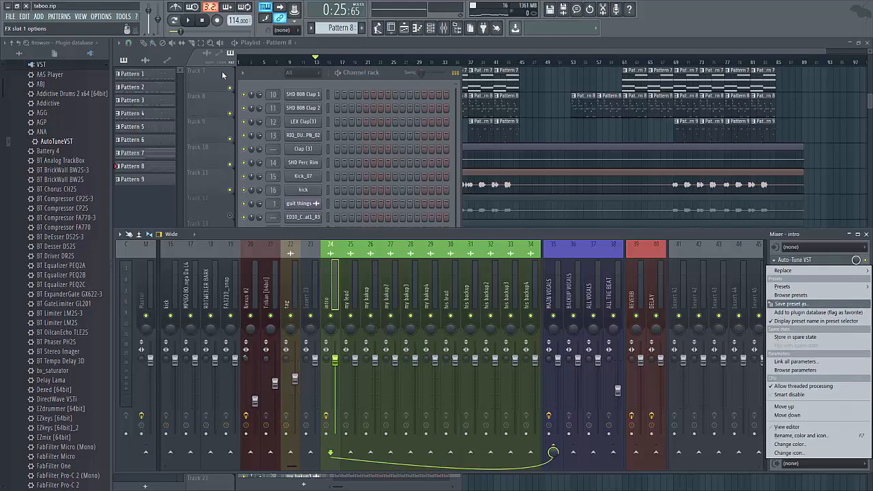
left_click_drag(791, 305, 350, 311)
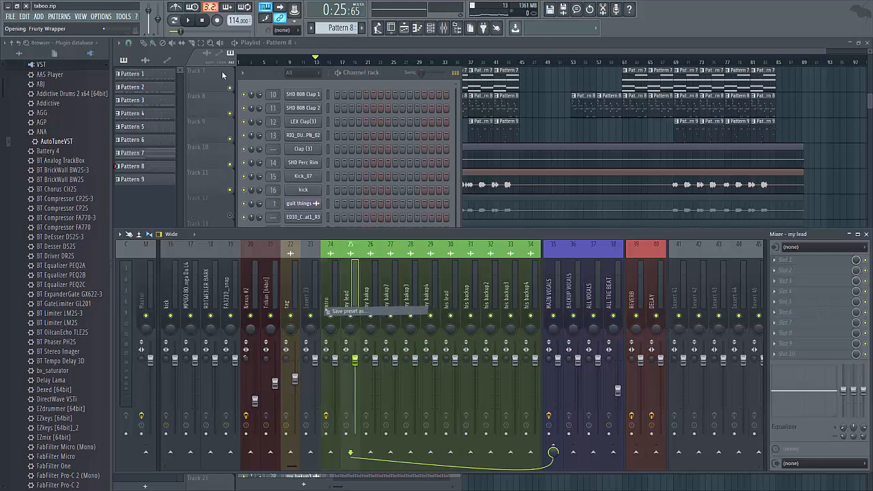
left_click(795, 260)
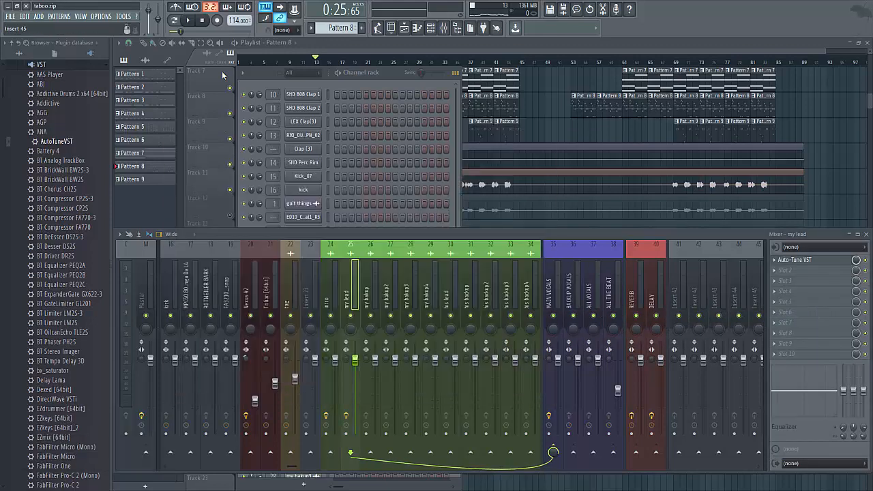
left_click(774, 260)
left_click_drag(791, 304, 370, 317)
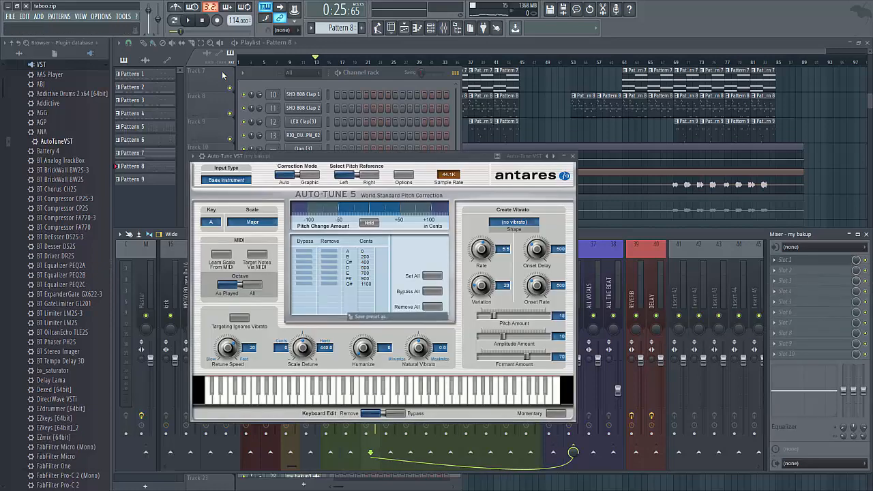
left_click(572, 157)
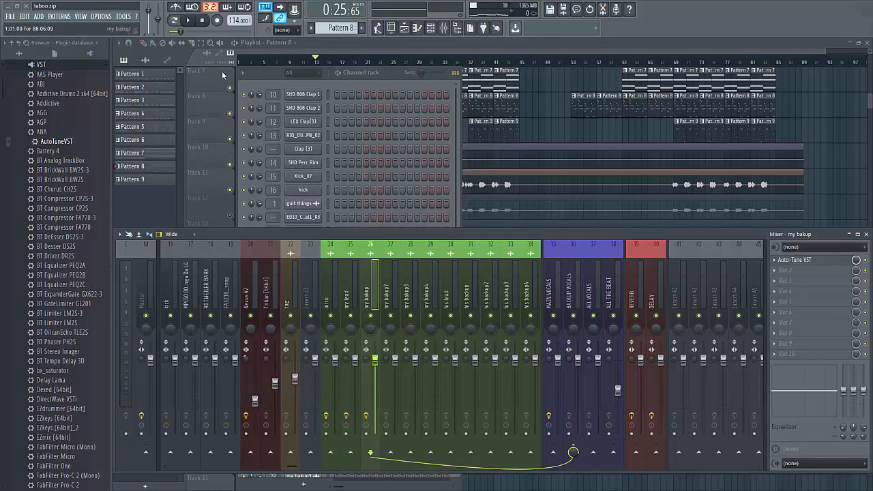
Step: Set the Auto-Tune retune speed on my lead to 10 during playback and close the plugin
key("space")
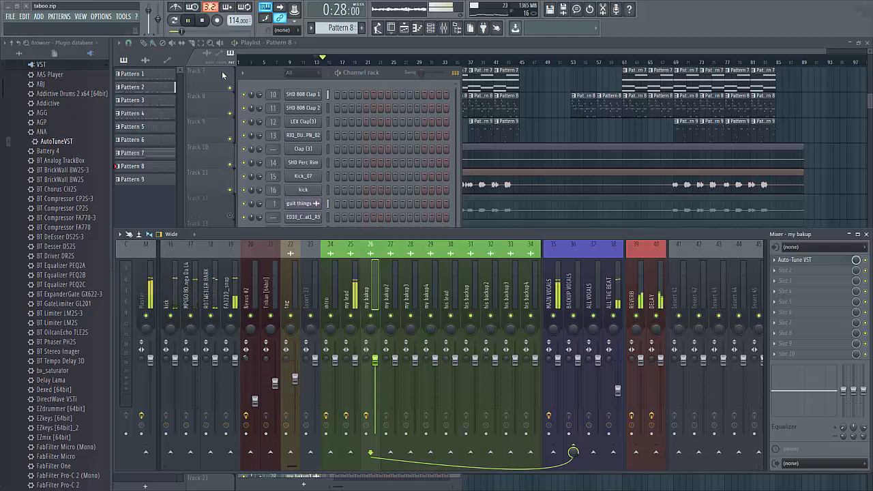
left_click(349, 295)
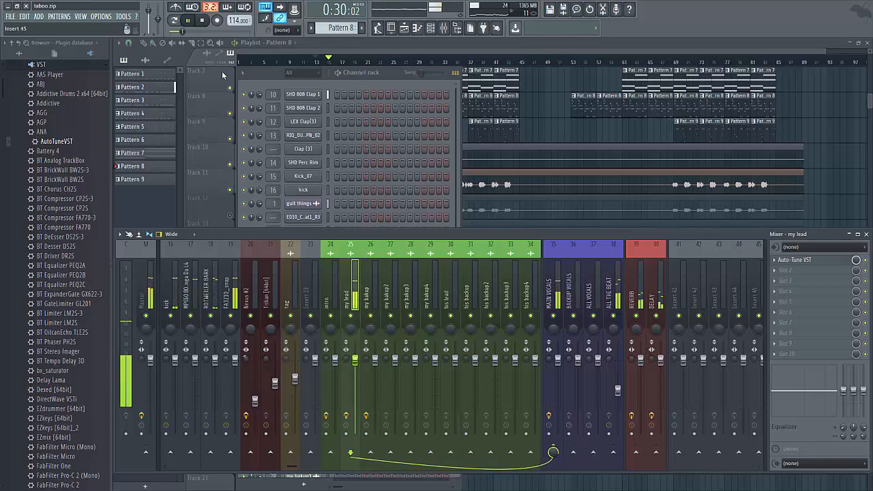
left_click(795, 260)
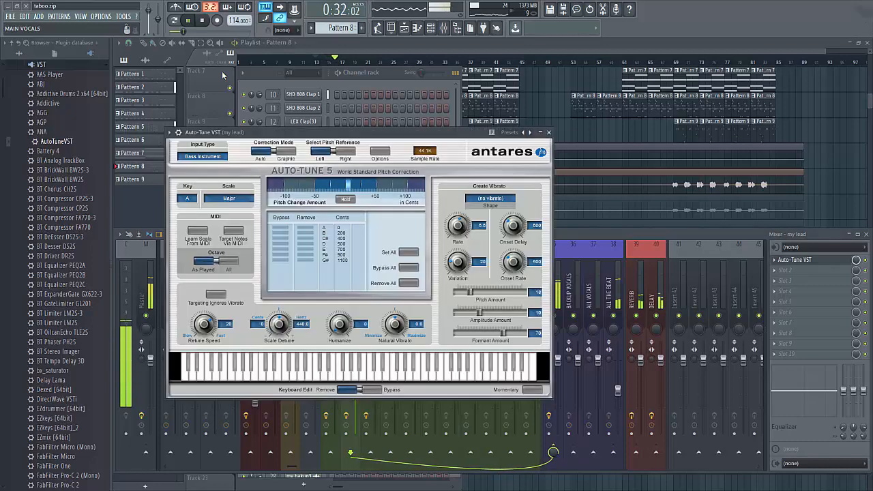
left_click_drag(204, 324, 204, 318)
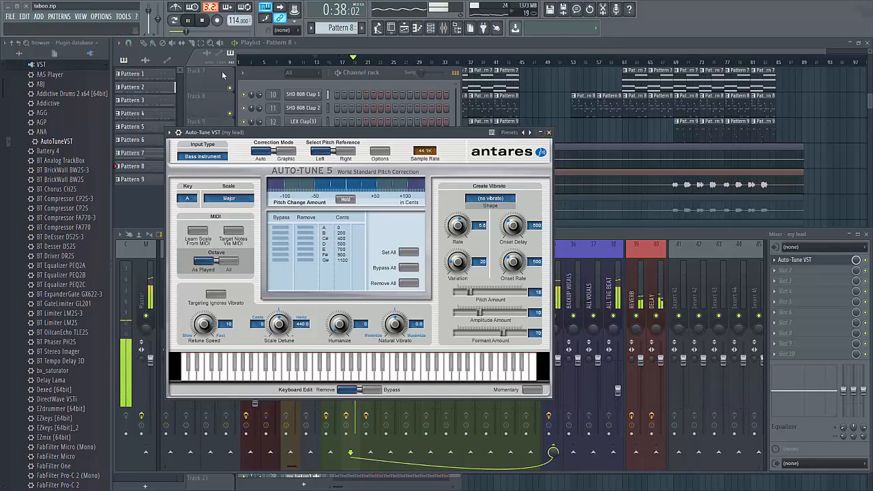
left_click(549, 133)
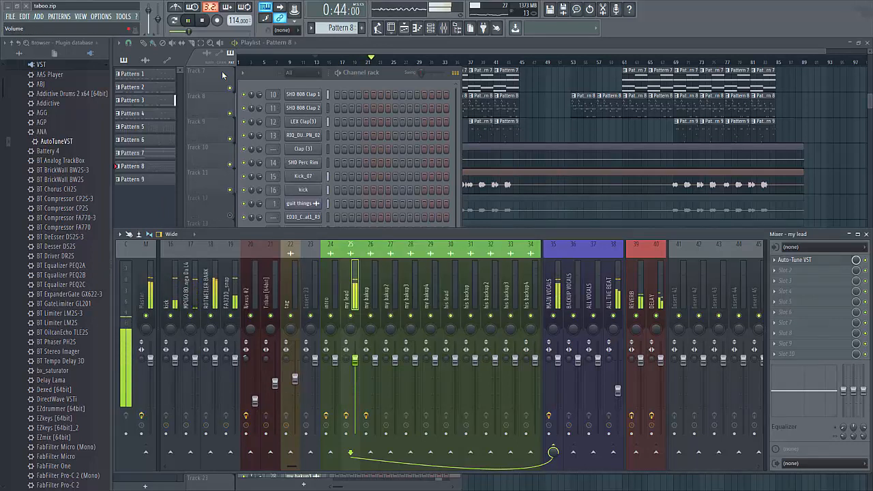
Step: Raise the ALL THE BEAT bus volume slightly against the vocals and stop the song
left_click(612, 287)
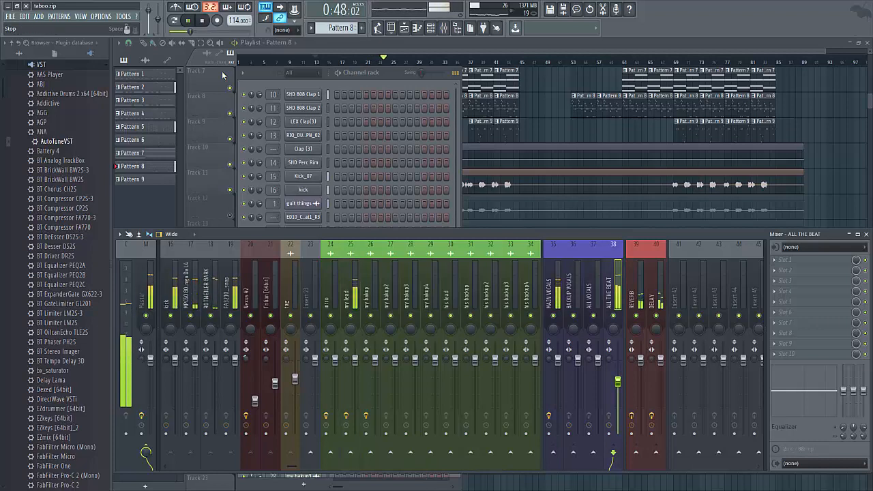
key("space")
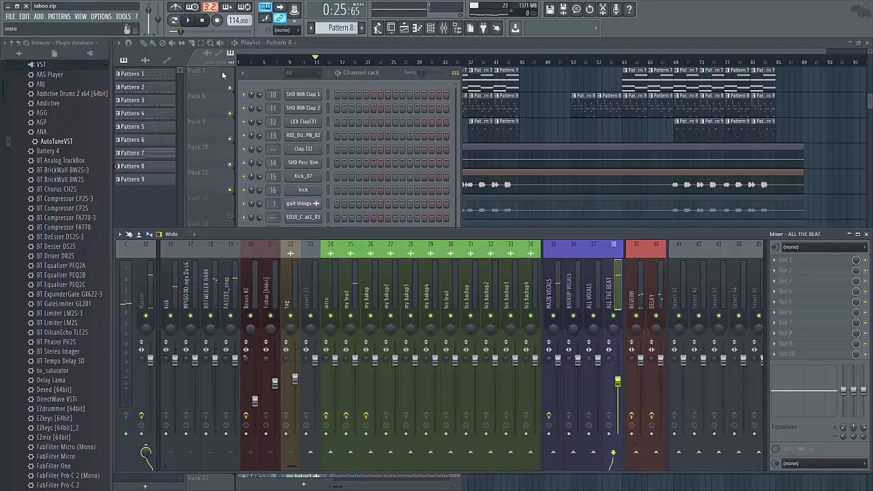
Step: Select the MAIN VOCALS and BACKUP VOCALS buses together and route them only to ALL VOCALS
left_click(328, 289)
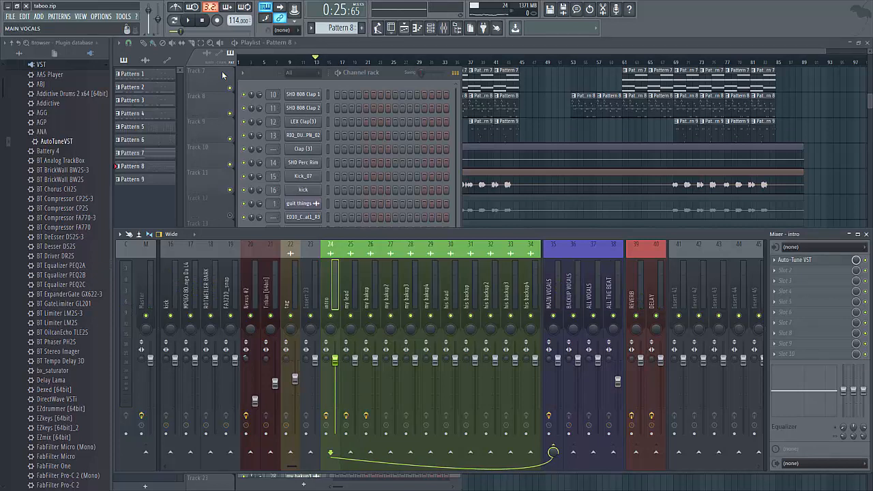
left_click(550, 290)
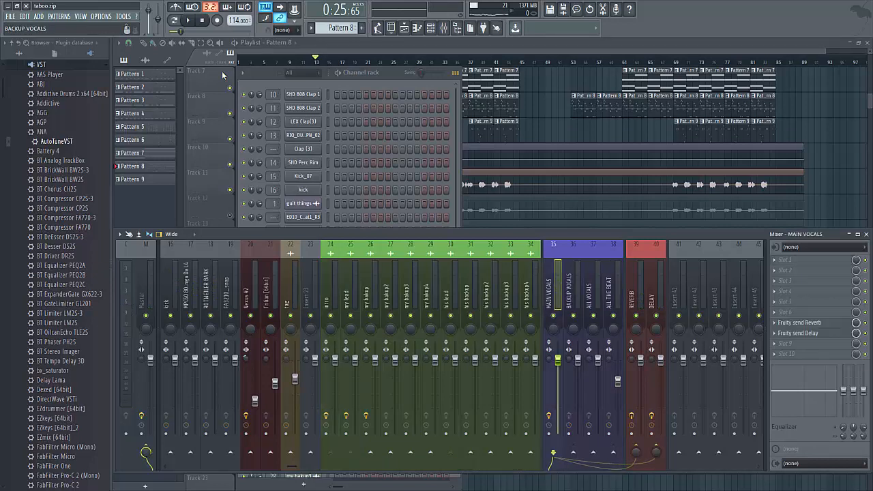
left_click(569, 290, "ctrl")
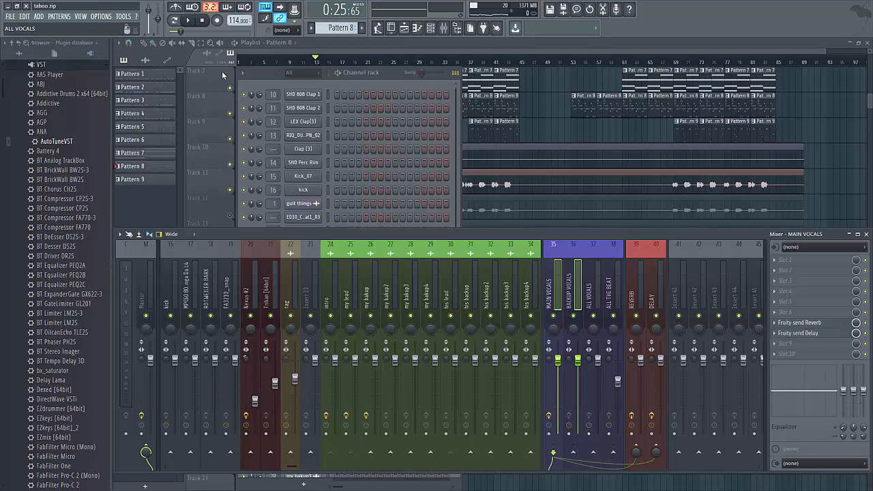
right_click(593, 452)
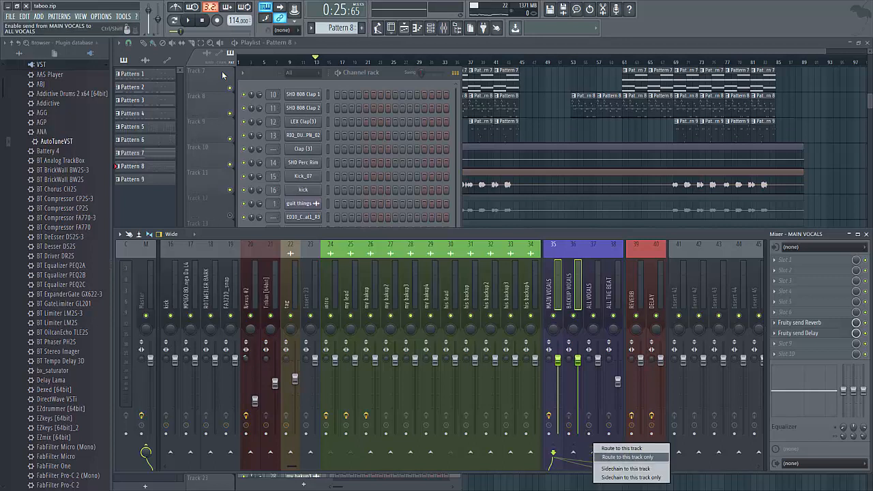
left_click(627, 458)
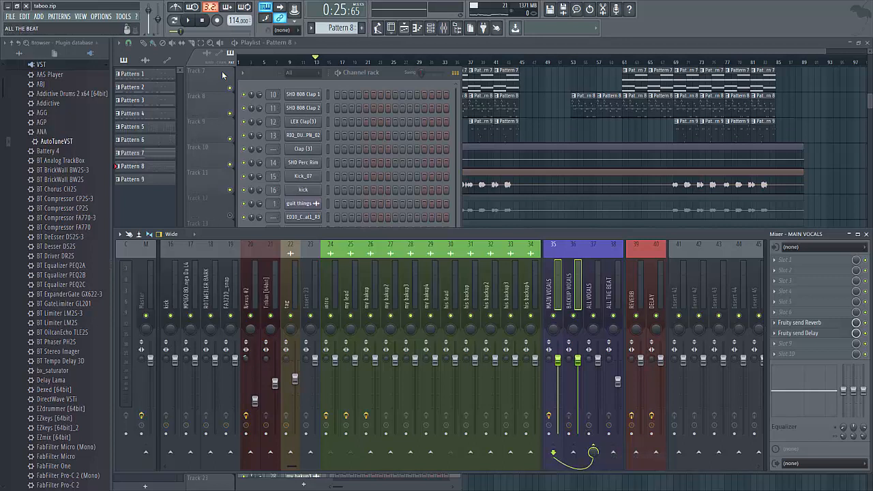
Step: Check the signal on the ALL VOCALS bus during playback and bring the full playlist into view
left_click(590, 293)
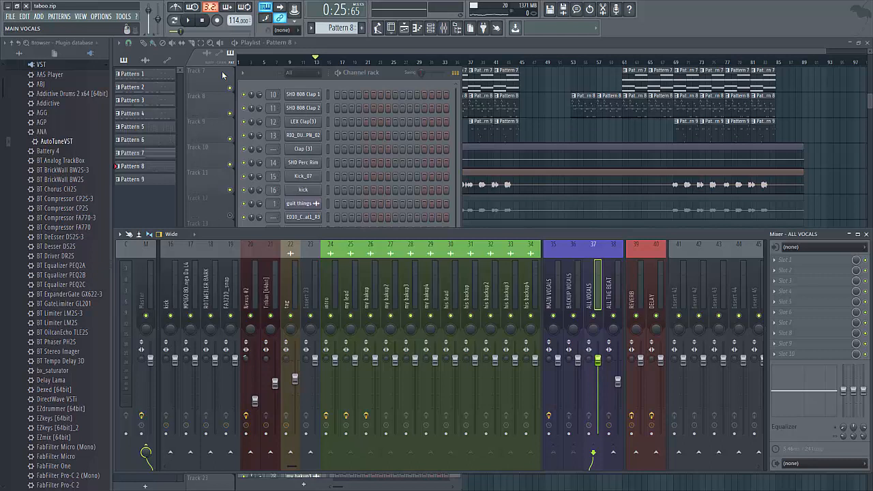
key("space")
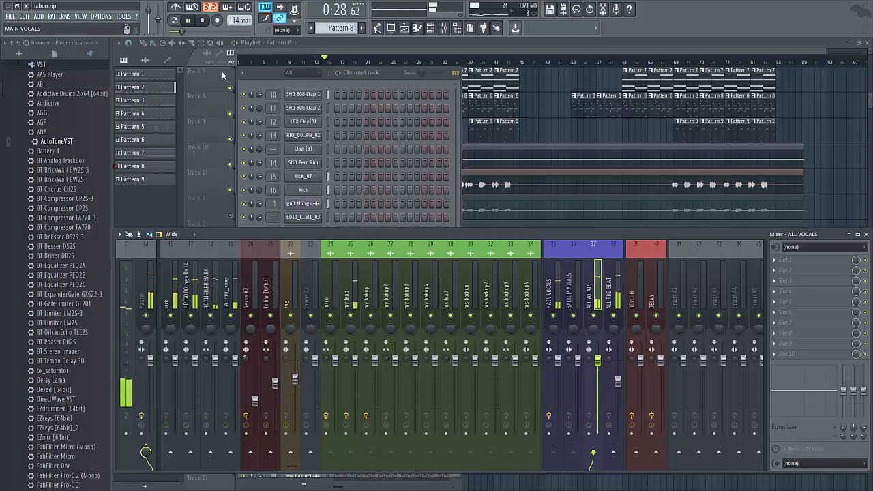
key("F12")
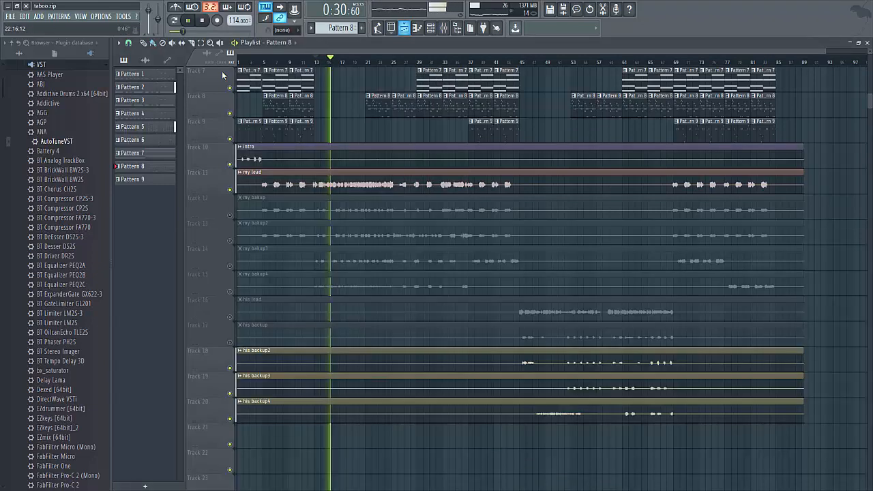
Step: Restore all muted vocal tracks in the playlist, bring up the mixer and stop playback
right_click(230, 240)
right_click(229, 241)
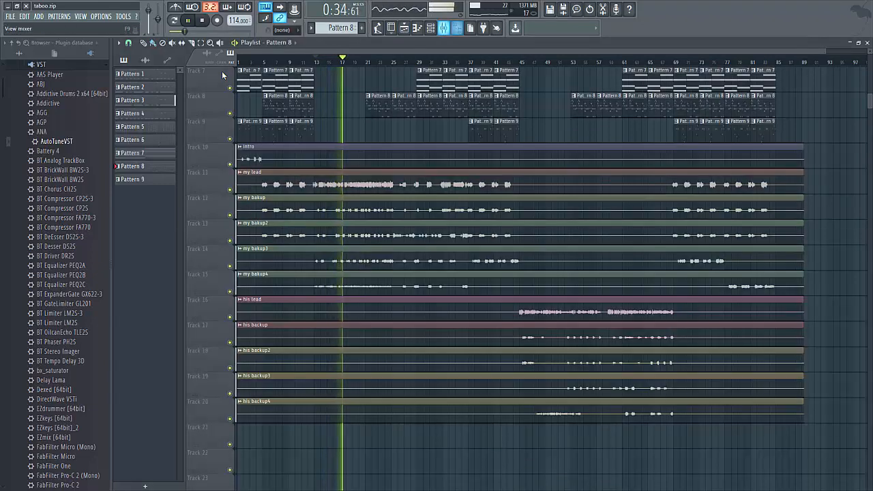
key("F9")
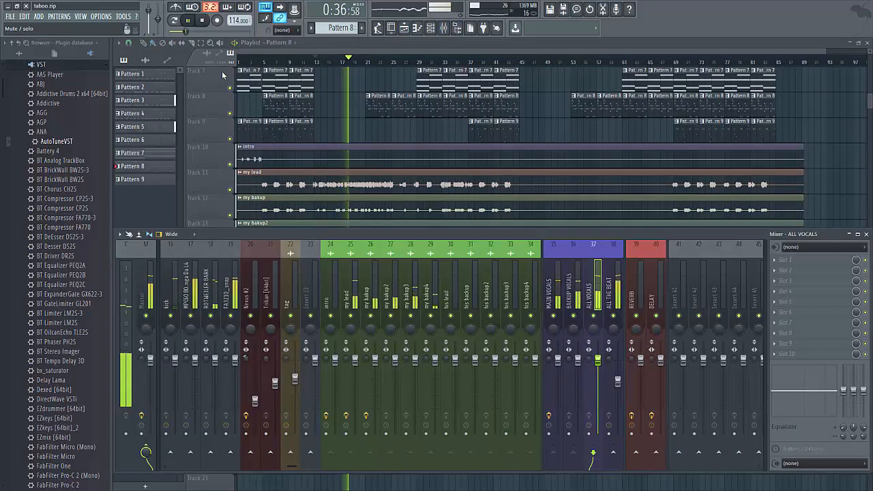
key("space")
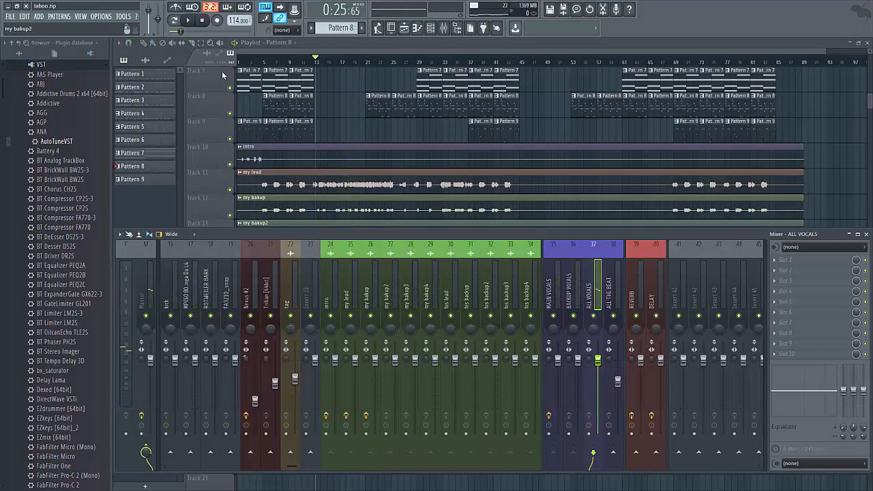
Step: Pan my bakup2 about 55% left and my bakup4 left, and pan my bakup3 and my bakup right
left_click(407, 293)
left_click(387, 294)
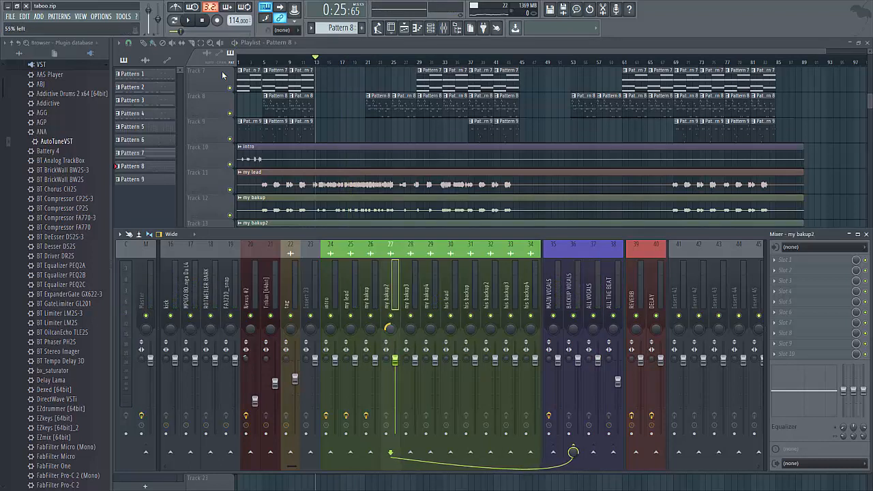
left_click_drag(411, 329, 410, 298)
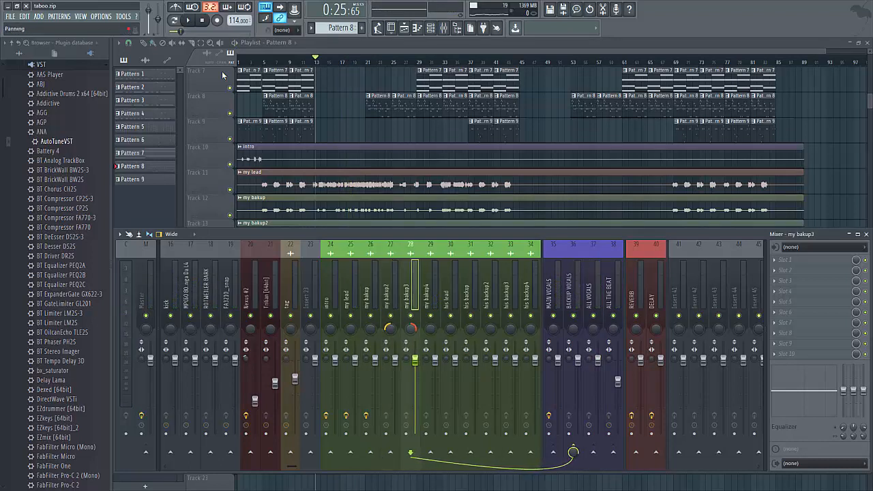
left_click_drag(431, 328, 430, 349)
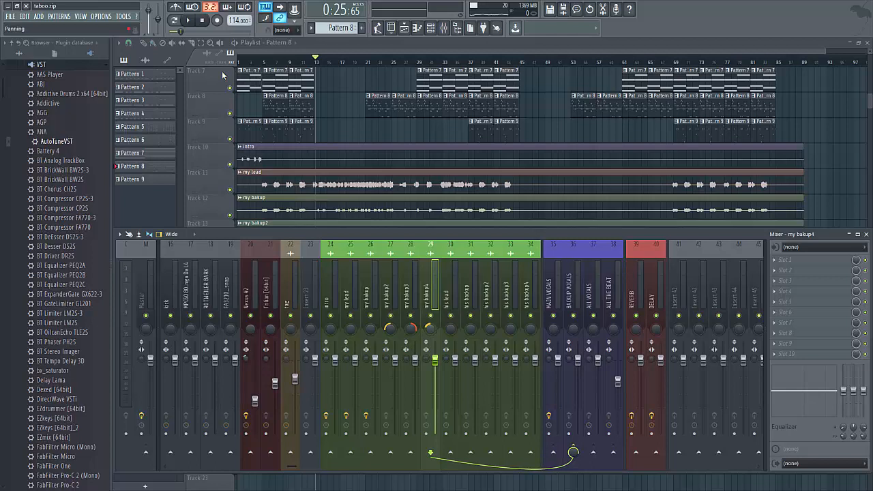
left_click_drag(370, 329, 371, 307)
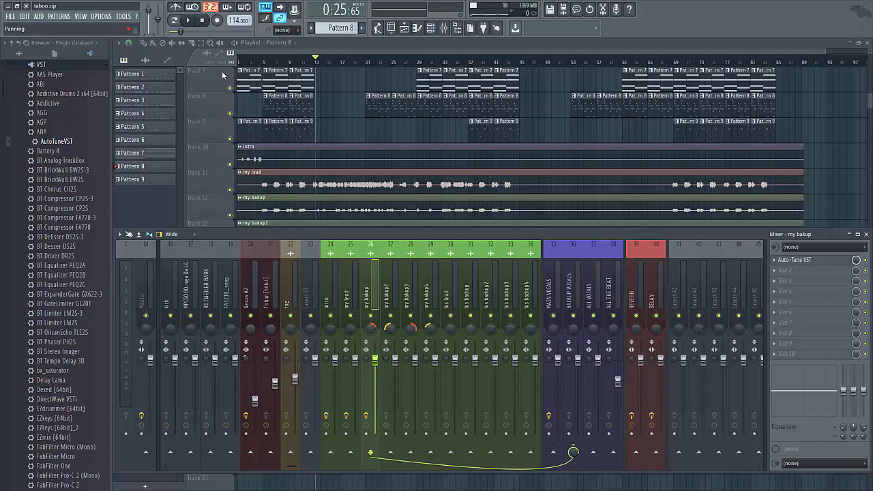
Step: Pan his backup and his backup3 left, his backup2 right, and move his backup4 off center
mouse_move(470, 328)
left_mouse_down()
mouse_move(469, 341)
mouse_move(490, 318)
left_mouse_up()
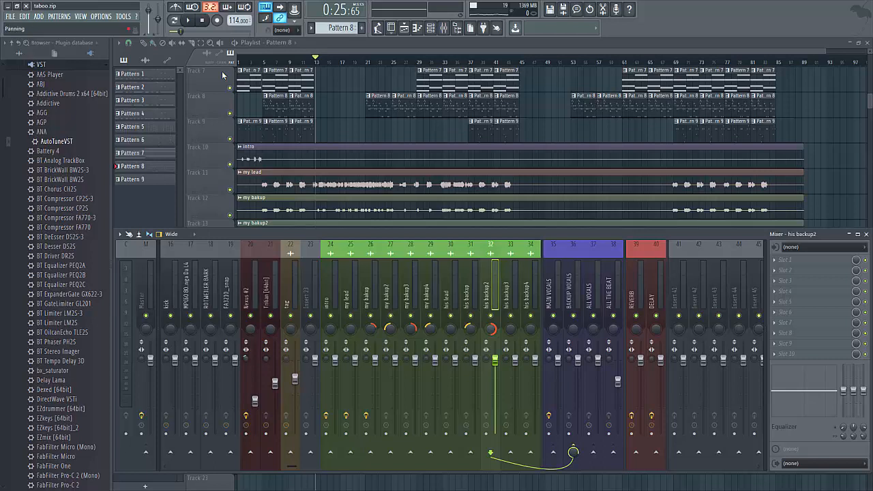
mouse_move(510, 329)
left_mouse_down()
mouse_move(510, 342)
mouse_move(530, 324)
left_mouse_up()
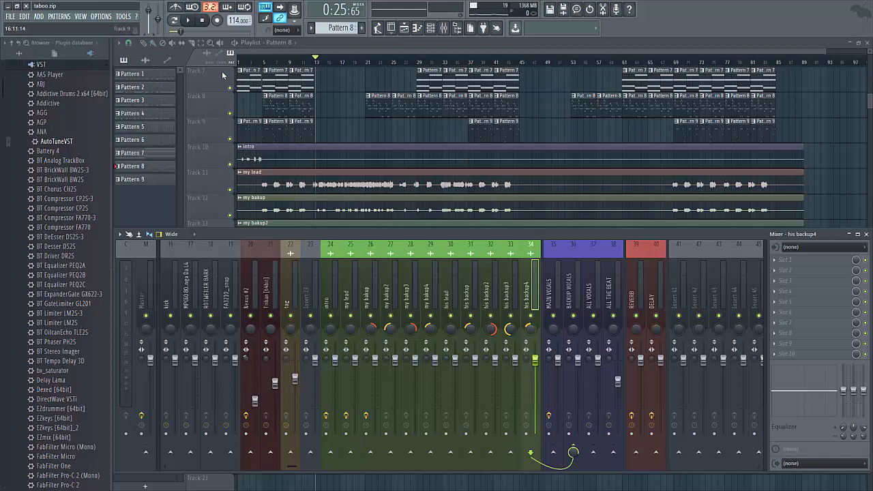
Step: Play the song from just before bar 5 and solo the BACKUP VOCALS bus in the mixer
left_click(260, 61)
key("space")
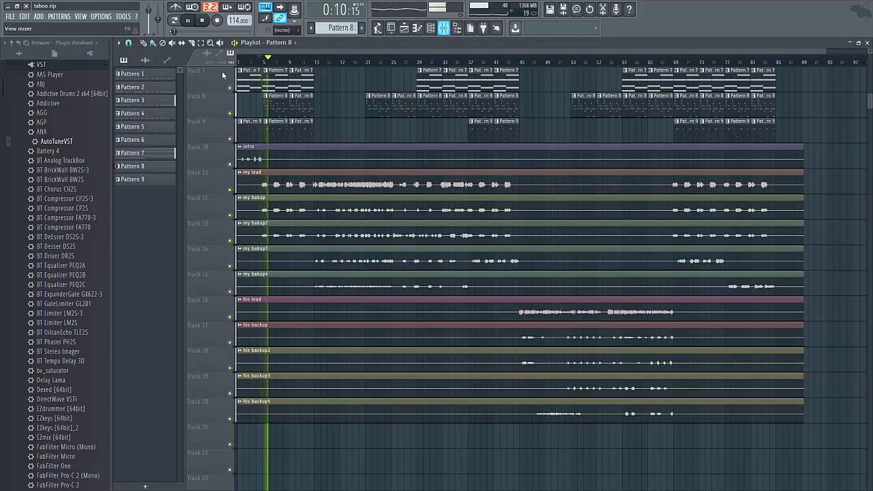
left_click(444, 27)
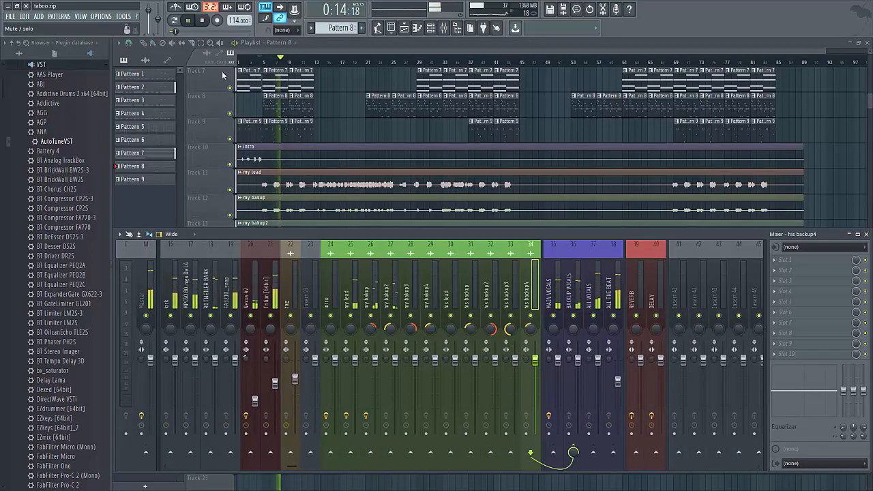
right_click(573, 316)
key("space")
key("space")
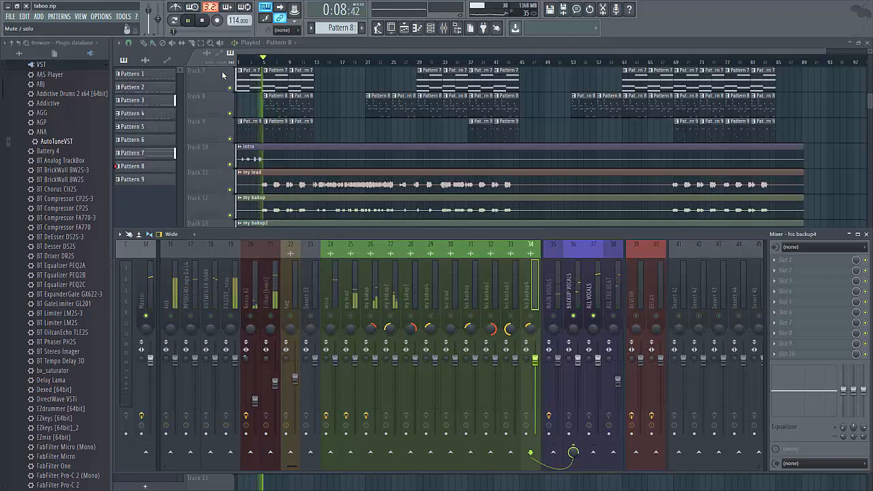
Step: Audition my bakup and my bakup2 through the soloed BACKUP VOCALS bus and restore all mixer tracks
left_click(430, 315)
left_click(450, 315)
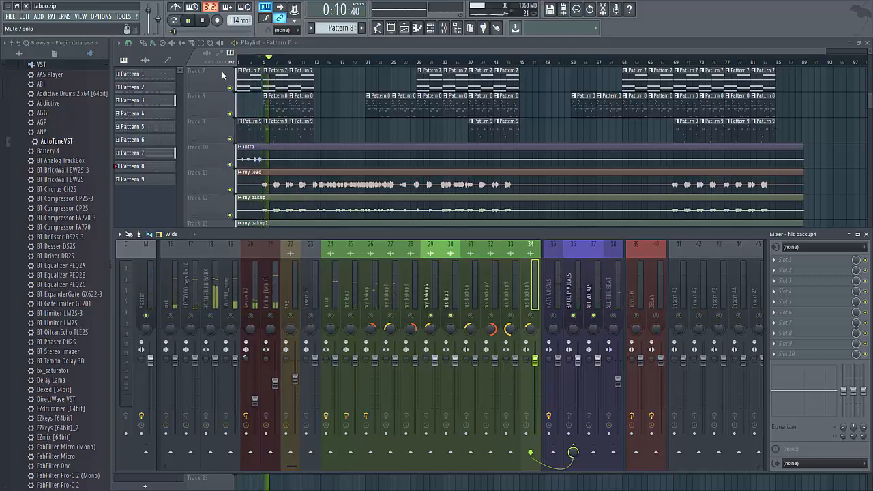
left_click(371, 316)
left_click(390, 316)
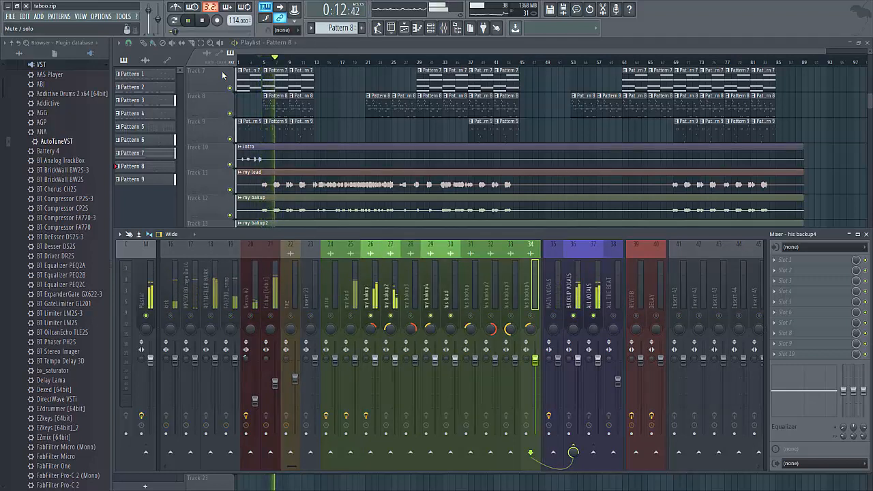
right_click(450, 316)
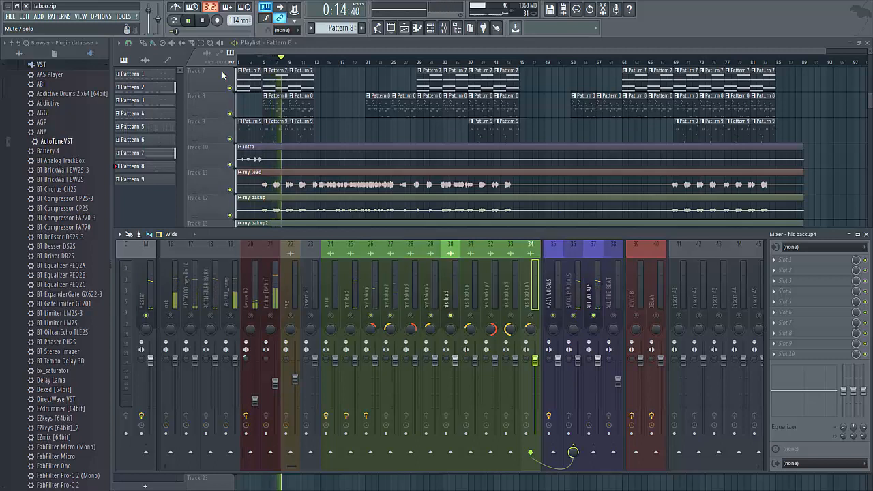
right_click(450, 315)
Step: Try the ALL VOCALS bus fully lowered and raised to about -6.1 dB during playback, and reset its volume
left_click(573, 290)
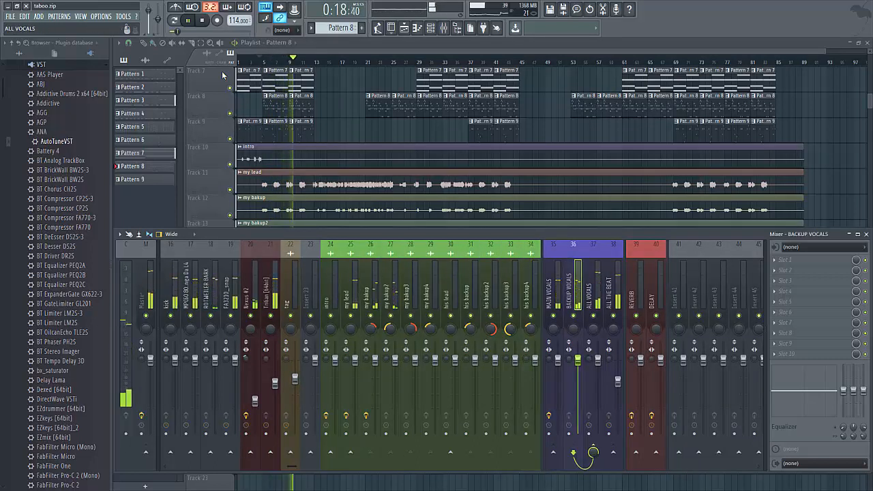
left_click(593, 290)
key("space")
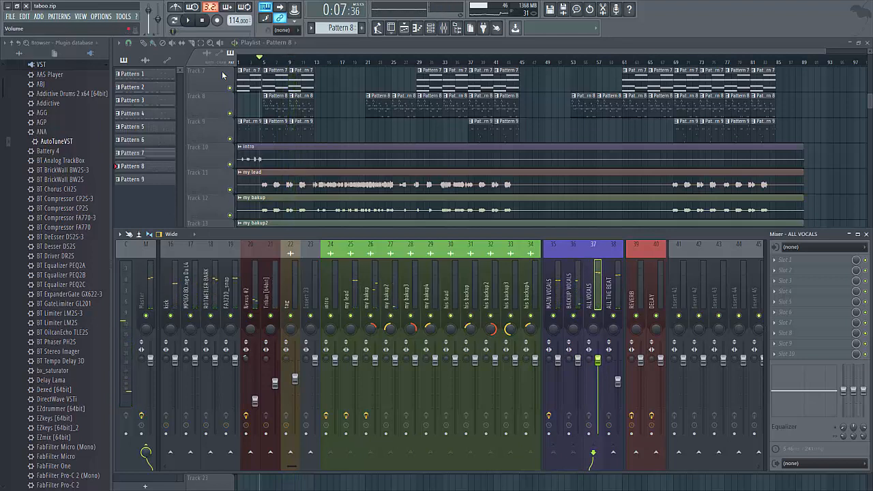
left_click_drag(597, 358, 598, 433)
key("space")
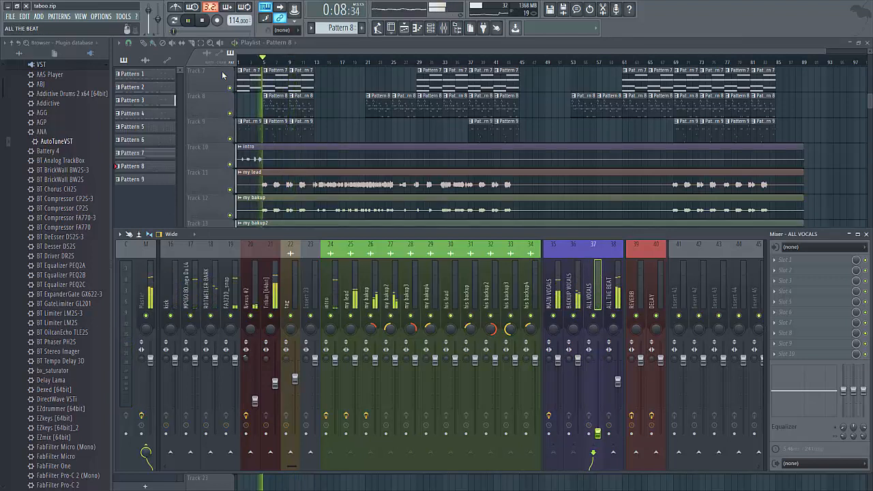
left_click_drag(598, 434, 598, 379)
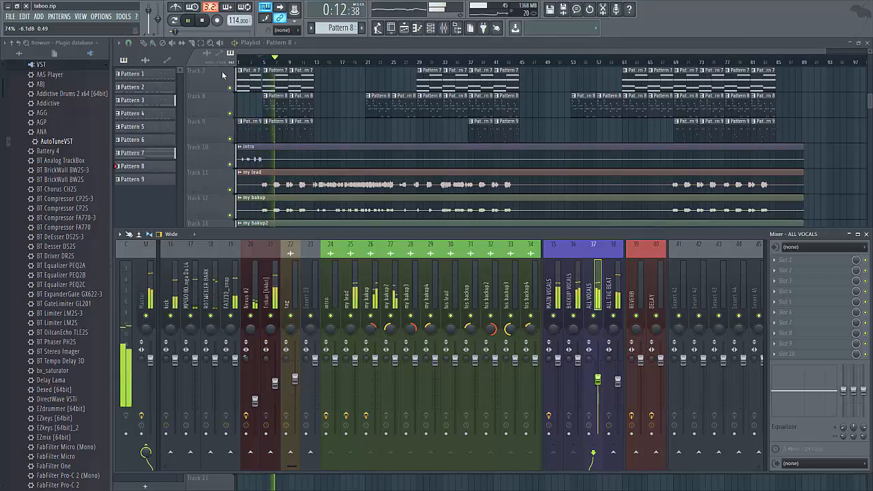
right_click(598, 377)
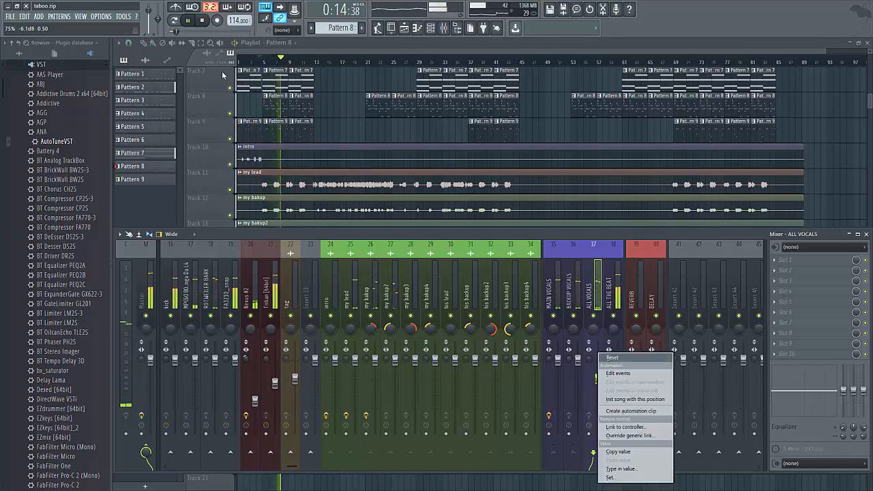
key("Escape")
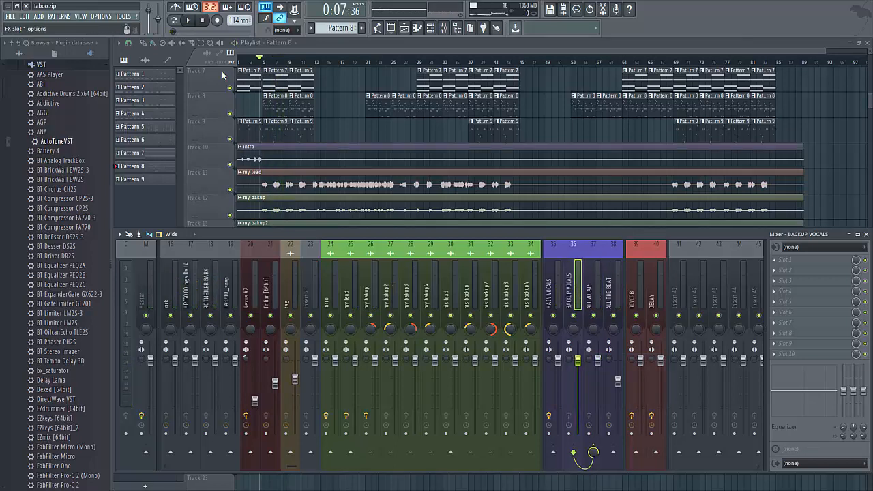
Step: Add Fruity Parametric EQ 2 to the first BACKUP VOCALS slot and make band 7 a low-pass at about 18652 Hz
left_click(774, 260)
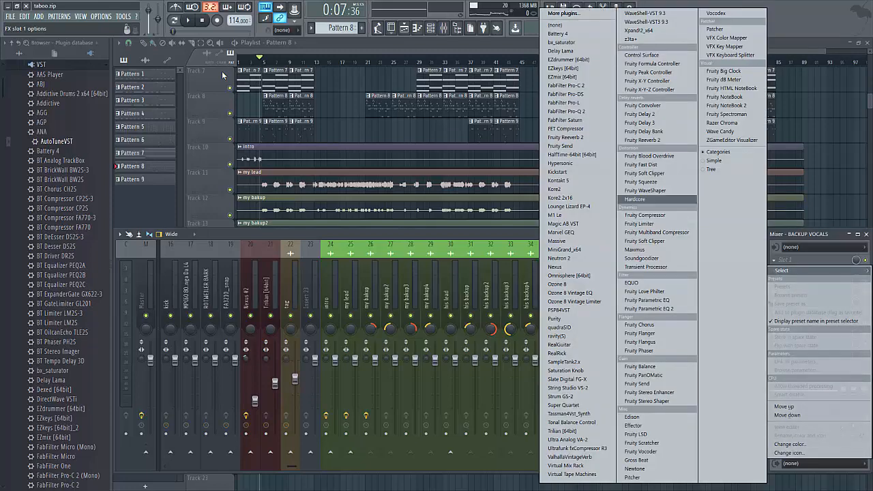
left_click(648, 308)
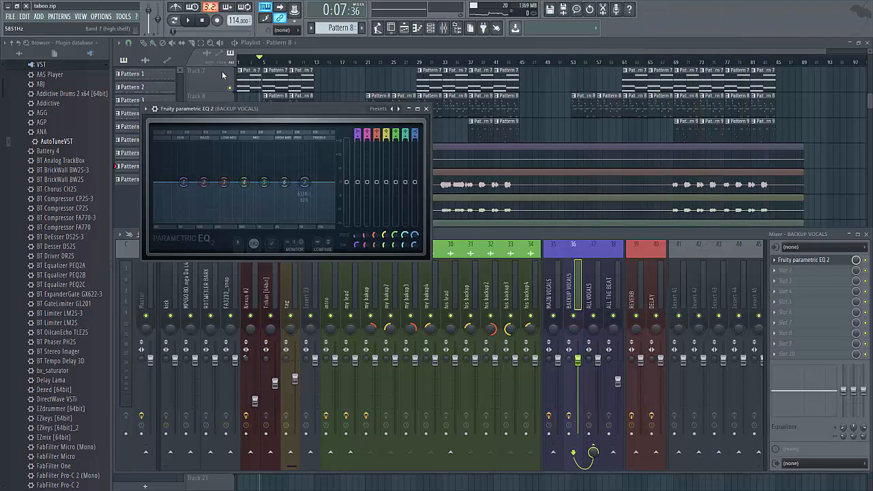
left_click_drag(305, 182, 306, 182)
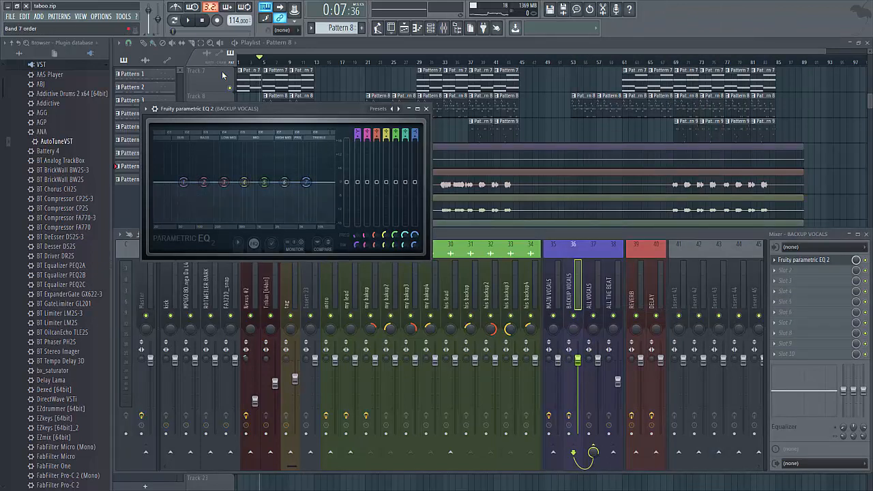
left_click_drag(414, 135, 415, 165)
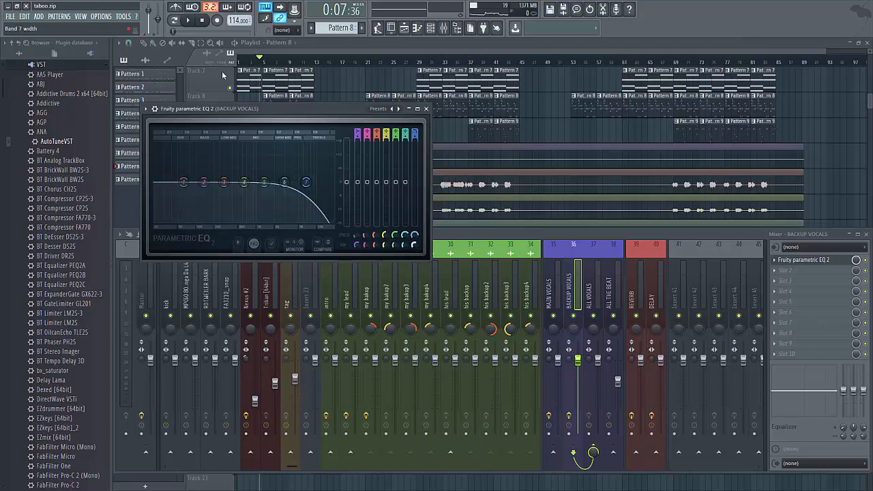
left_click_drag(306, 182, 332, 182)
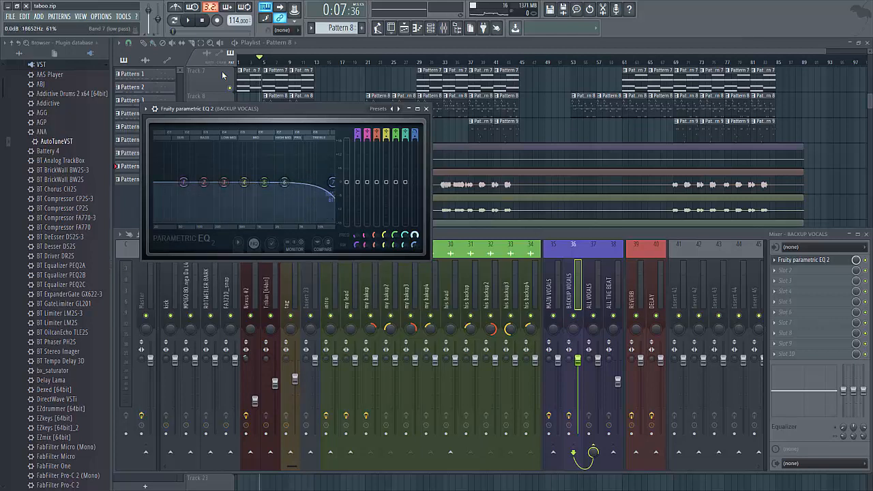
Step: Lower the band 7 low-pass frequency slightly while the song plays, close the EQ and stop playback
key("space")
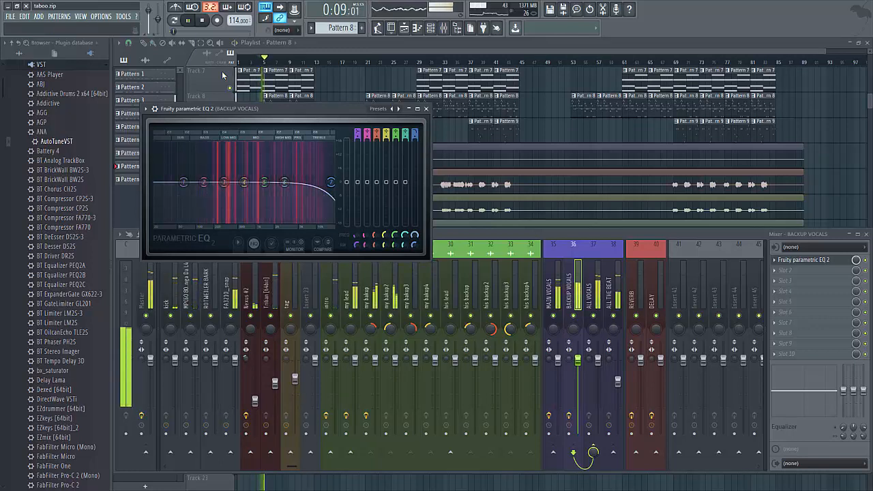
left_click_drag(332, 182, 329, 182)
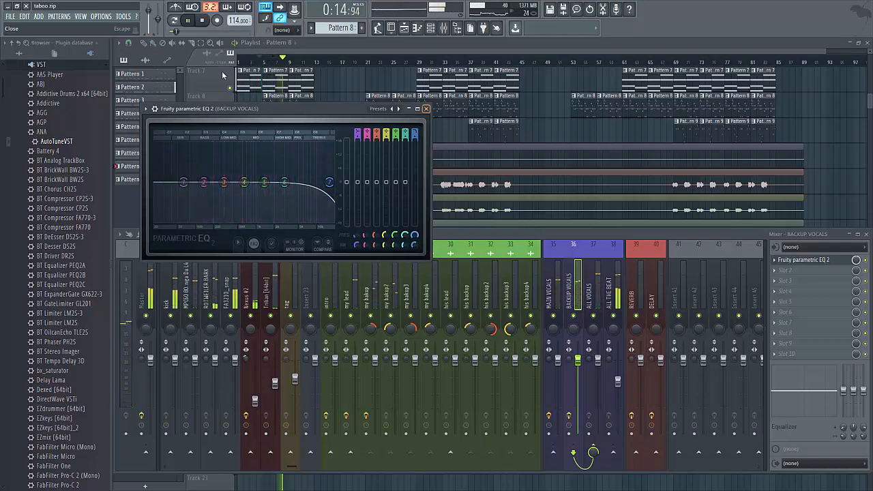
left_click(426, 108)
key("space")
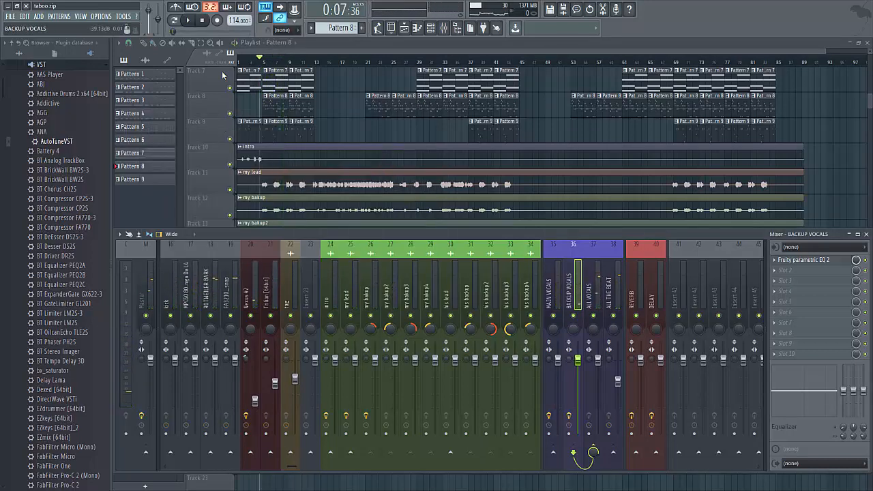
Step: Listen to the panned and filtered backup vocals with the beat while viewing the full playlist
key("space")
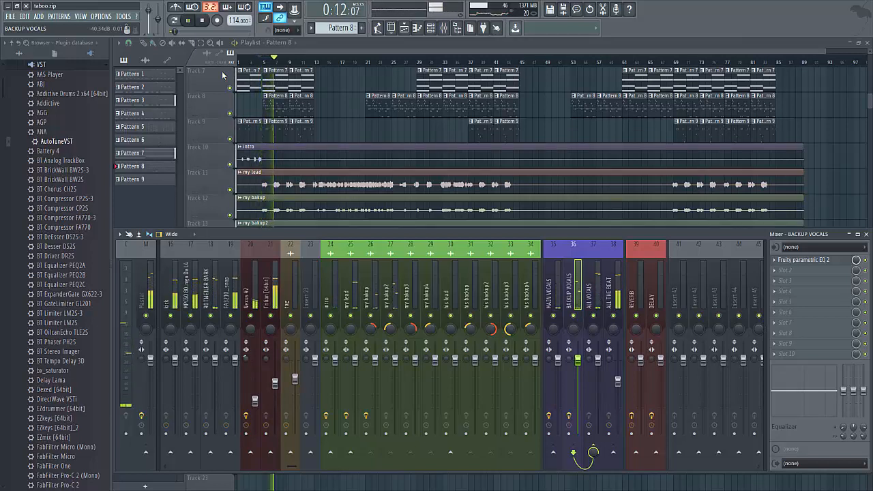
key("F5")
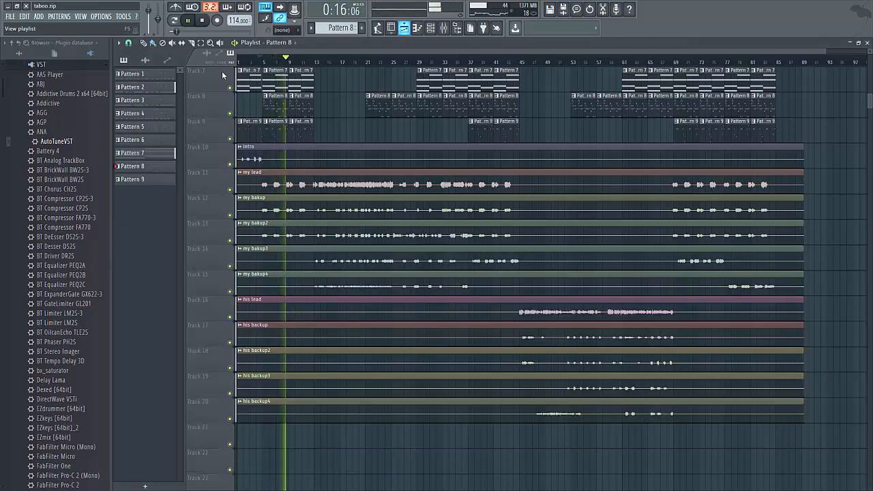
key("space")
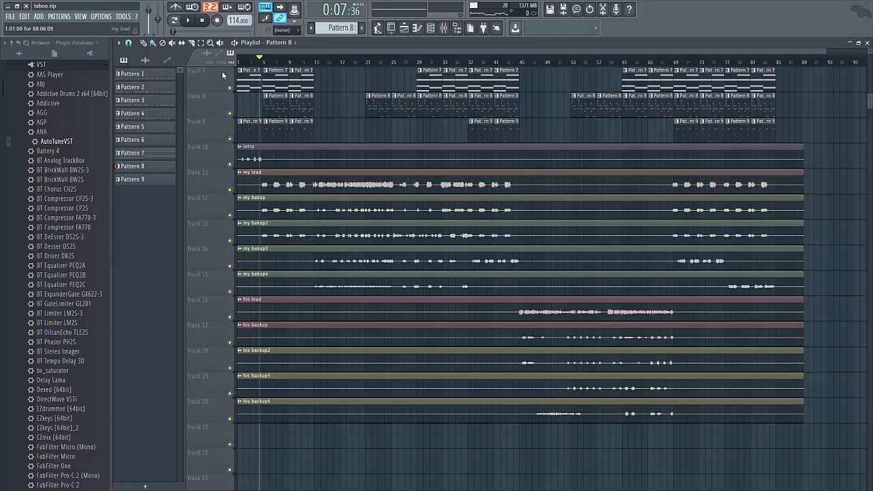
Step: Set the declicking mode of the my lead audio clip to Crossfade (bleeding)
double_click(284, 182)
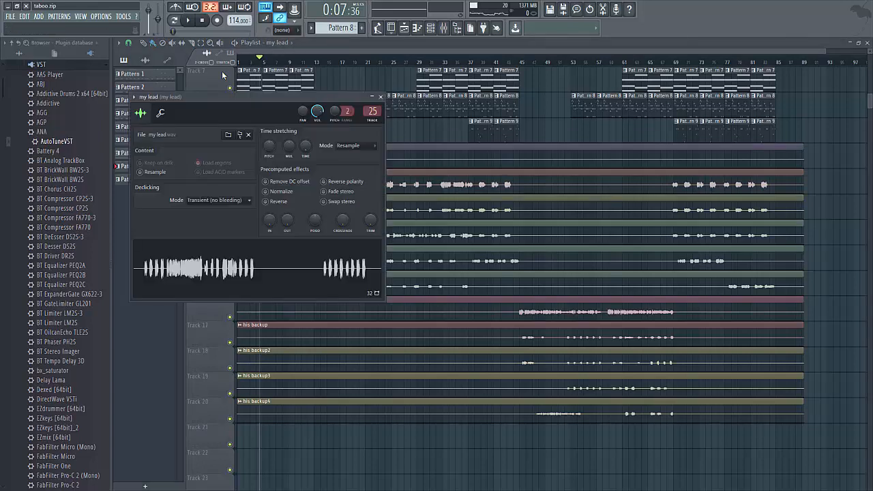
left_click(217, 200)
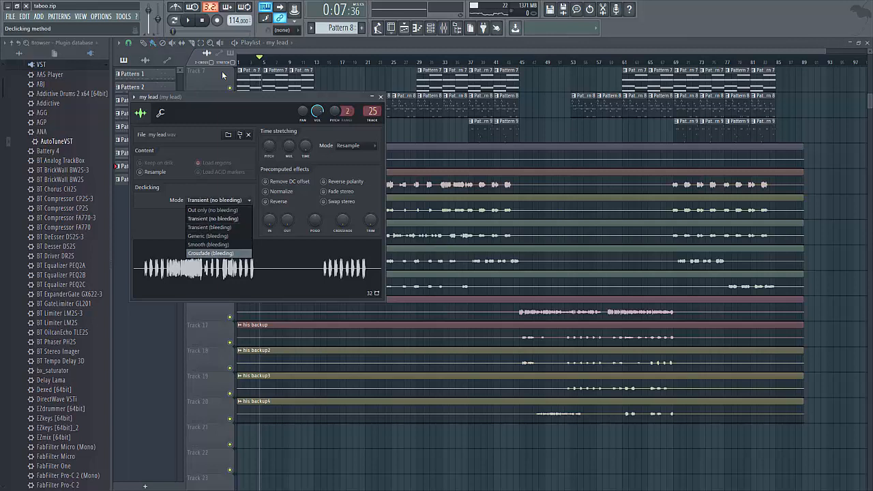
left_click(210, 253)
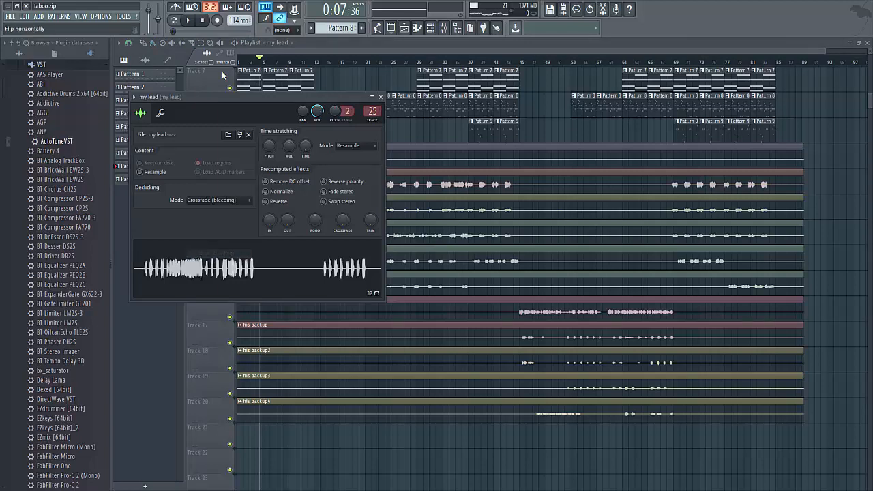
Step: Shorten the intro clip's end to about bar 12 and check the my lead clip's channel settings
left_click(381, 96)
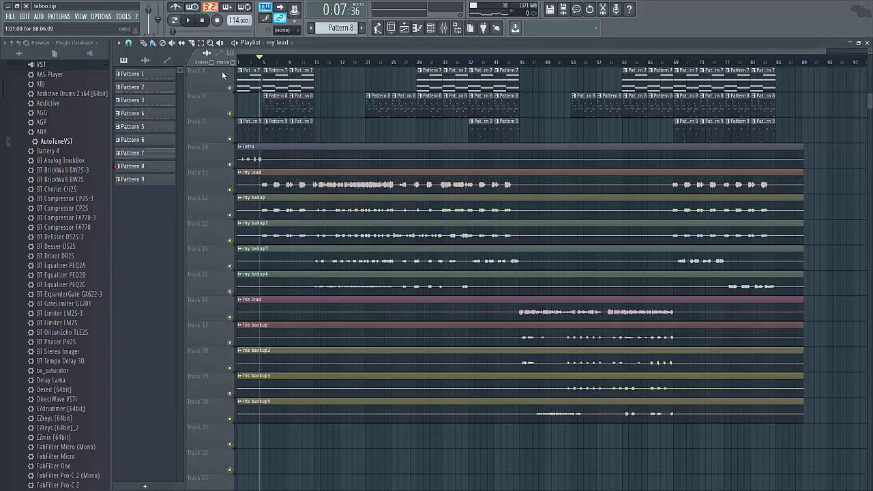
left_click_drag(803, 158, 313, 158)
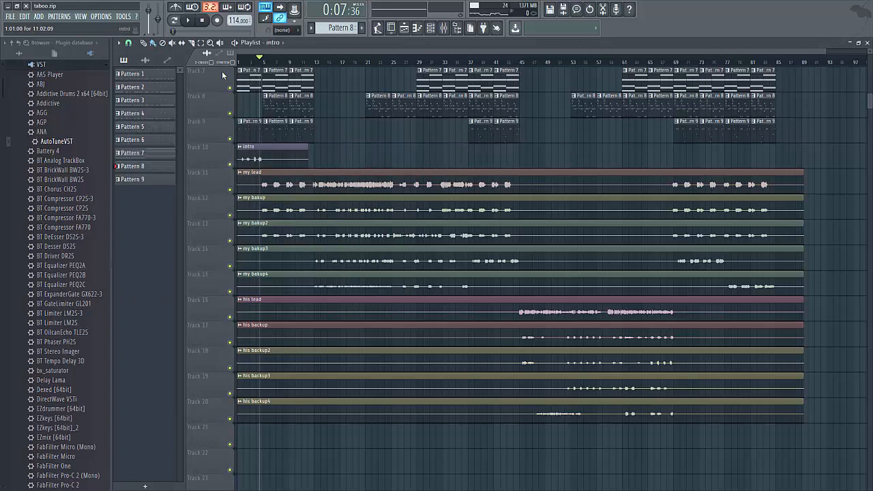
double_click(290, 147)
double_click(402, 172)
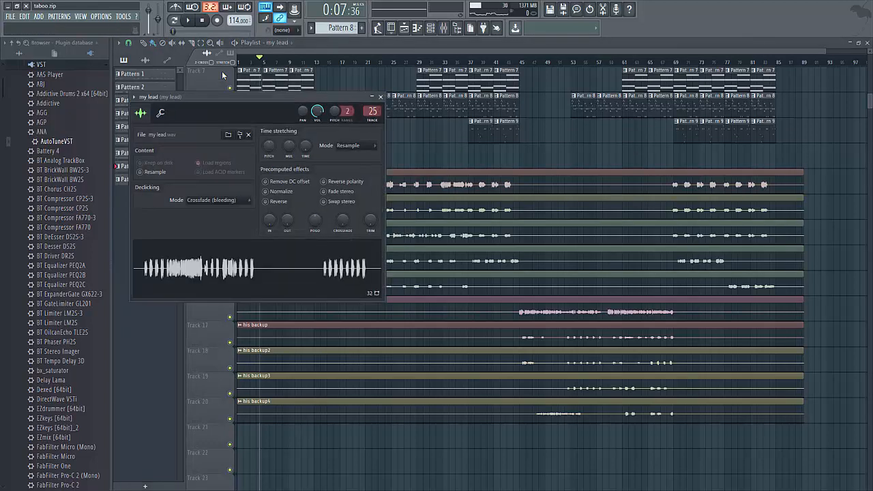
left_click(381, 96)
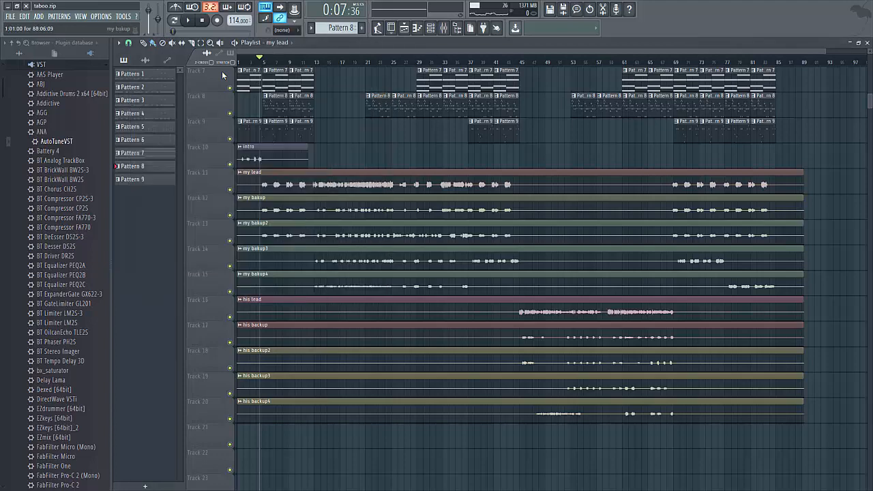
Step: Set the declicking mode of the my bakup and my bakup2 audio clips to Crossfade (bleeding)
double_click(381, 197)
left_click(229, 212)
left_click(223, 266)
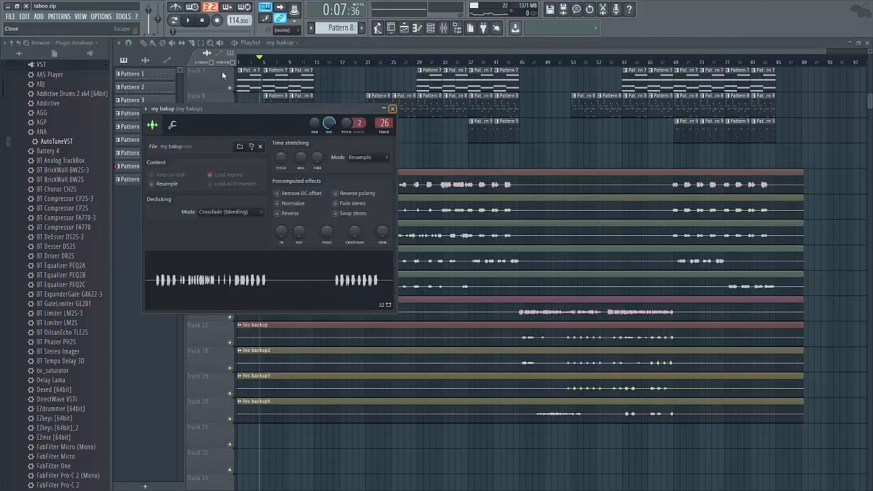
left_click(392, 109)
double_click(259, 223)
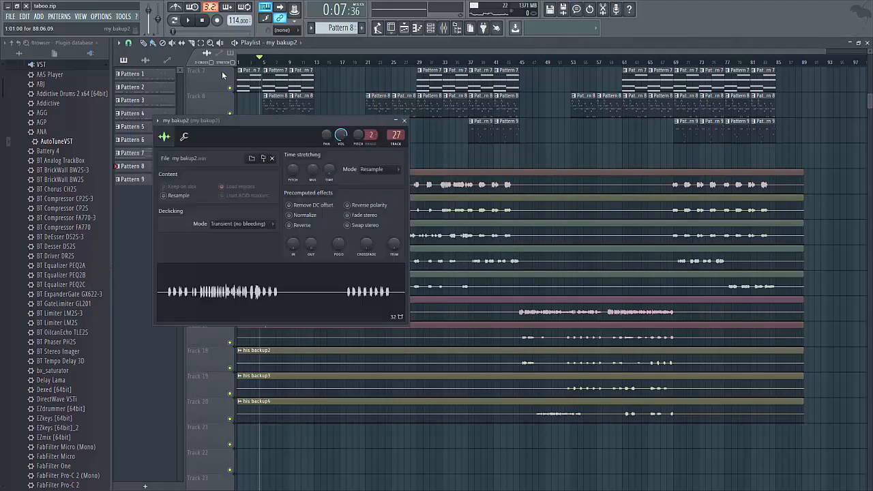
left_click(241, 224)
left_click(235, 277)
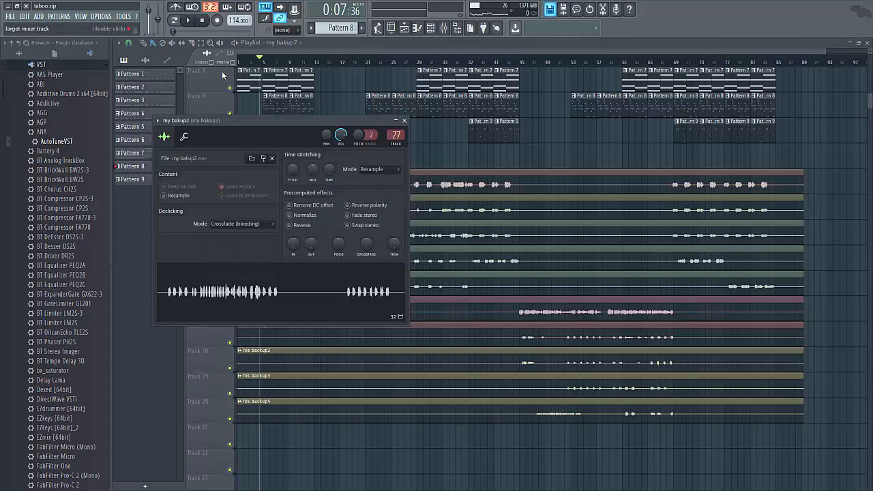
left_click(404, 120)
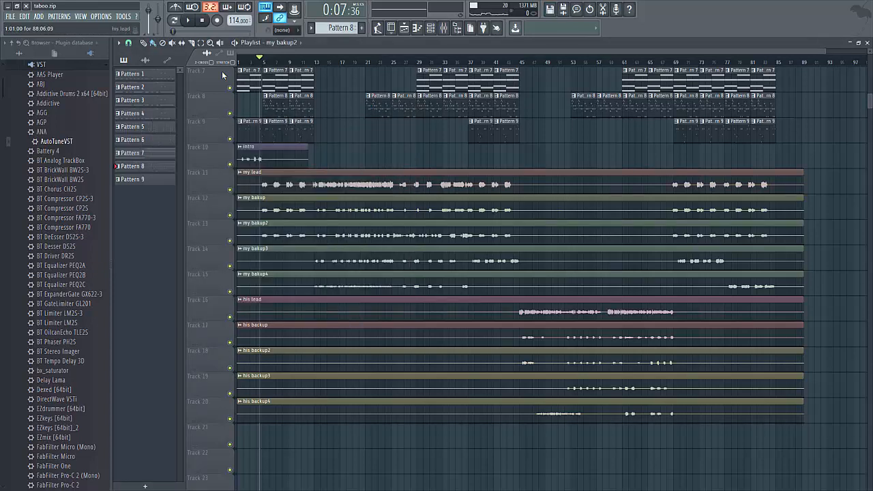
Step: Set the declicking mode of the his lead audio clip to Crossfade (bleeding)
double_click(254, 299)
left_click(278, 260)
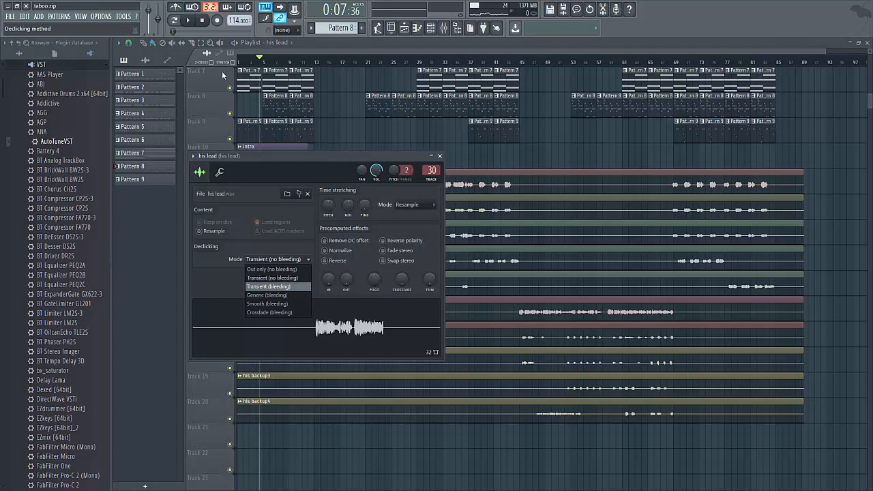
left_click(270, 311)
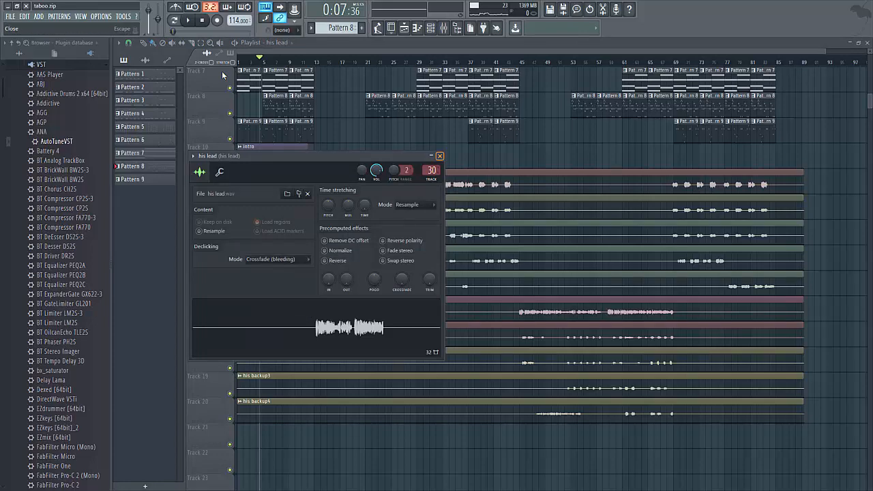
left_click(440, 155)
Step: Trim the my lead clip's end to about bar 85 and trim the intro clip to its vocals, from about bar 1.7 to 4.8
left_click_drag(803, 172, 802, 173)
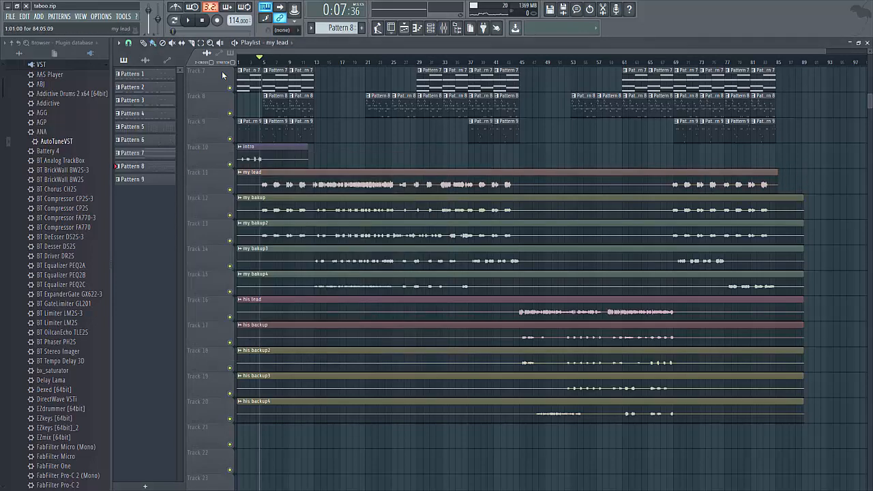
left_click_drag(308, 147, 286, 148)
right_click(283, 157, "ctrl")
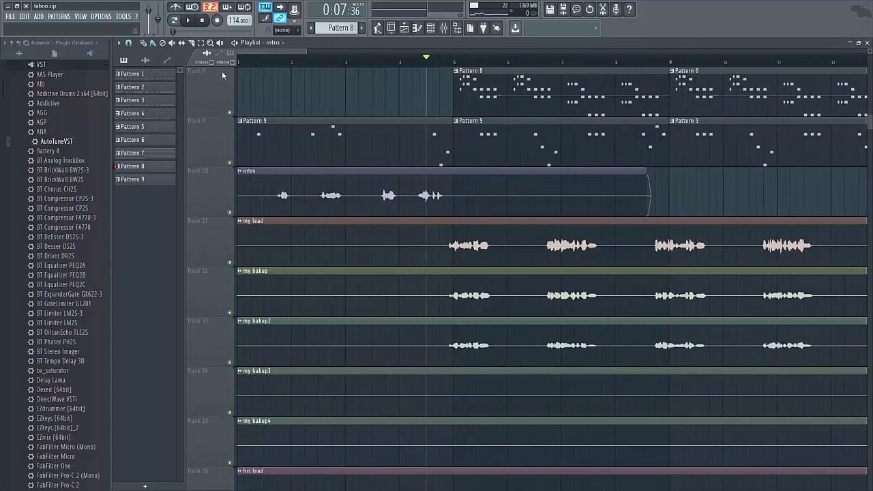
left_click_drag(650, 194, 452, 194)
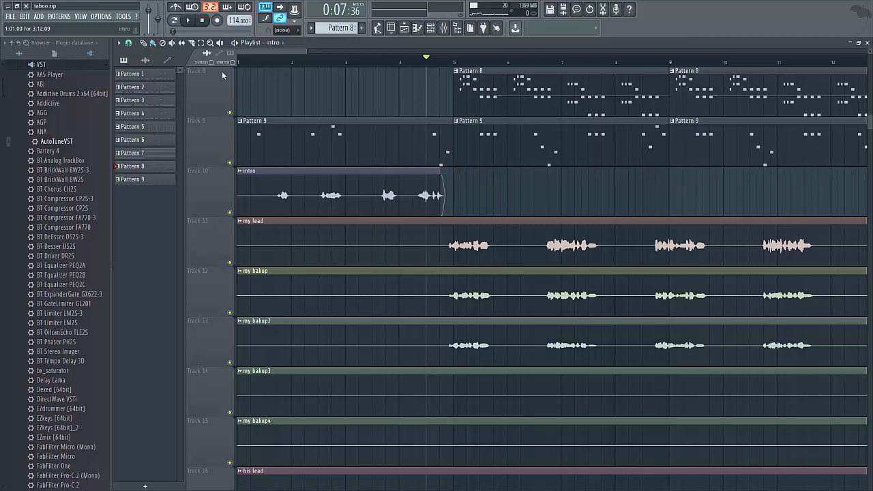
left_click_drag(237, 194, 275, 195)
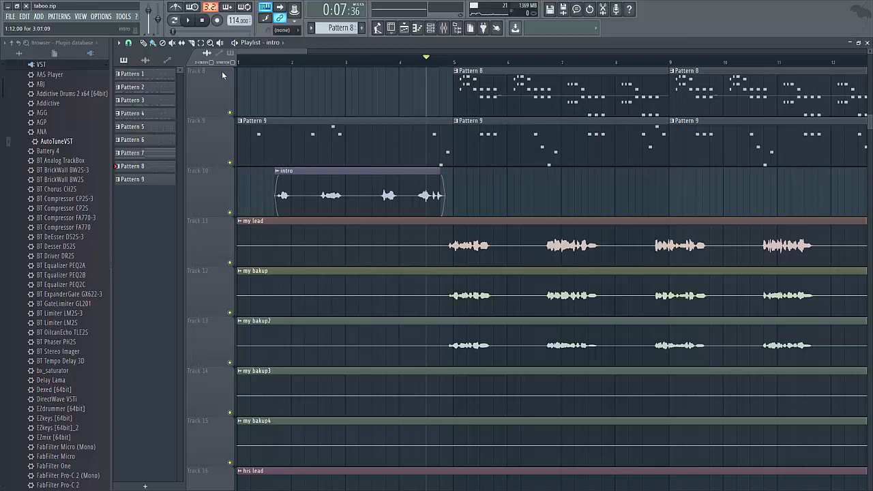
Step: Trim the silent starts of the my lead, my bakup and my bakup2 clips to just before bar 5, playing the song meanwhile
left_click_drag(237, 242, 447, 242)
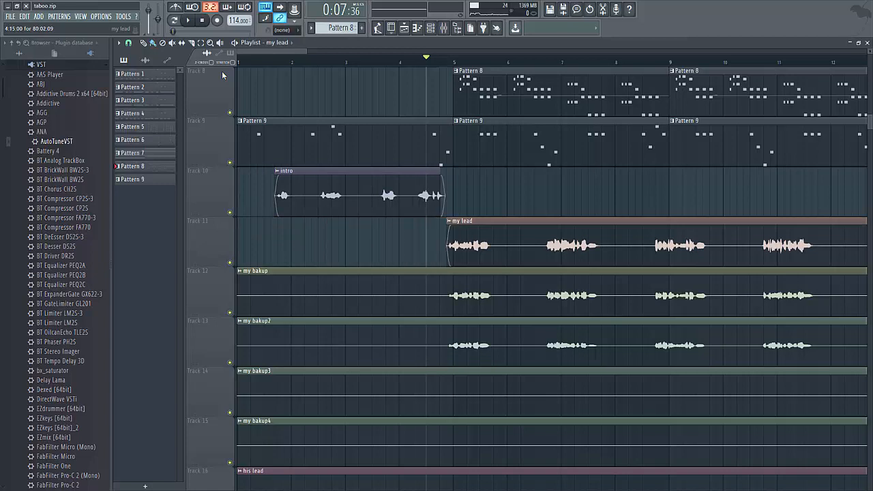
left_click_drag(237, 293, 444, 294)
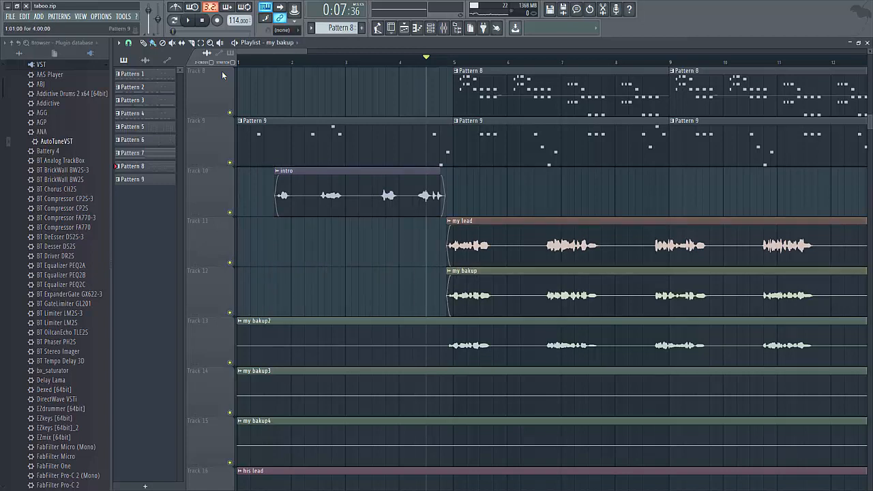
key("space")
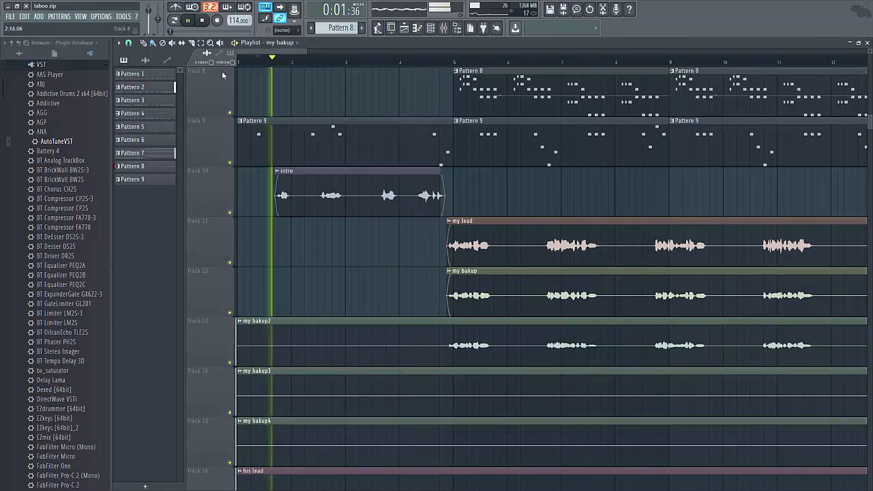
scroll(222, 75, "down", 6)
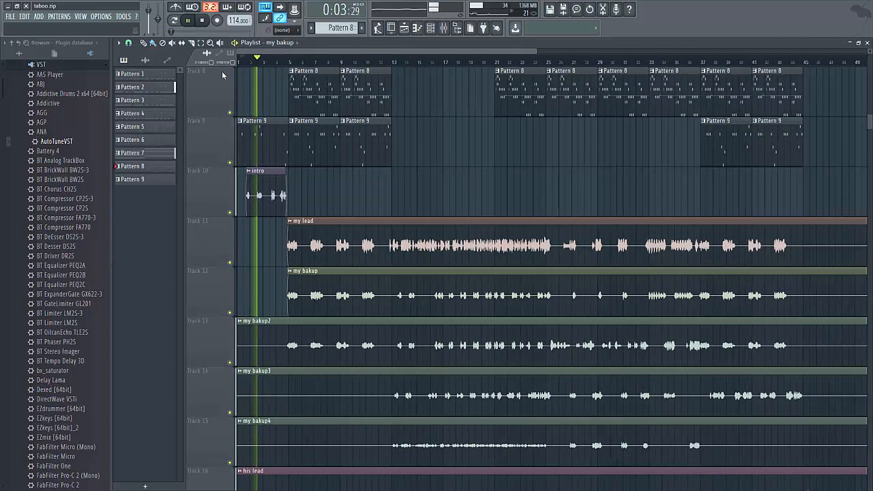
scroll(222, 75, "down", 2)
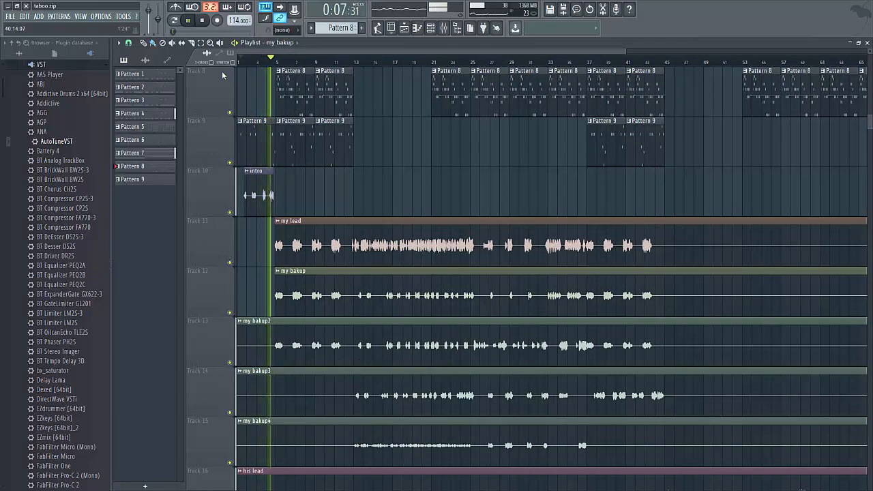
scroll(222, 75, "up", 4)
scroll(222, 75, "up", 3)
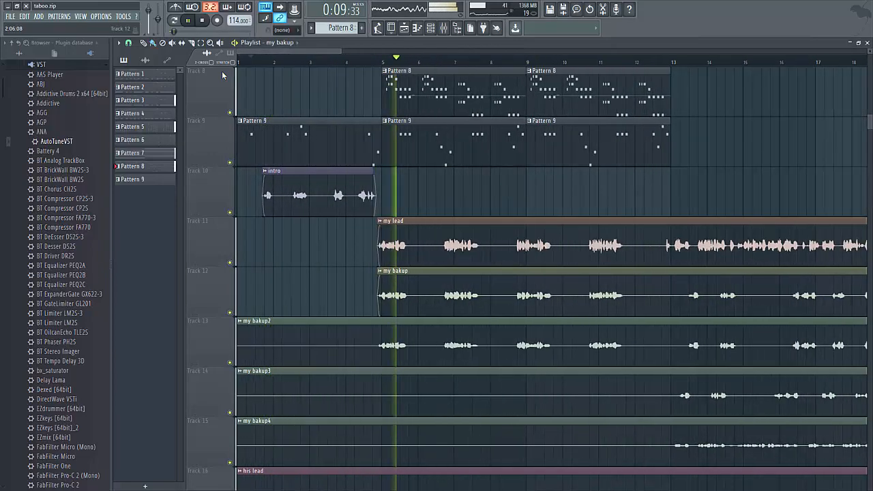
left_click_drag(239, 343, 380, 343)
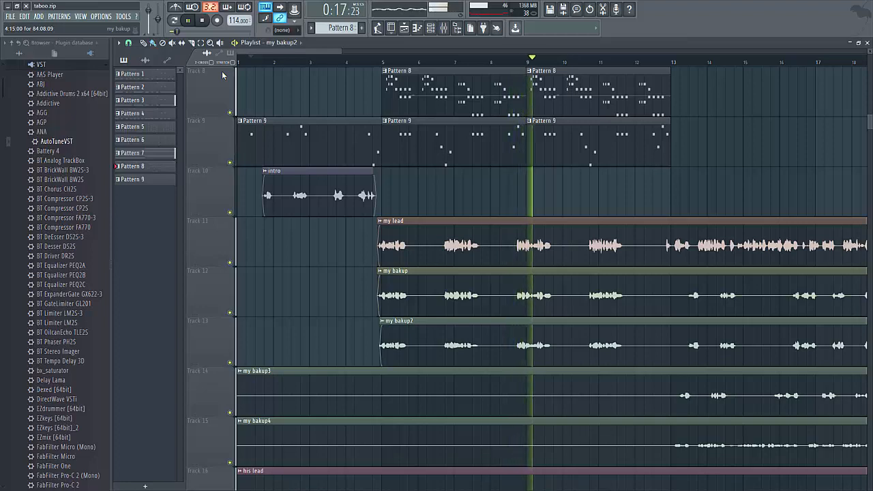
Step: Listen to the song while viewing the vocal clips further along the playlist
scroll(222, 75, "down", 2)
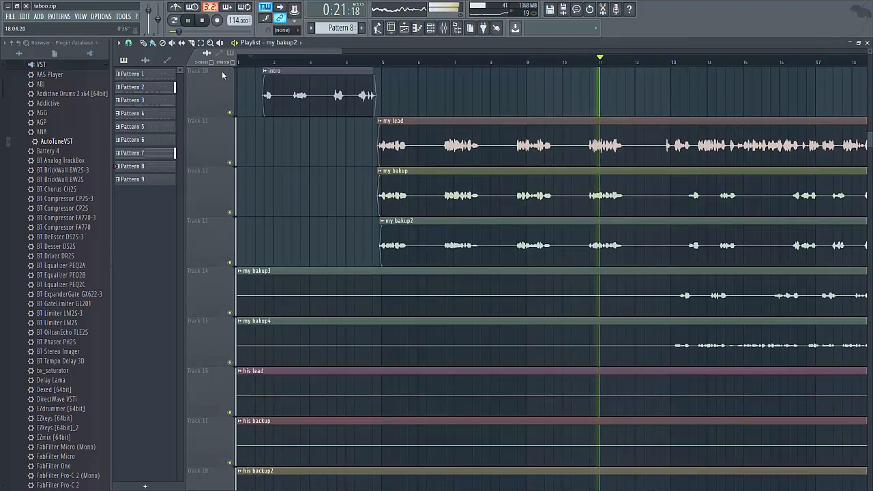
scroll(222, 75, "down", 3)
scroll(222, 75, "up", 3)
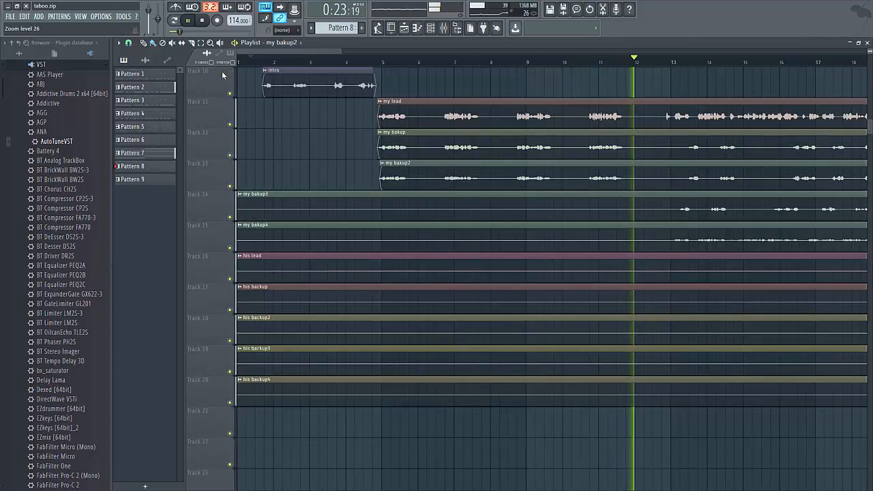
scroll(223, 75, "down", 4)
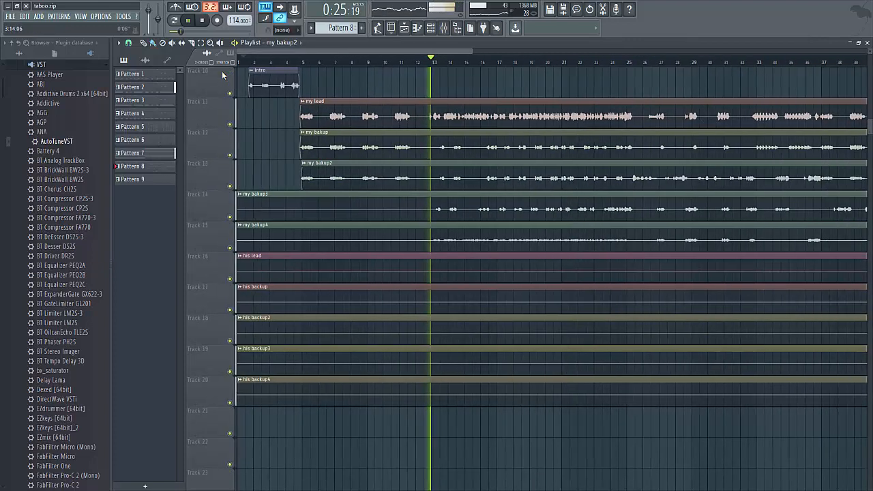
Step: Open the channel rack and mixer, stop playback, and look over the mixer tracks with the Master track selected
key("F6")
key("F9")
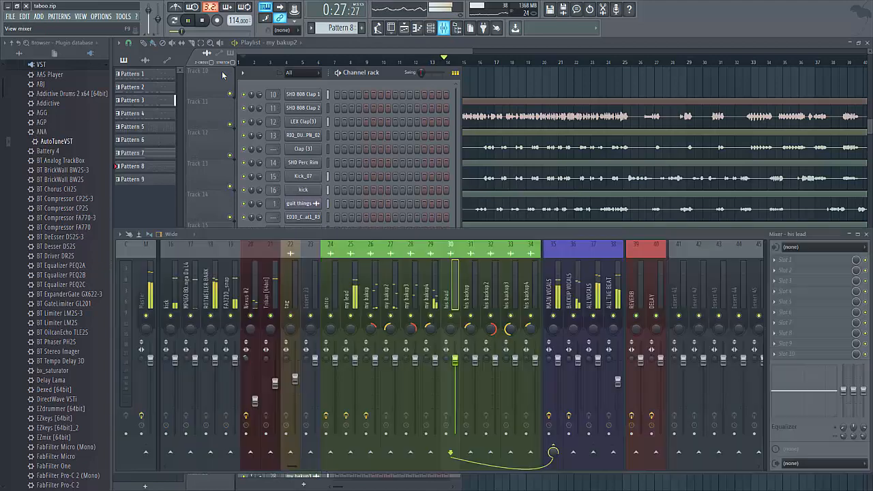
key("space")
left_click(146, 290)
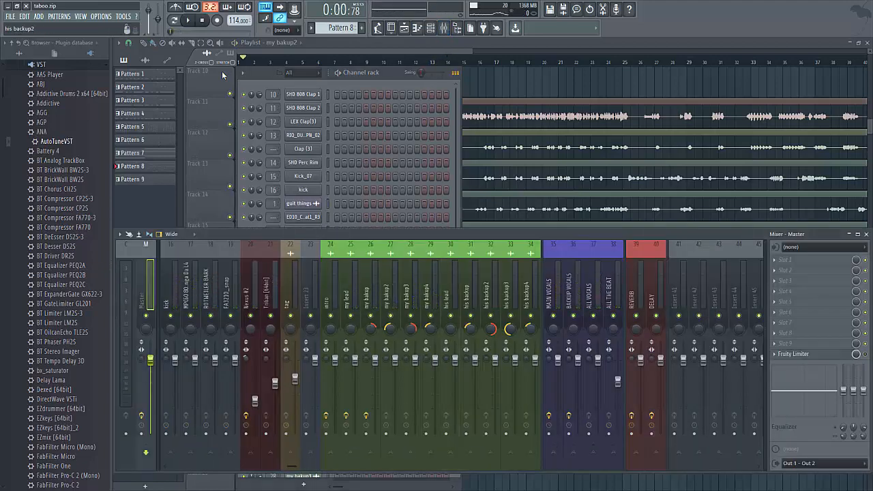
scroll(490, 307, "down", 3)
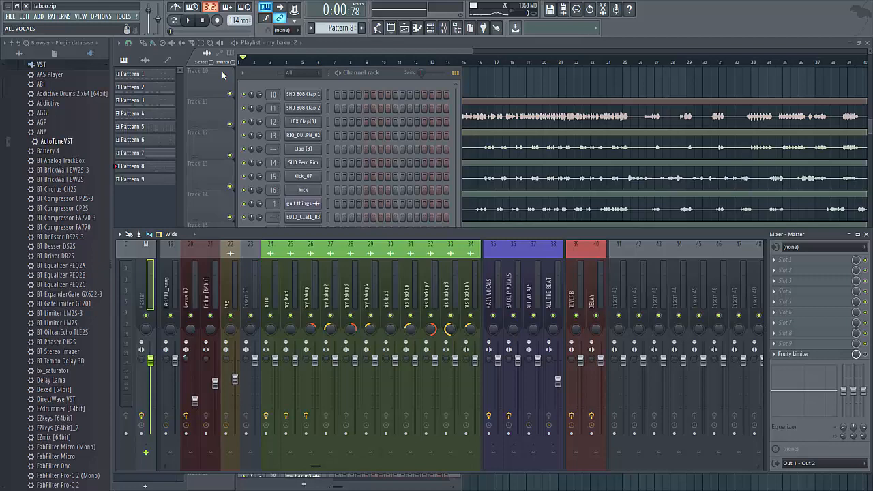
scroll(487, 307, "up", 3)
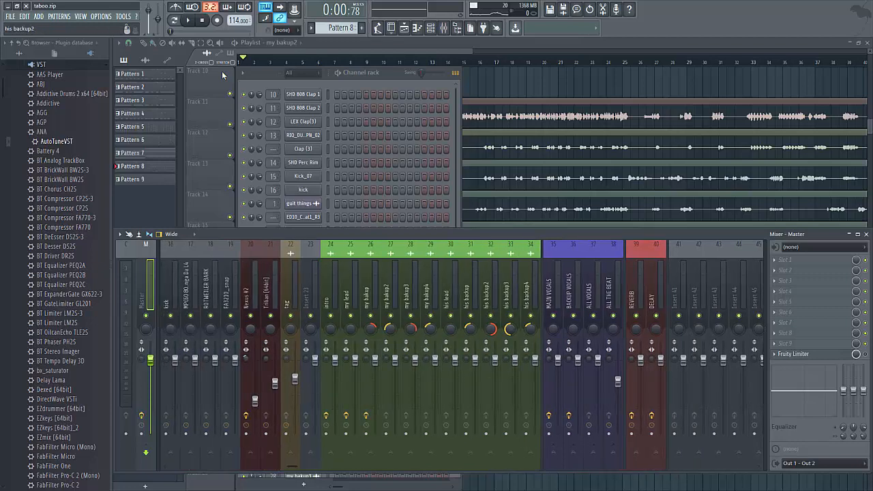
scroll(487, 307, "up", 3)
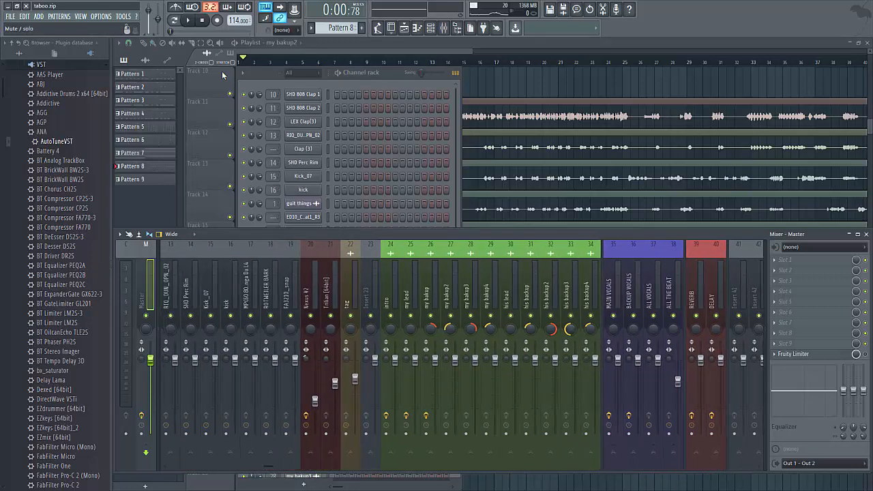